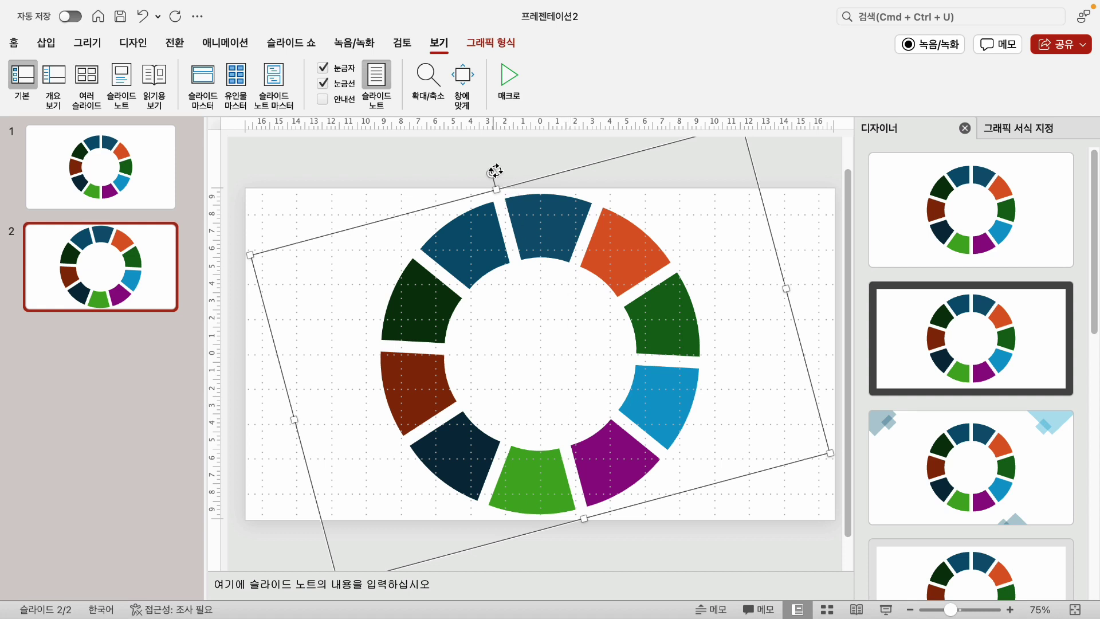
Rotate and reposition the ring so one blue segment is centred at the top, and hide the gridlines
left_click_drag(494, 173, 491, 187)
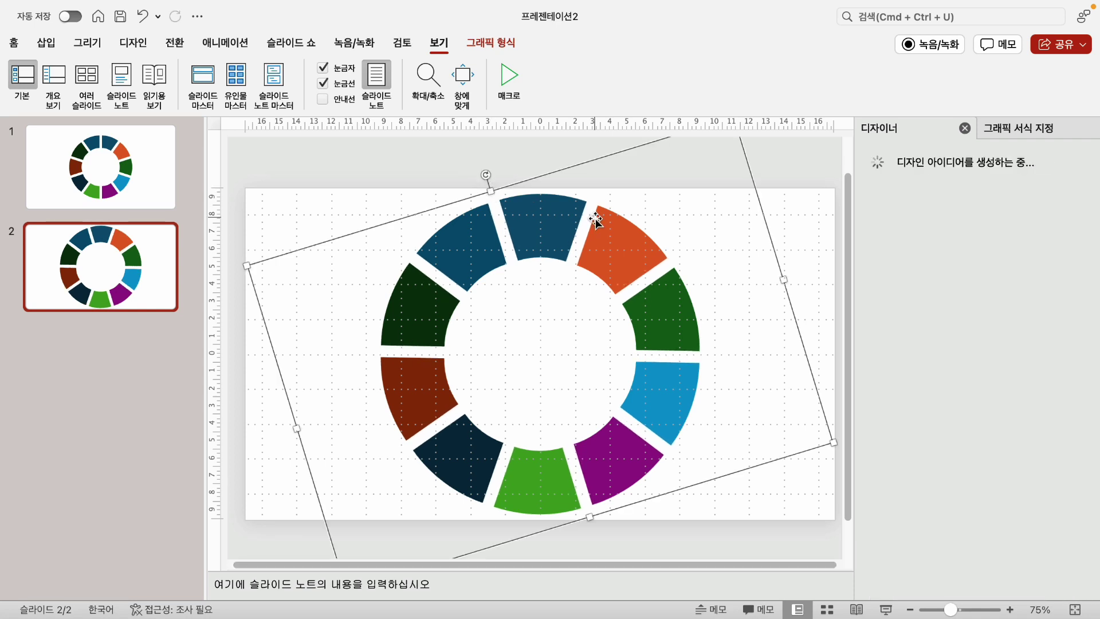
left_click_drag(571, 206, 566, 212)
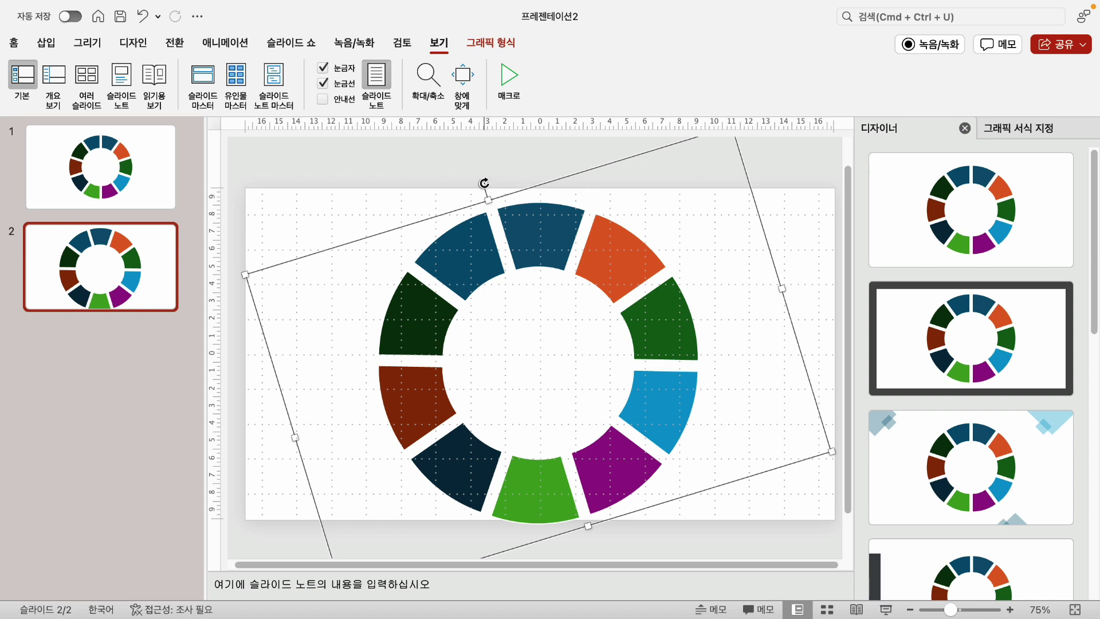
left_click_drag(480, 181, 500, 180)
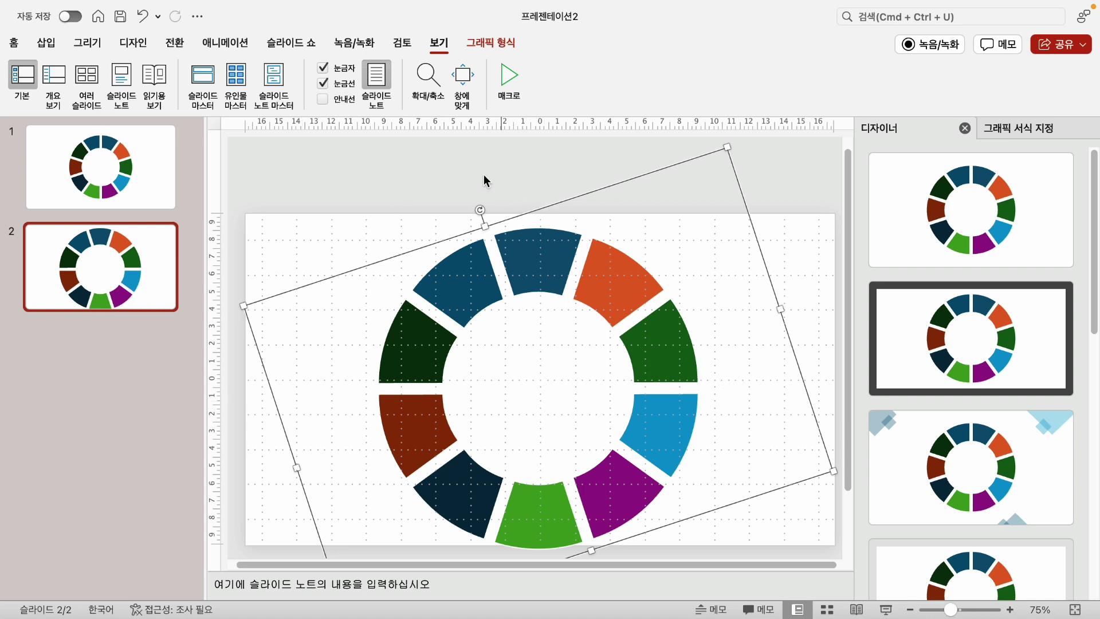
left_click(323, 86)
left_click(434, 163)
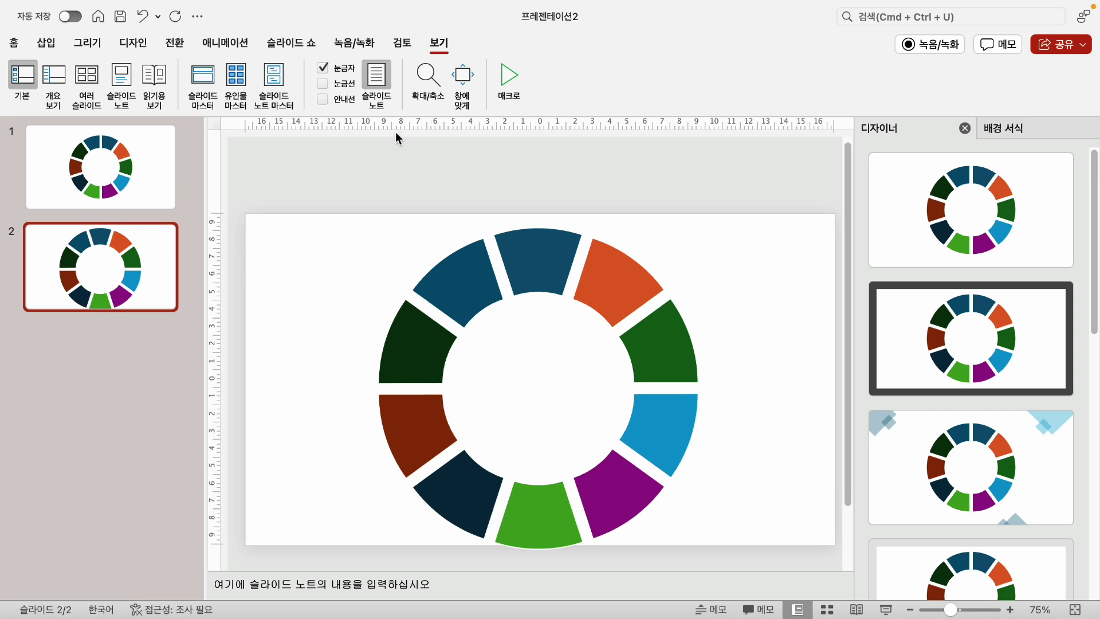
Insert a thin upright trapezoid, about 6.48 cm high and 0.13 cm wide, from the top blue segment to the ring's centre
left_click(55, 46)
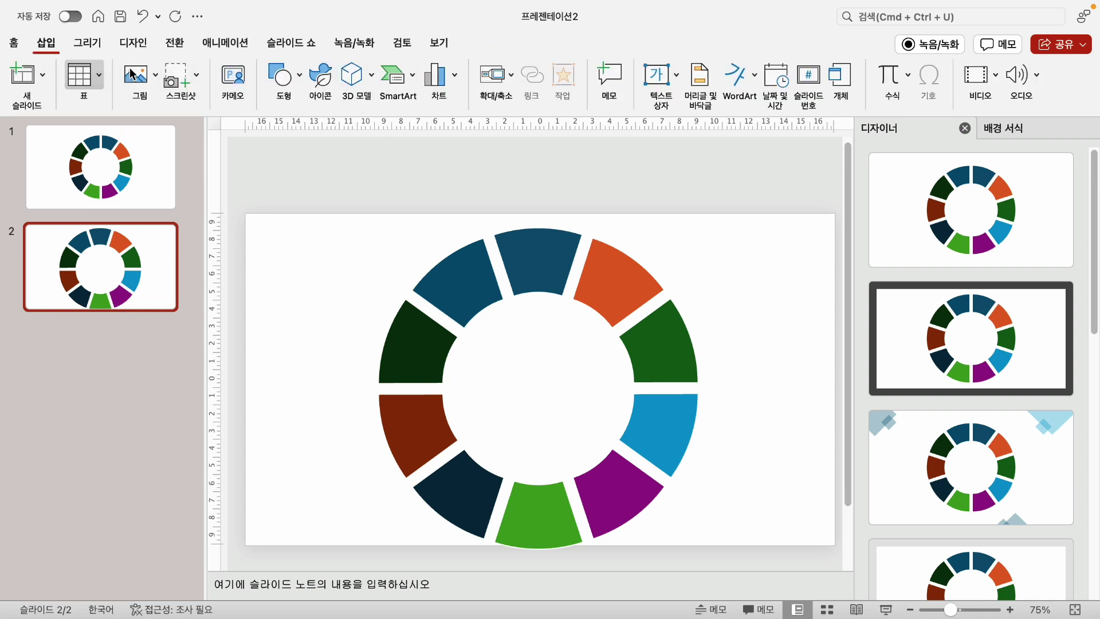
left_click(293, 93)
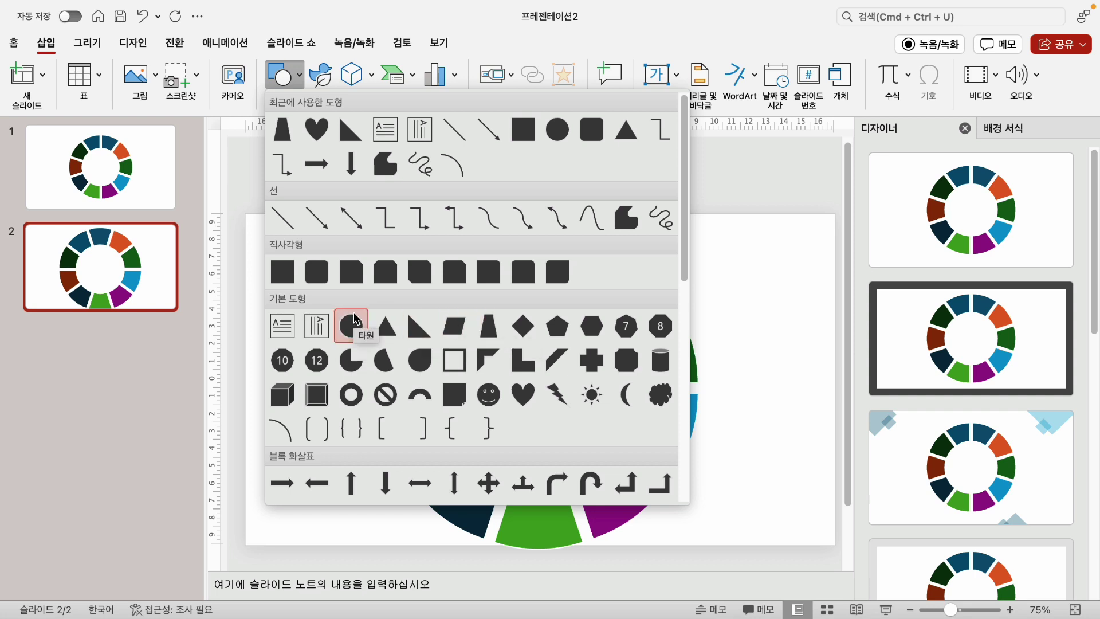
left_click(498, 340)
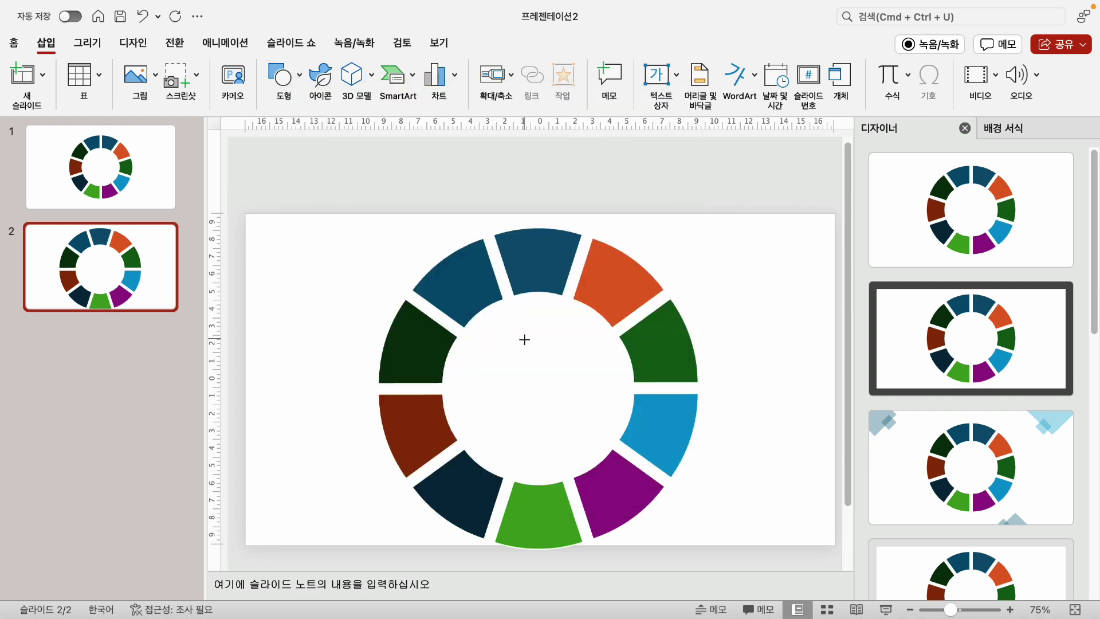
mouse_move(534, 276)
left_mouse_down()
mouse_move(537, 395)
mouse_move(542, 387)
left_mouse_up()
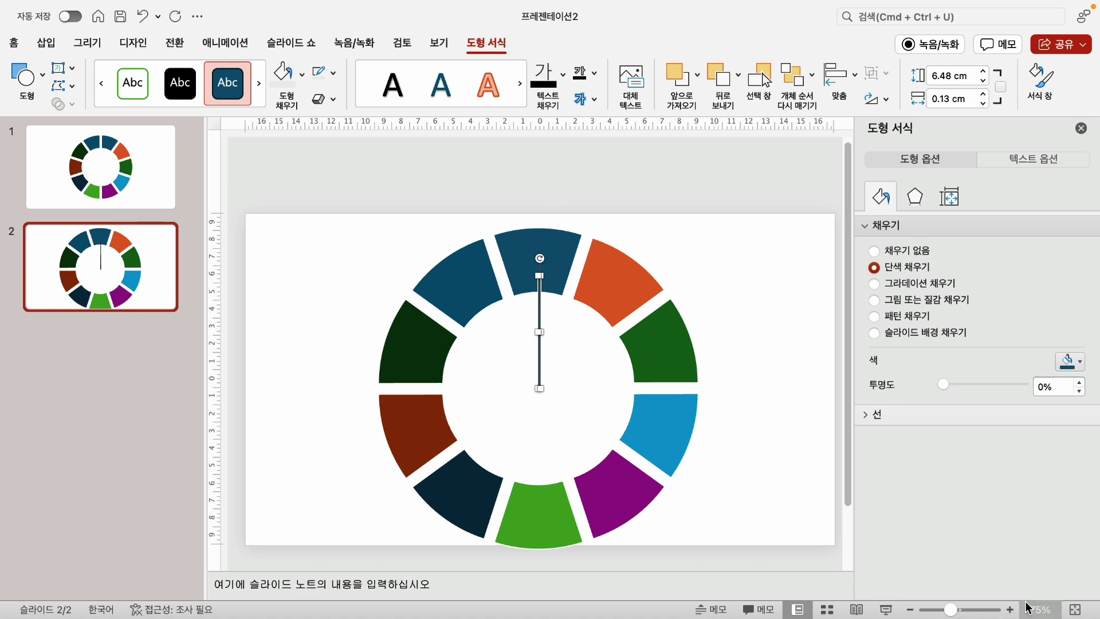
Widen the trapezoid needle to about 0.37 cm, keeping its height
left_click(1010, 610)
scroll(786, 514, "up", 6)
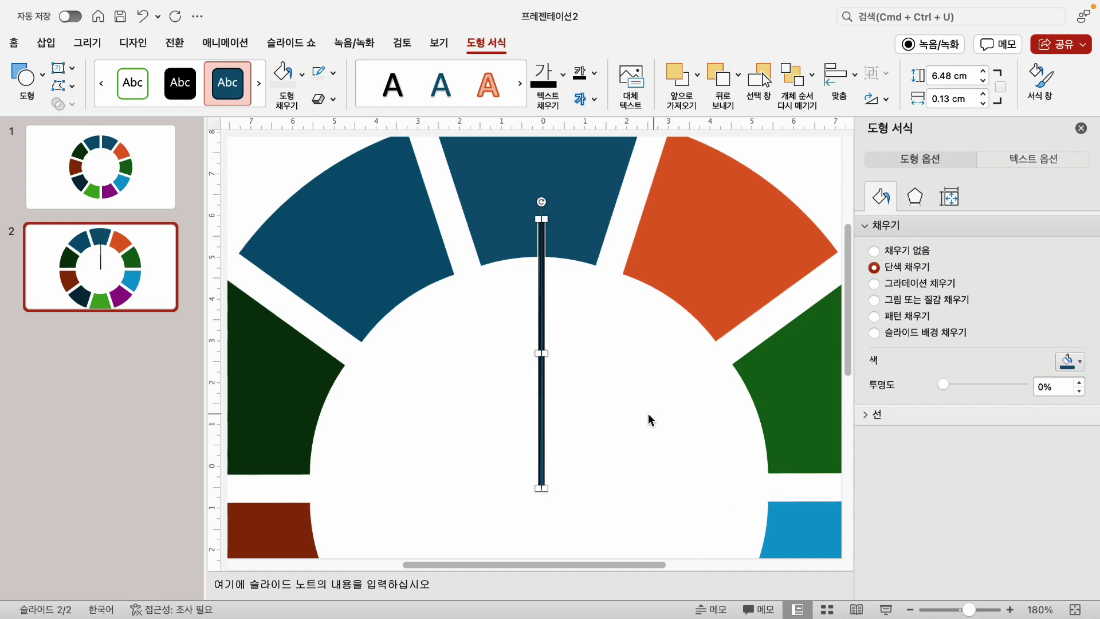
left_click_drag(536, 353, 530, 353)
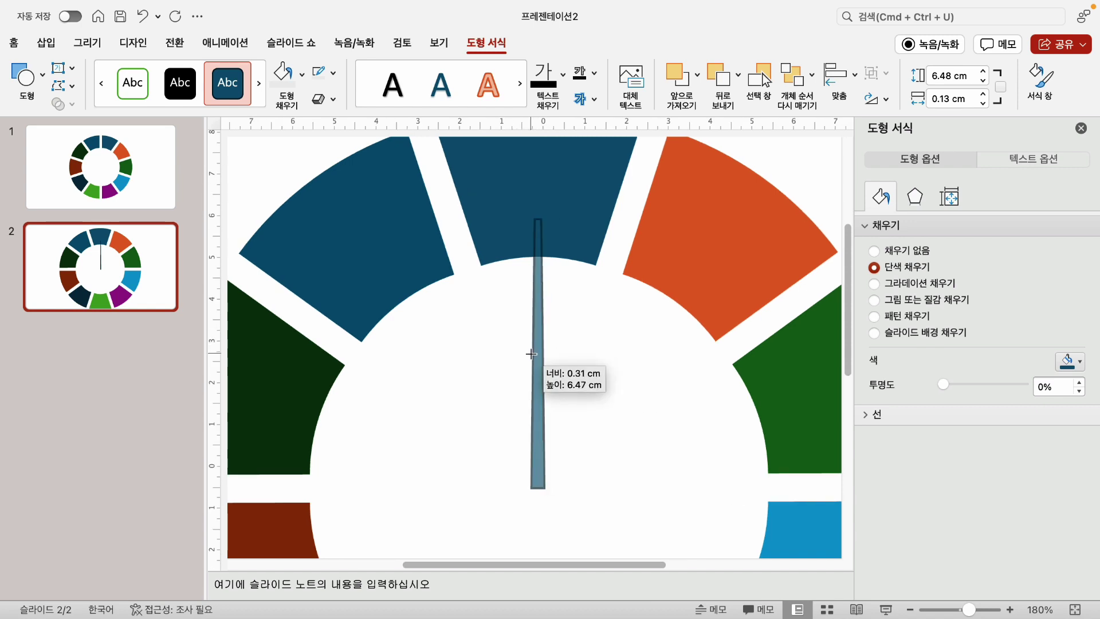
left_click_drag(531, 353, 528, 354)
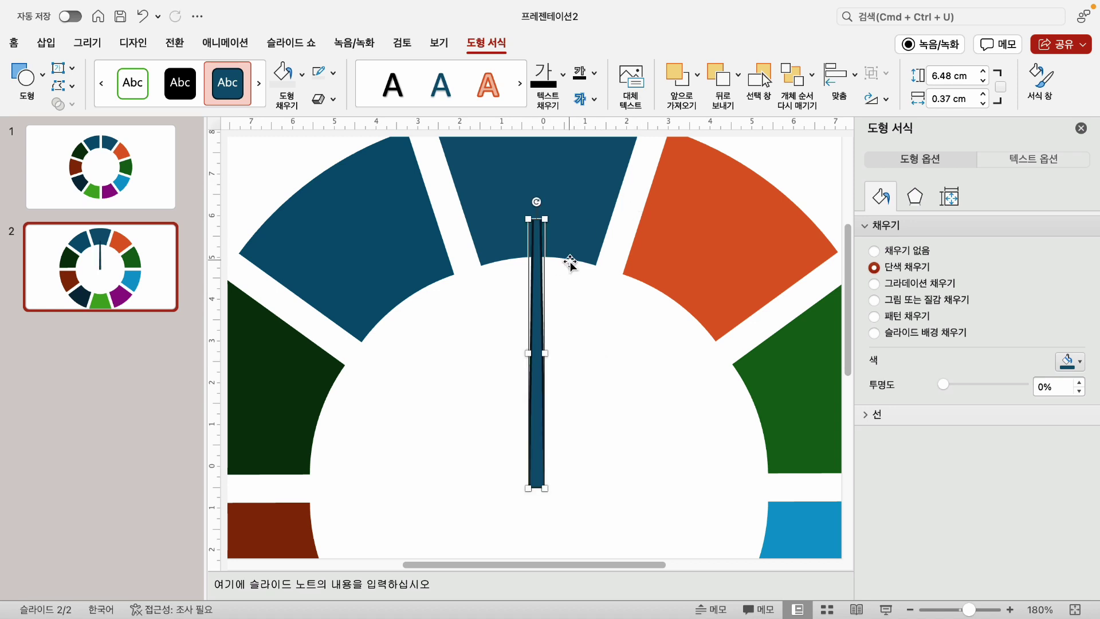
left_click(580, 400)
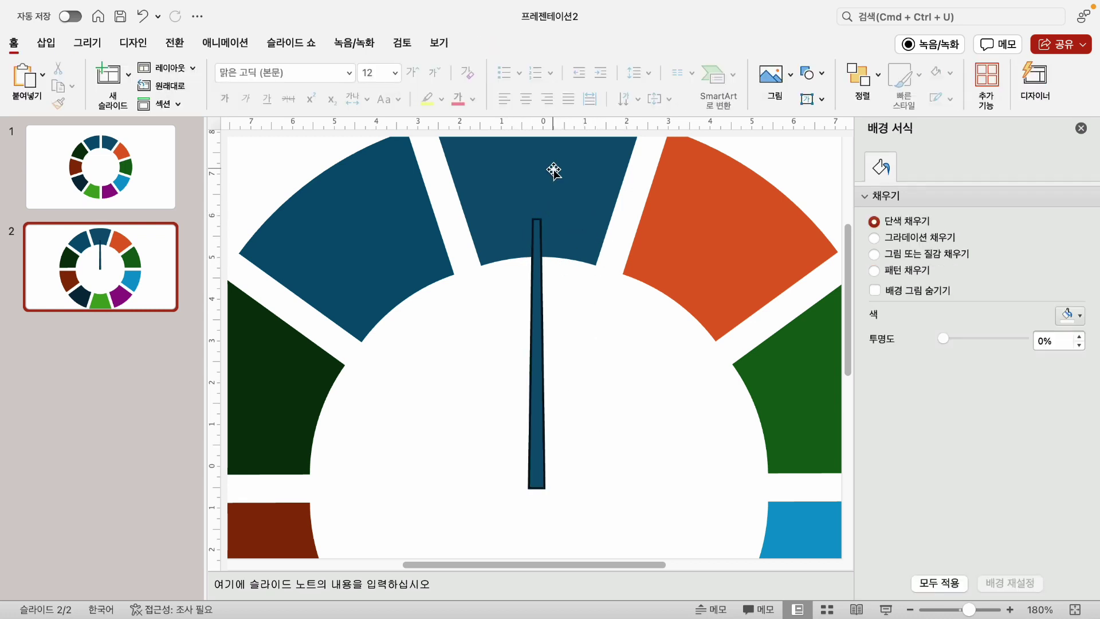
Insert a small circle, about 0.28 cm across, on the narrow tip of the needle
left_click(46, 44)
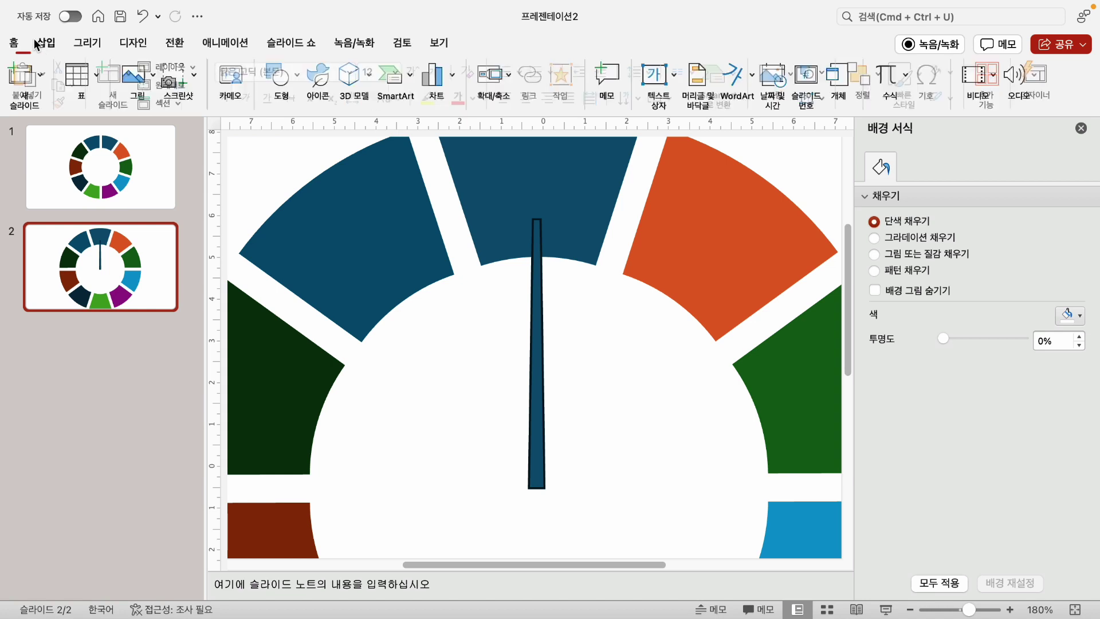
left_click(266, 79)
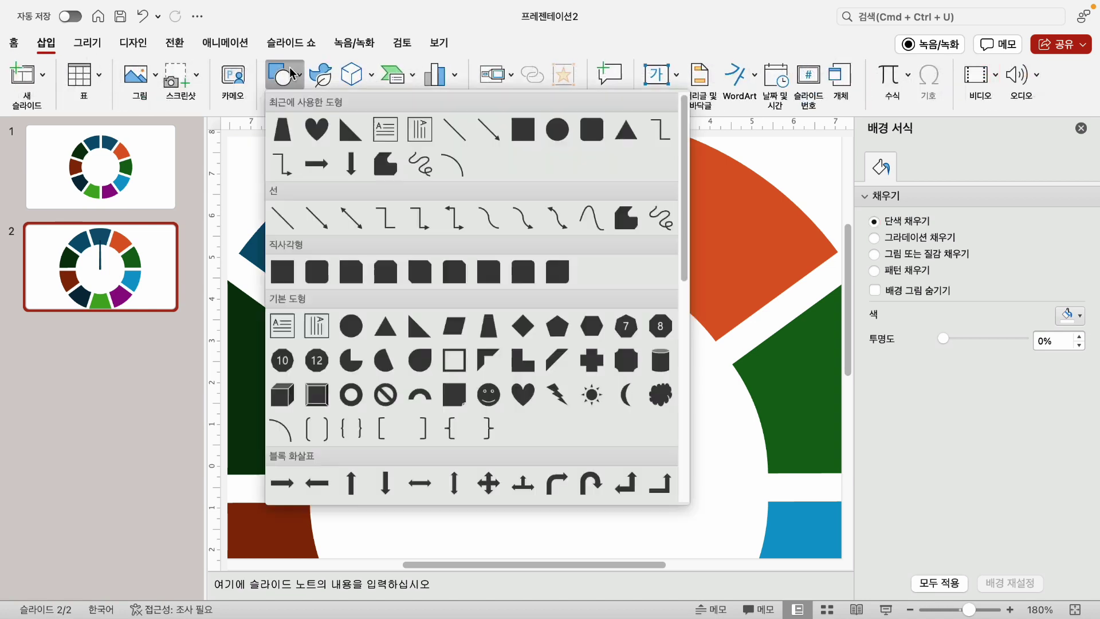
left_click(344, 319)
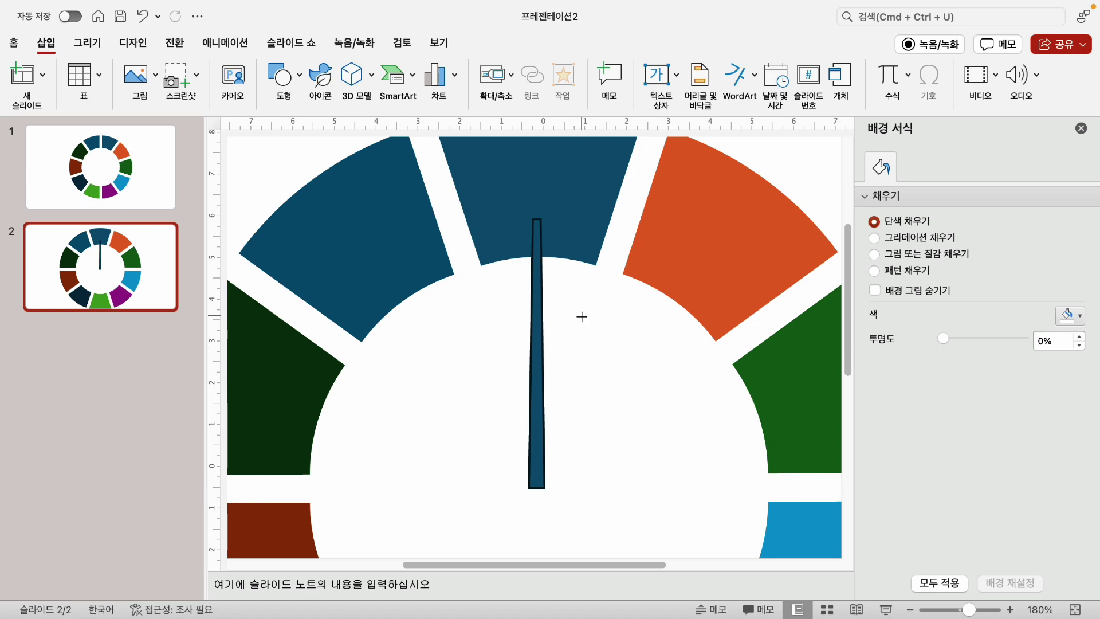
mouse_move(581, 316)
left_mouse_down()
mouse_move(585, 329)
mouse_move(541, 219)
left_mouse_up()
left_click(617, 343)
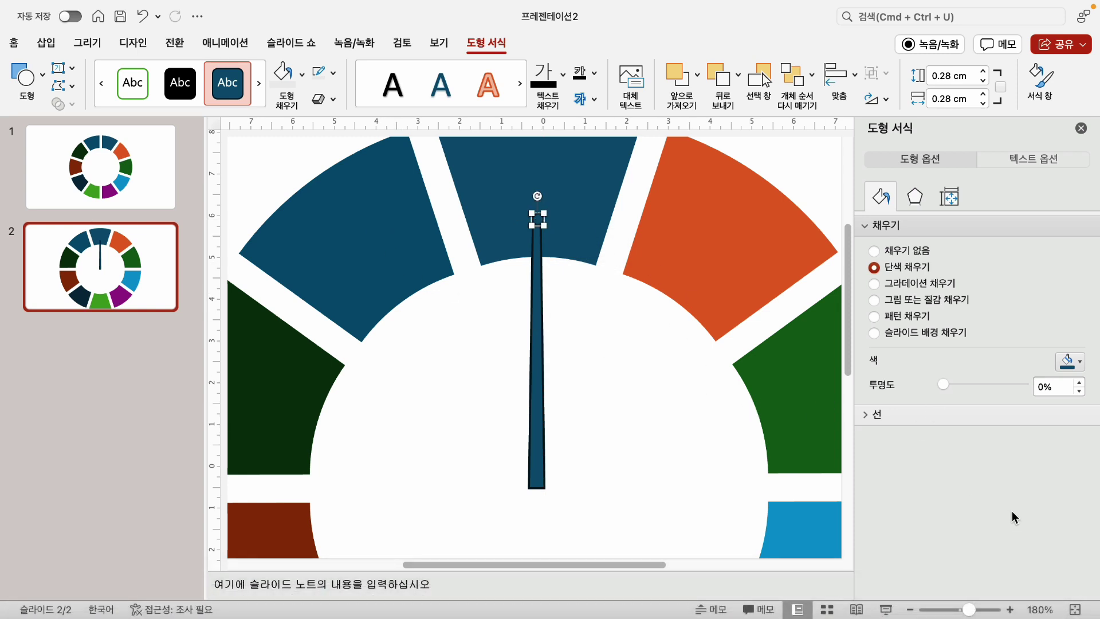
Shrink the tip circle to about 0.22 cm and fit it to the width of the needle's narrow end
left_click(1010, 610)
left_click(1010, 611)
left_click(1010, 610)
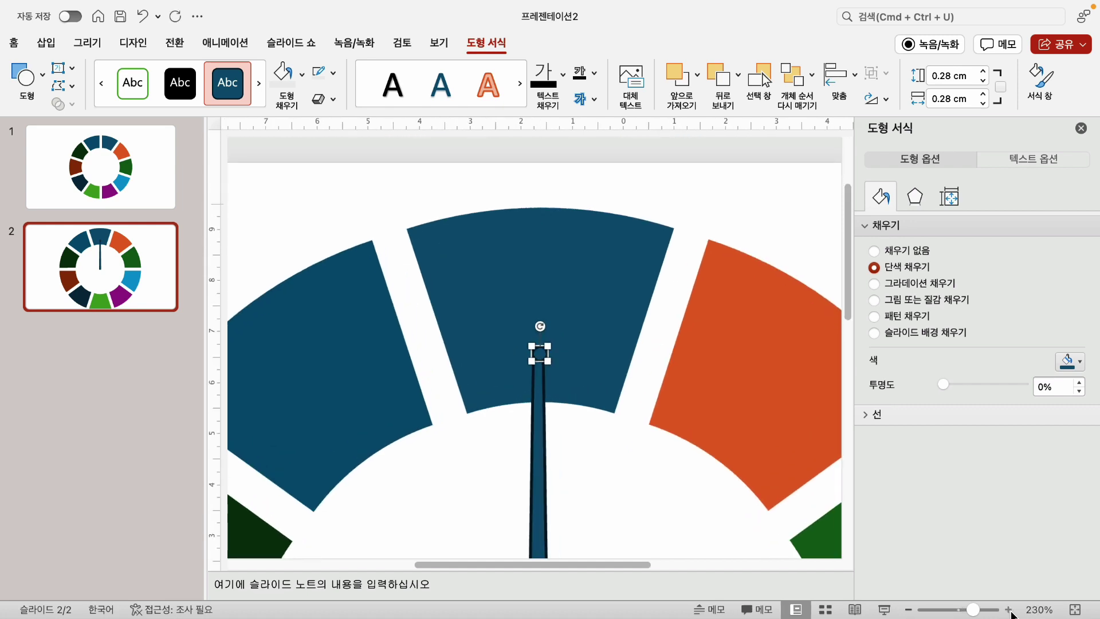
left_click(1010, 611)
left_click(1011, 611)
left_click(608, 450)
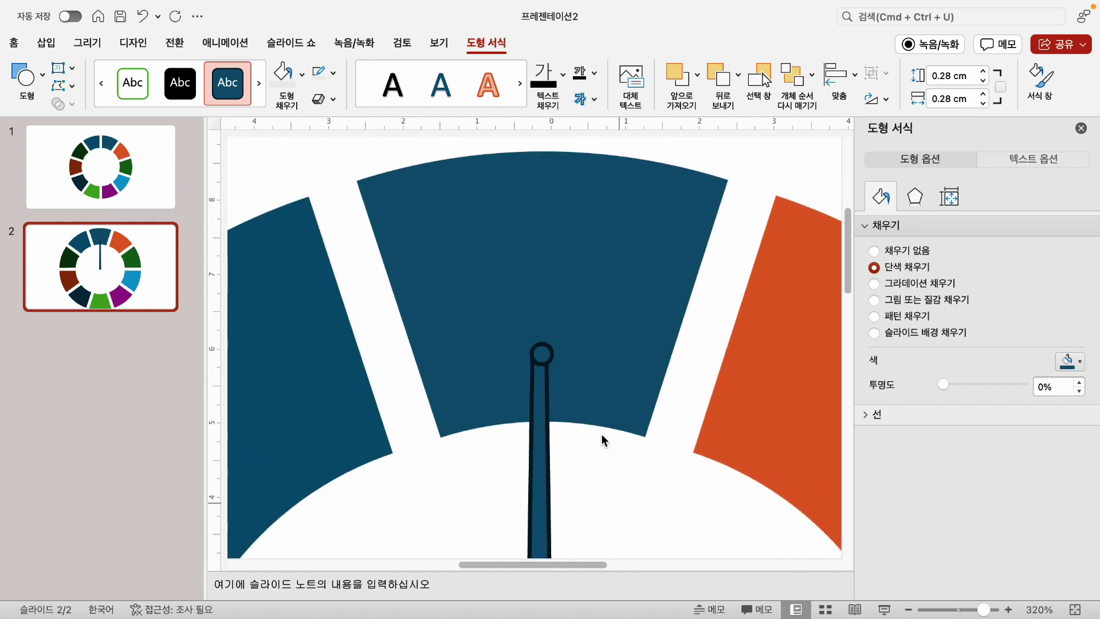
left_click(555, 356)
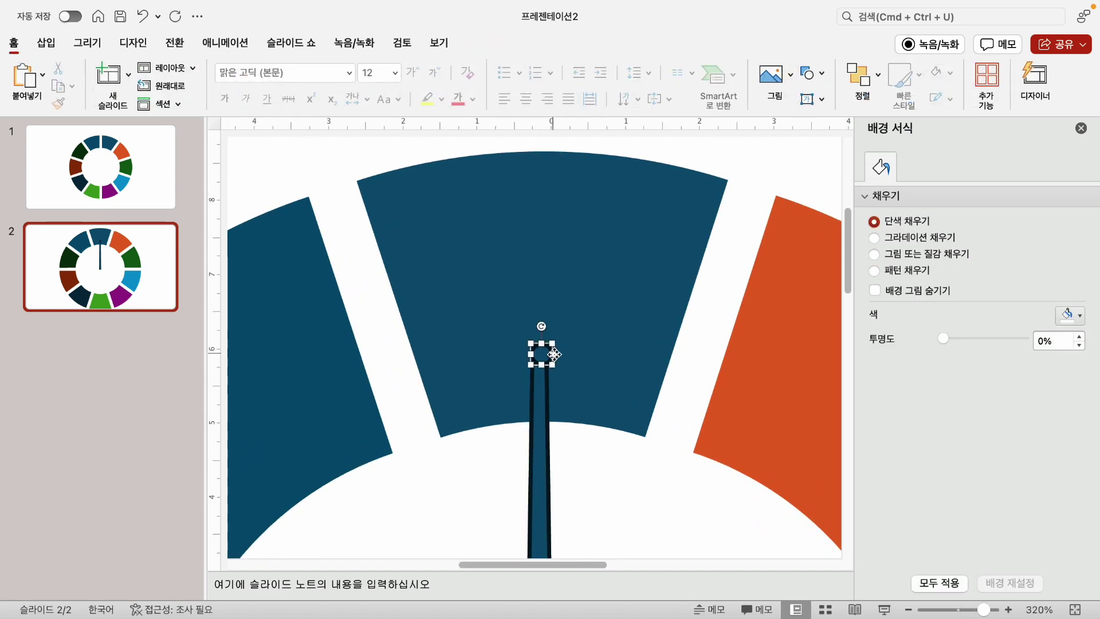
left_click_drag(554, 354, 554, 355)
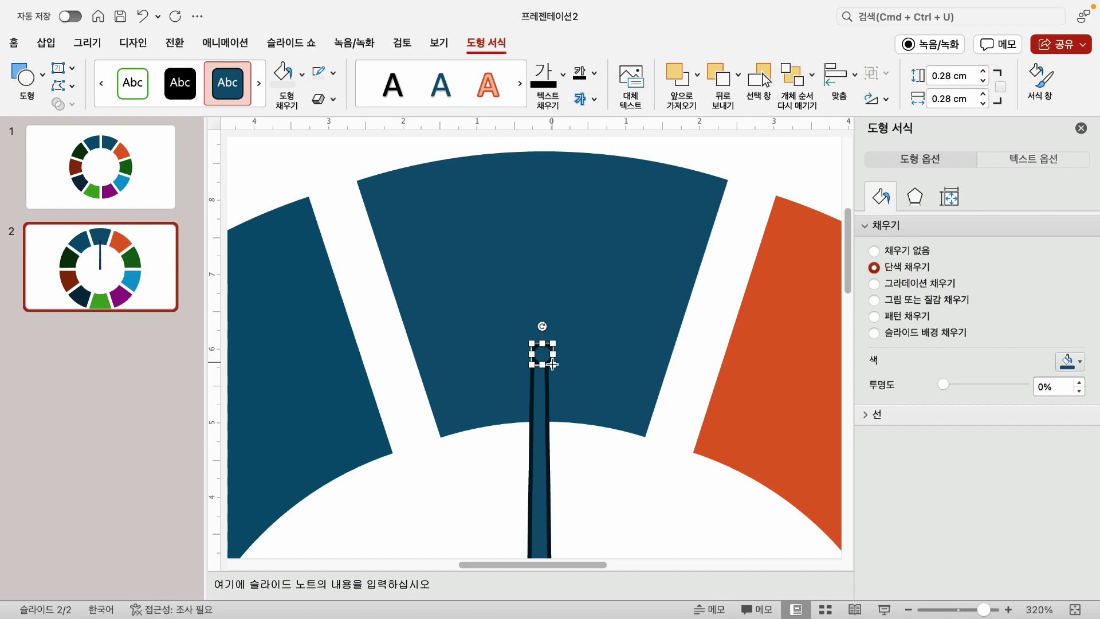
left_click_drag(552, 365, 542, 359)
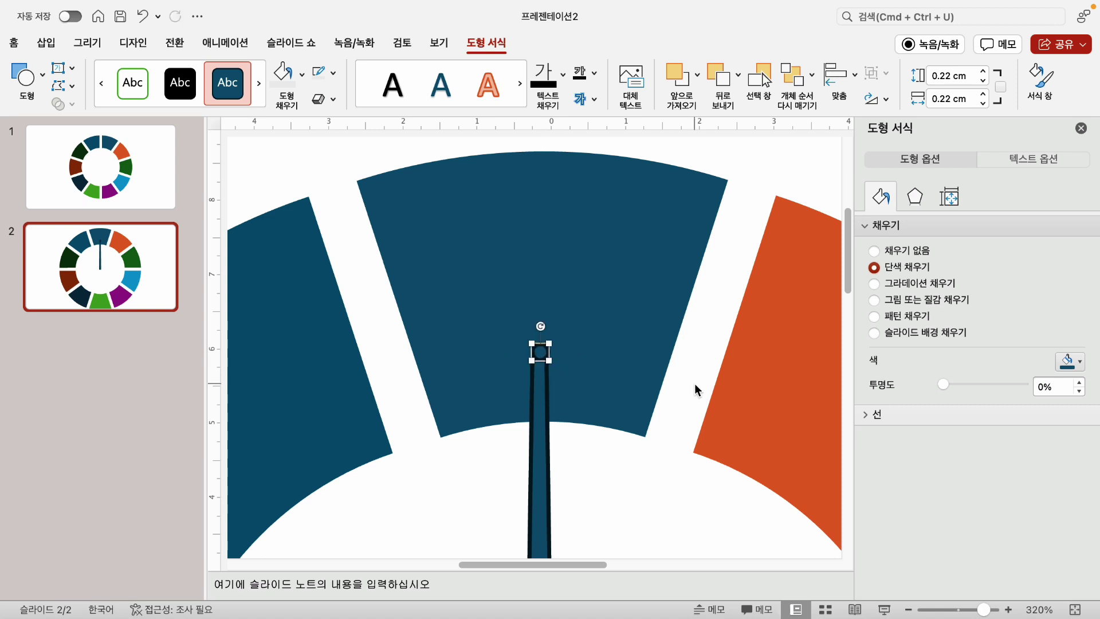
left_click(701, 491)
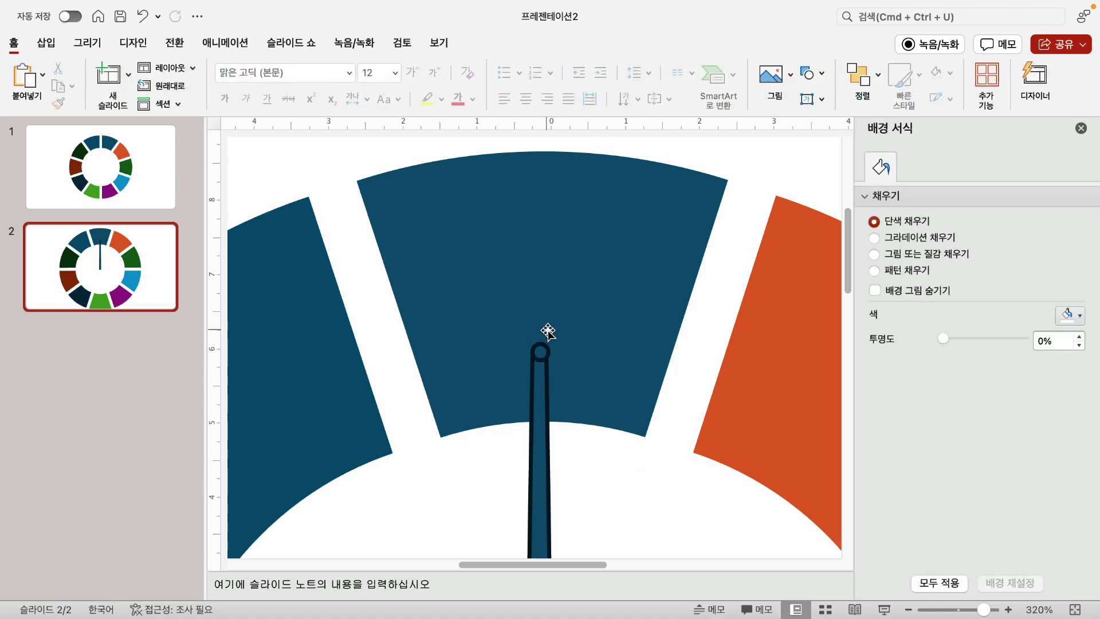
Fine-tune the trapezoid needle's width so its sides line up with the tip circle
left_click(547, 373)
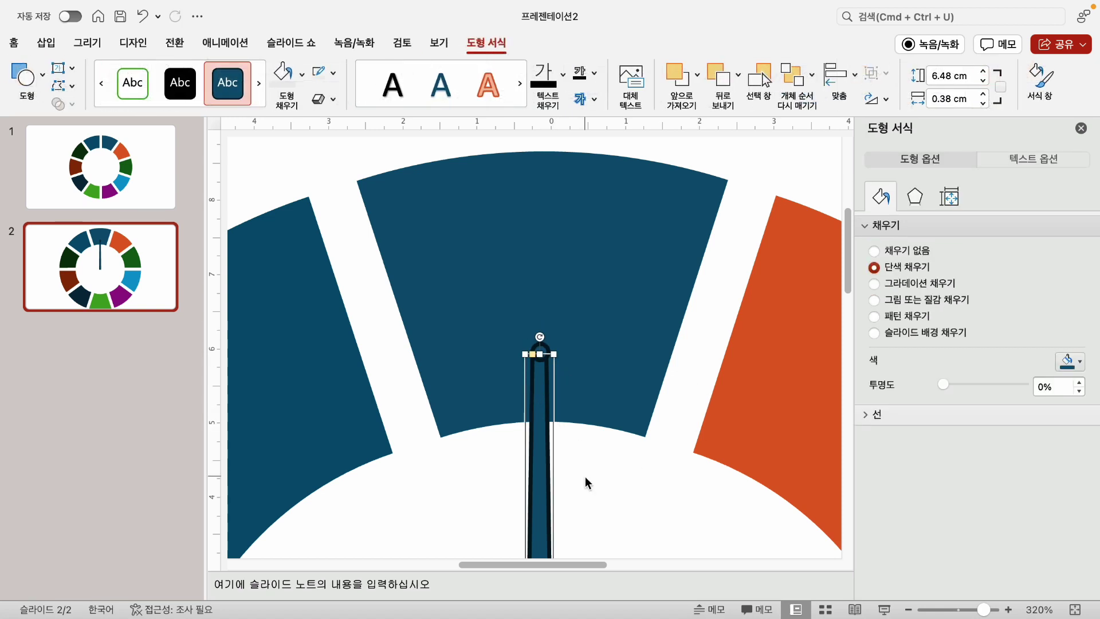
scroll(586, 482, "down", 2)
left_click_drag(550, 531, 560, 530)
left_click(724, 493)
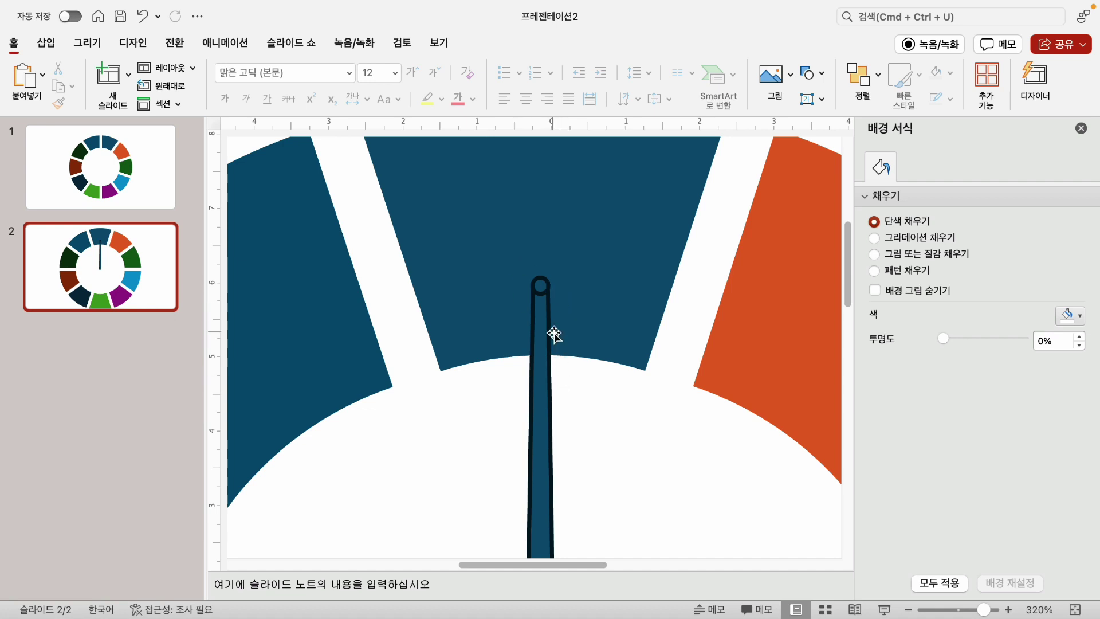
Duplicate the tip circle, place the copy on the needle's wide base, and enlarge it to match the base width
scroll(554, 334, "down", 5)
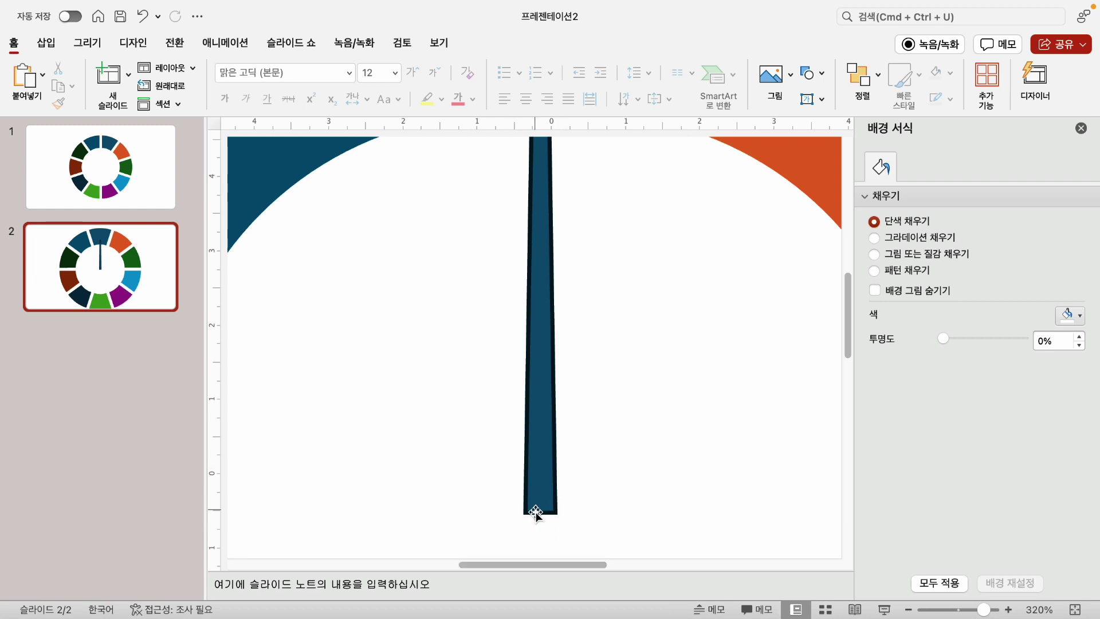
scroll(581, 465, "up", 3)
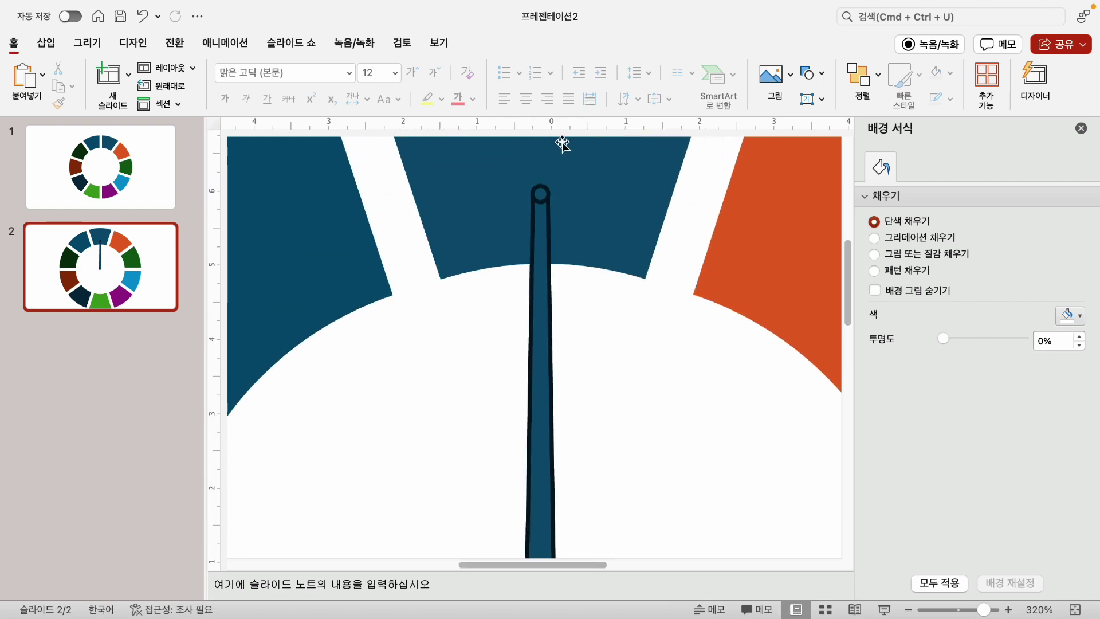
left_click(534, 192)
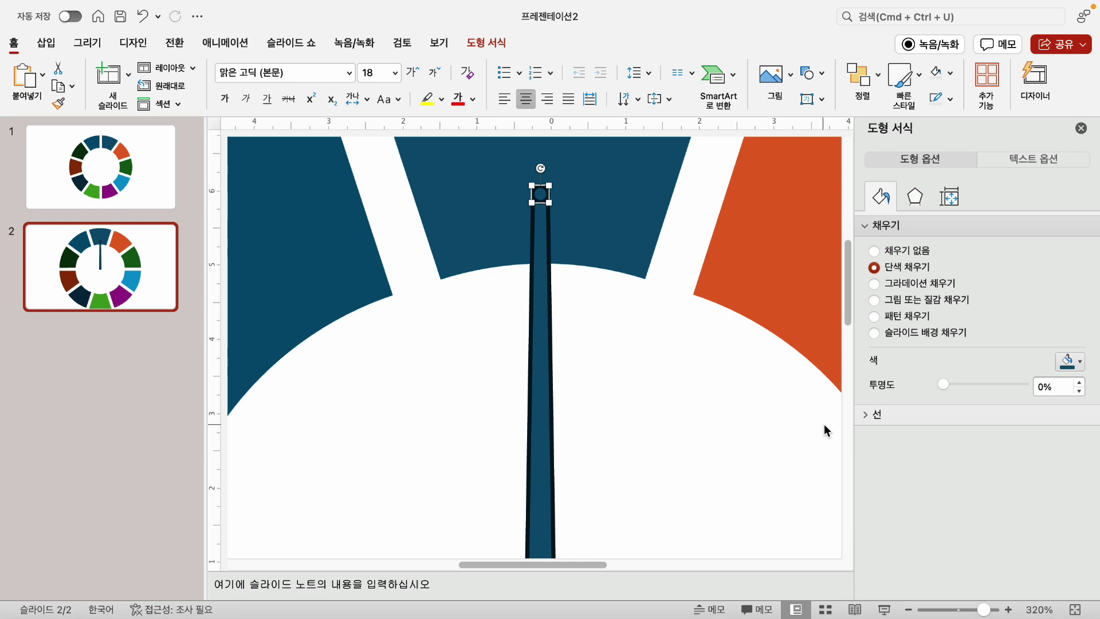
key("super+d")
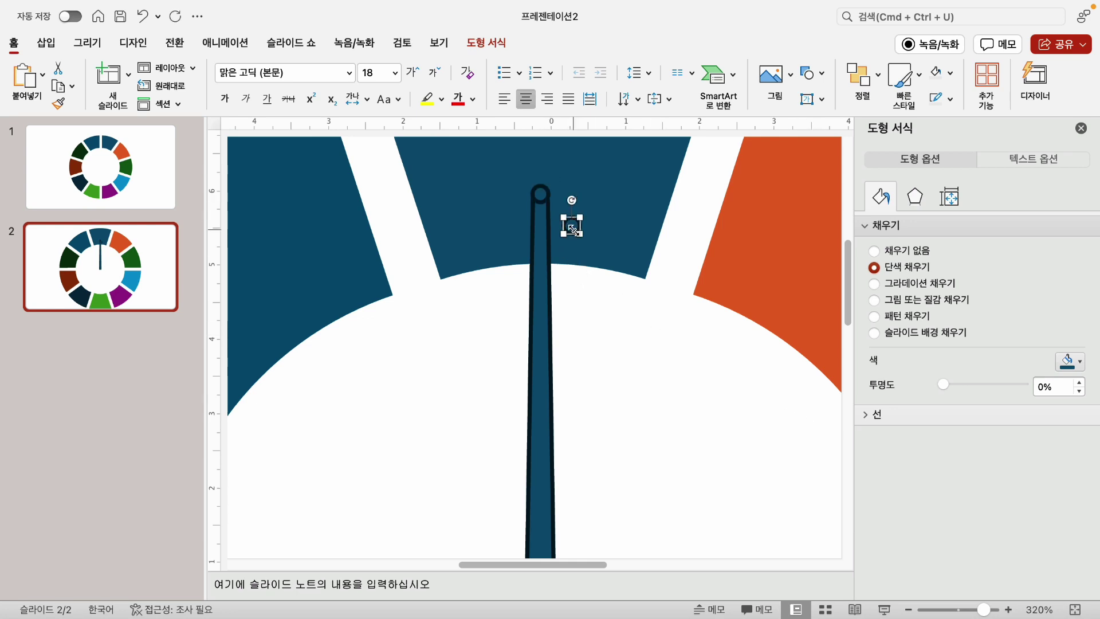
left_click_drag(572, 228, 594, 547)
scroll(633, 422, "down", 5)
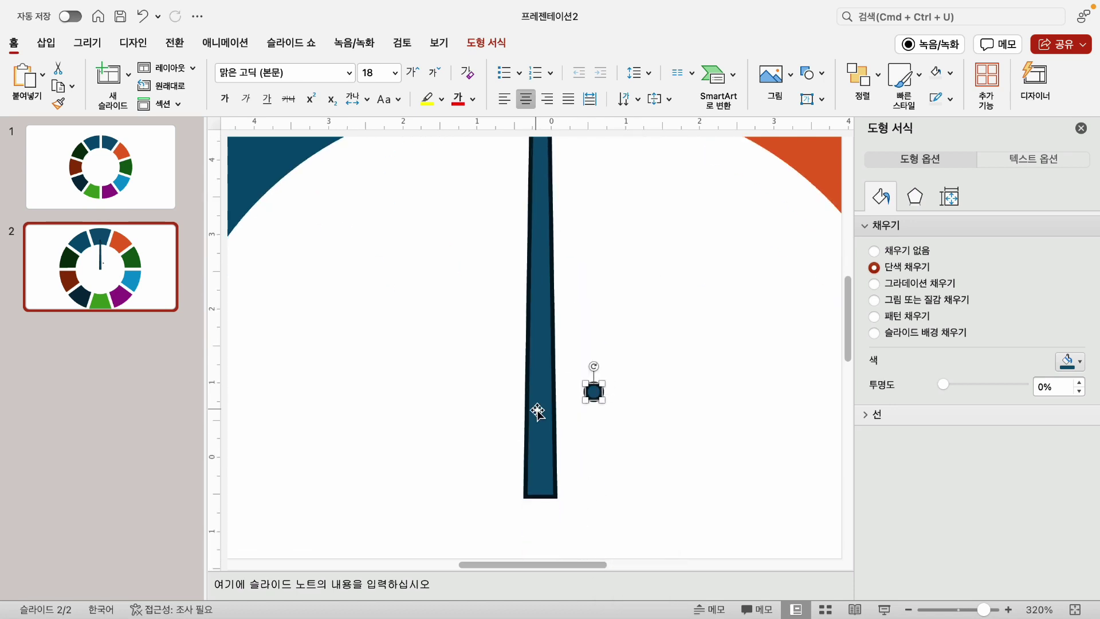
left_click_drag(590, 391, 555, 522)
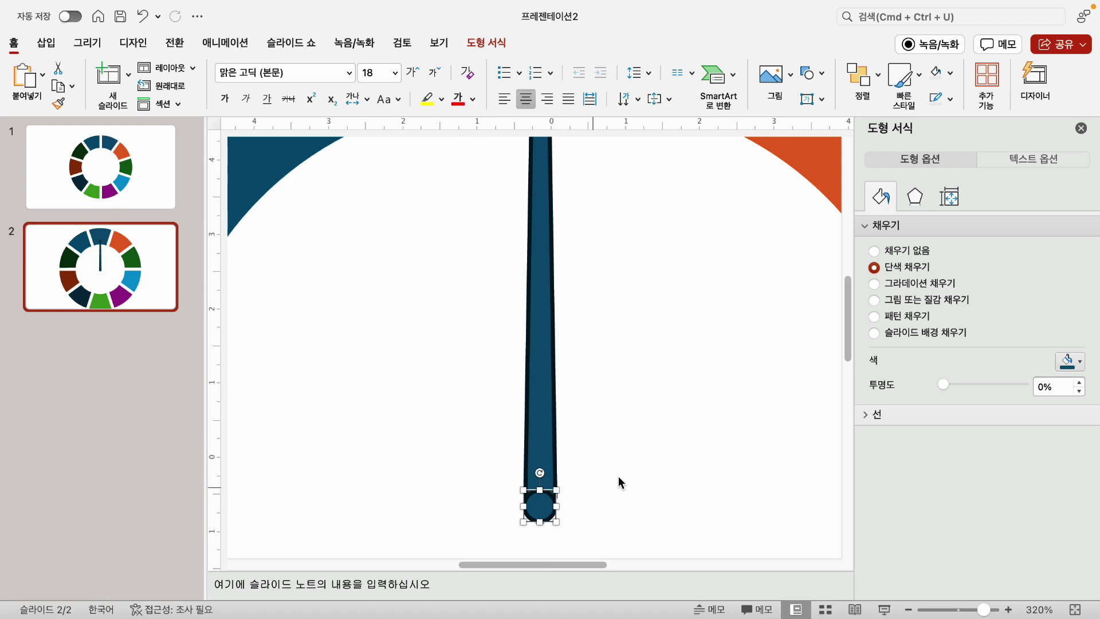
left_click(663, 456)
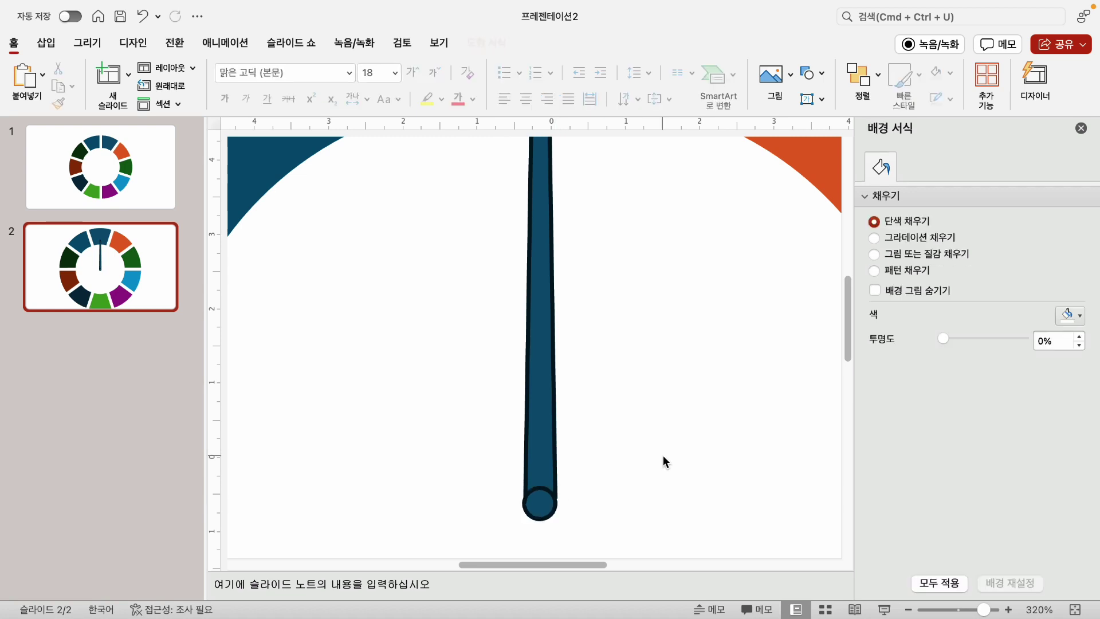
left_click(549, 511)
left_click_drag(550, 513, 550, 512)
left_click(617, 465)
Select the needle's trapezoid together with both of its end circles
left_click(1072, 607)
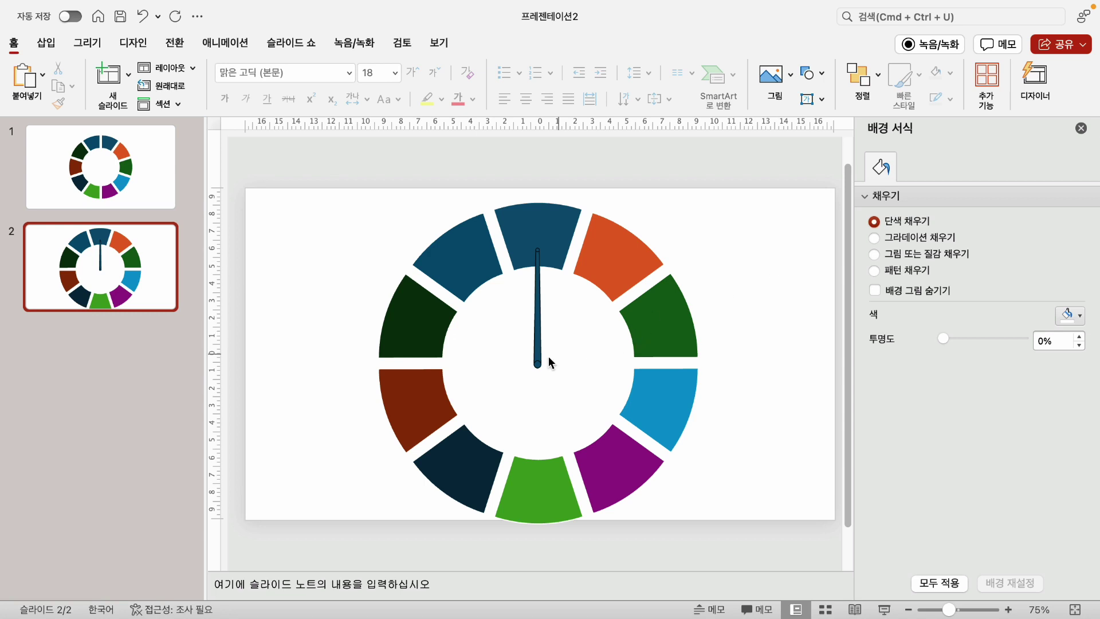
left_click(538, 319)
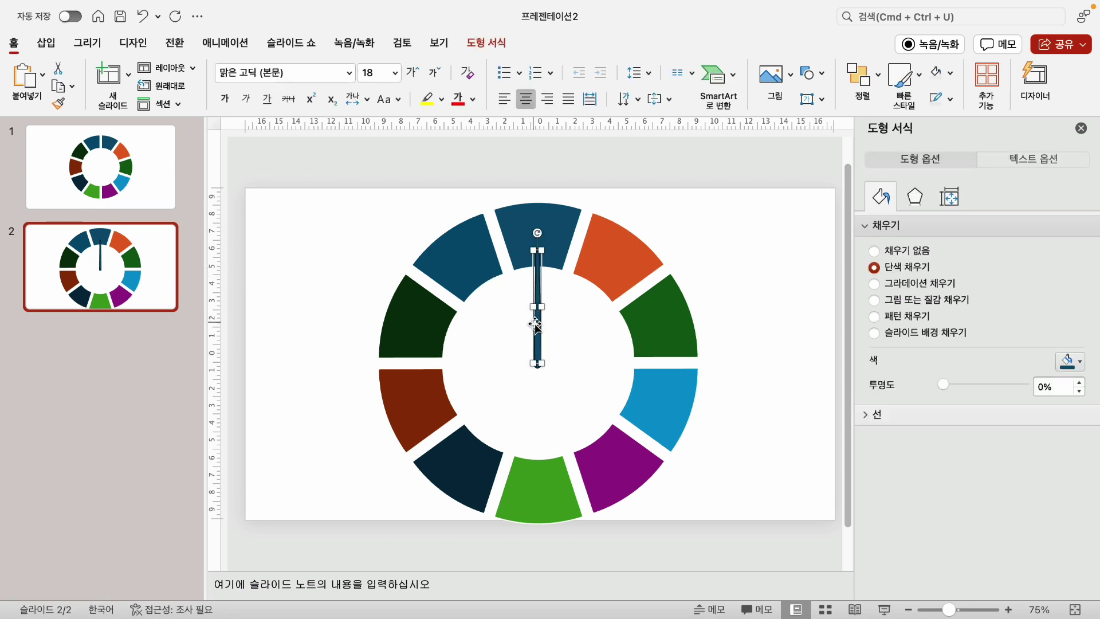
left_click(780, 268)
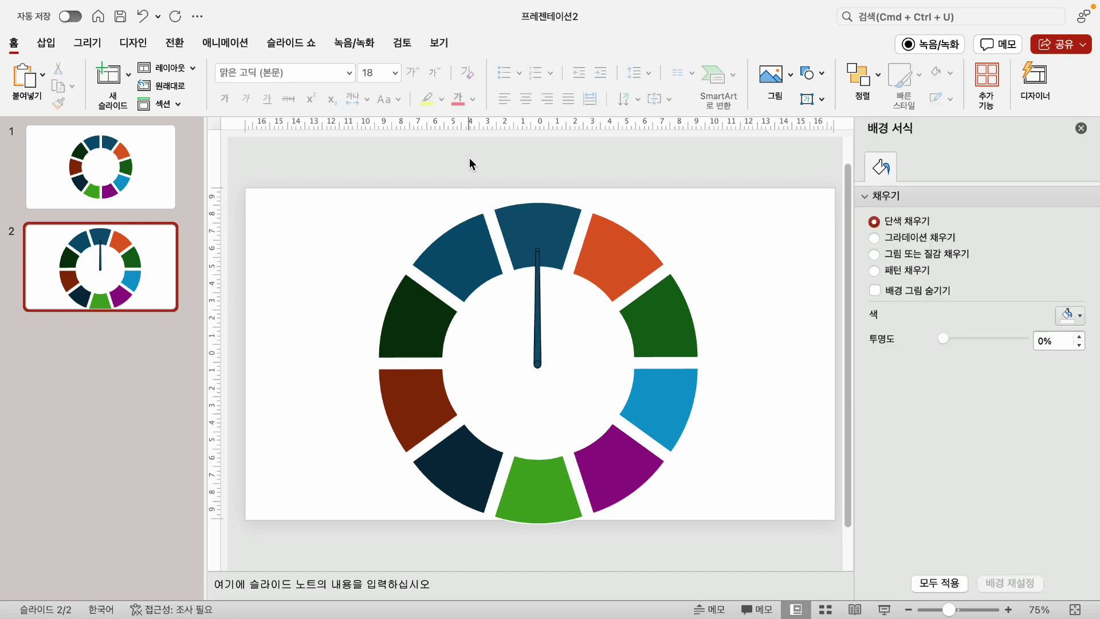
left_click_drag(469, 157, 611, 363)
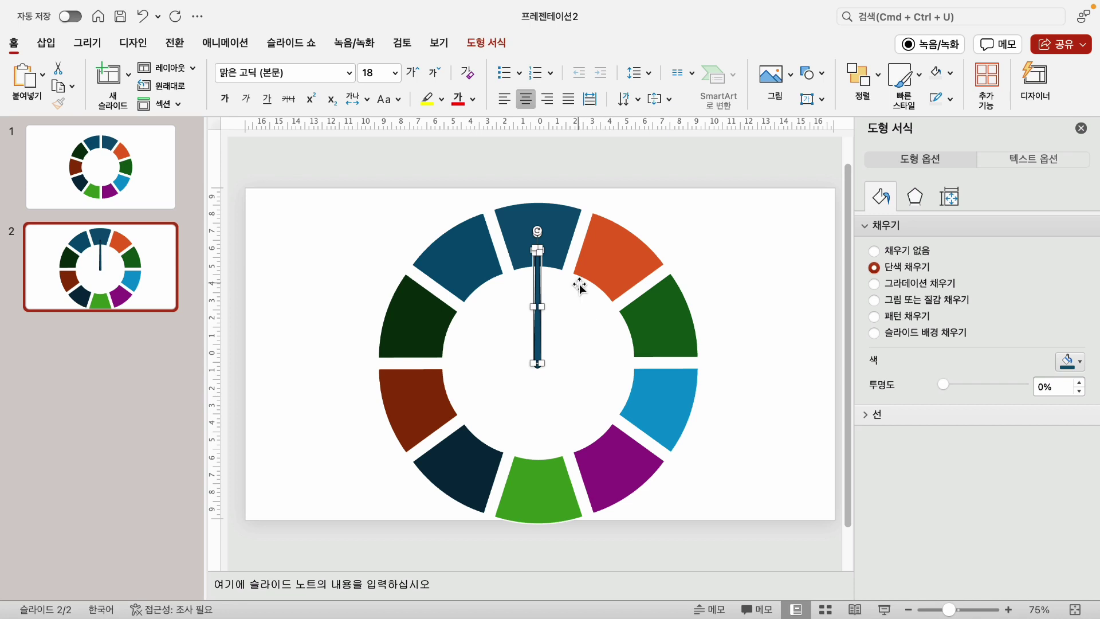
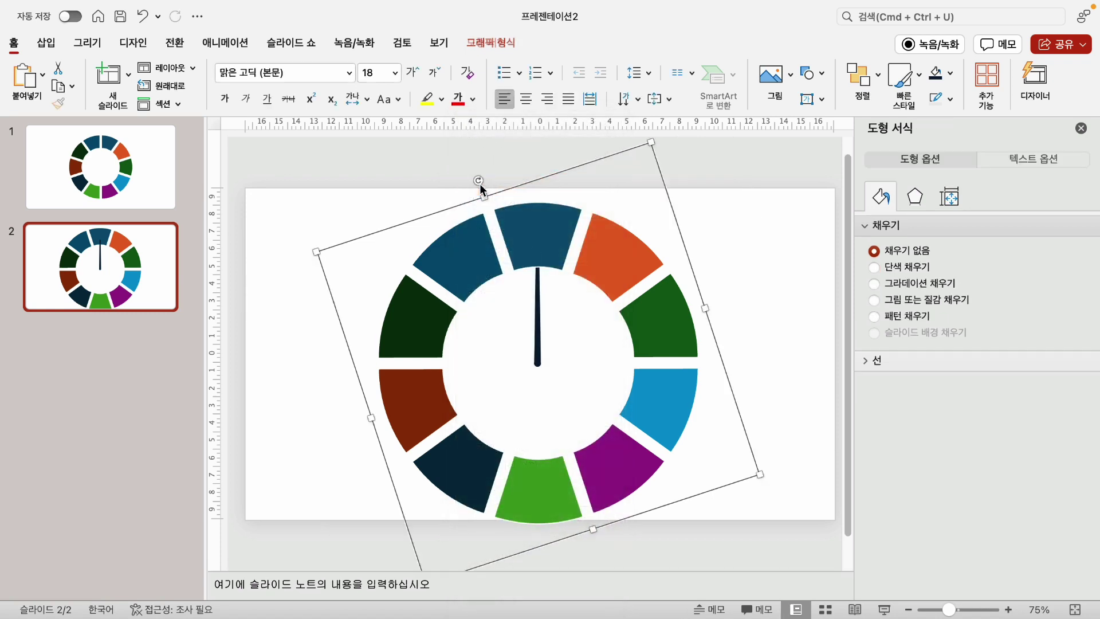
Ungroup the colour ring into its individual segments
right_click(471, 259)
mouse_move(523, 319)
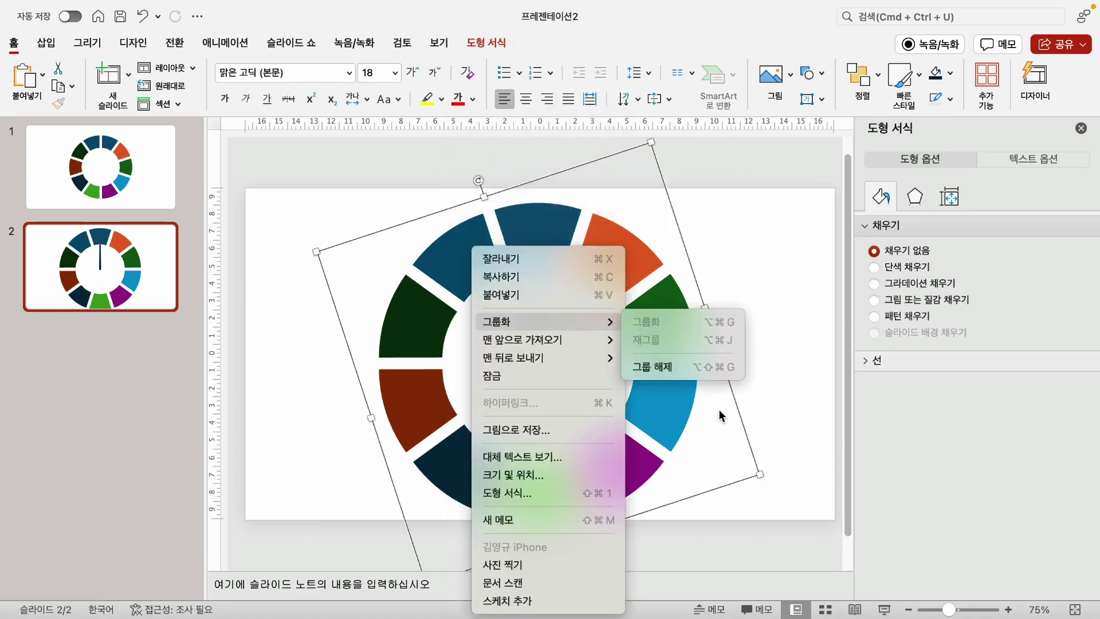
left_click(706, 366)
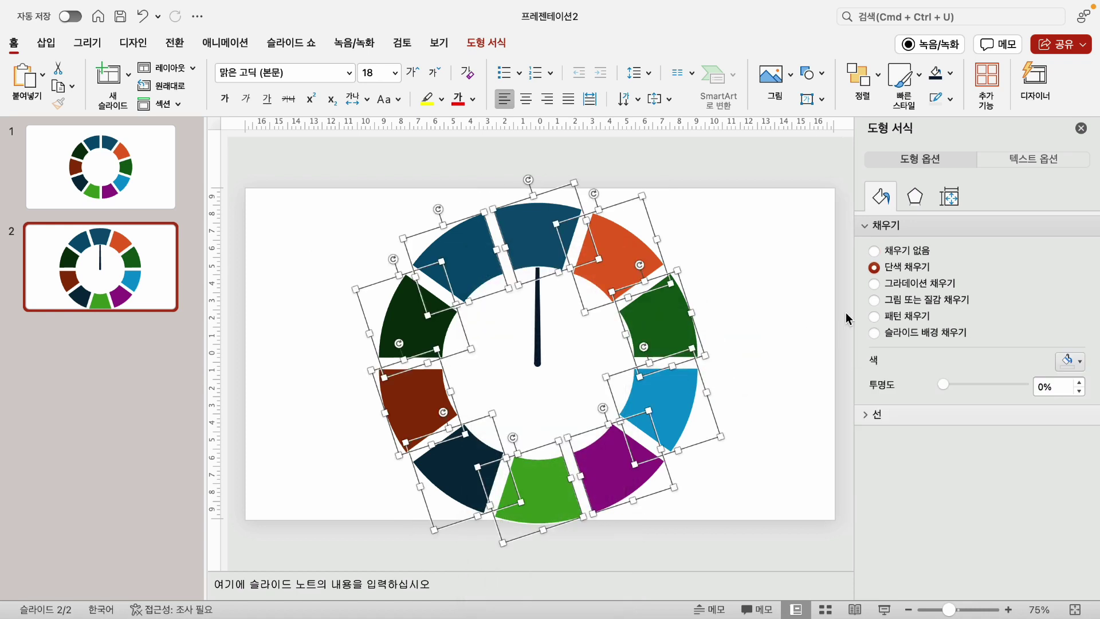
left_click(775, 327)
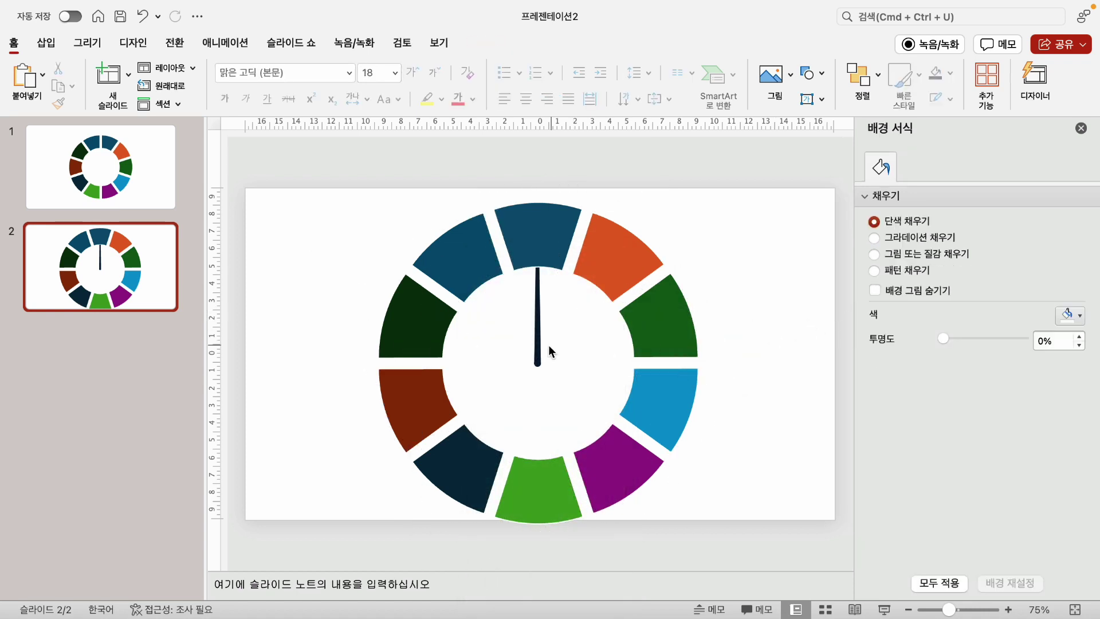
Delete the five segments in the lower half of the ring, leaving a five-segment half ring
left_click_drag(287, 360, 929, 539)
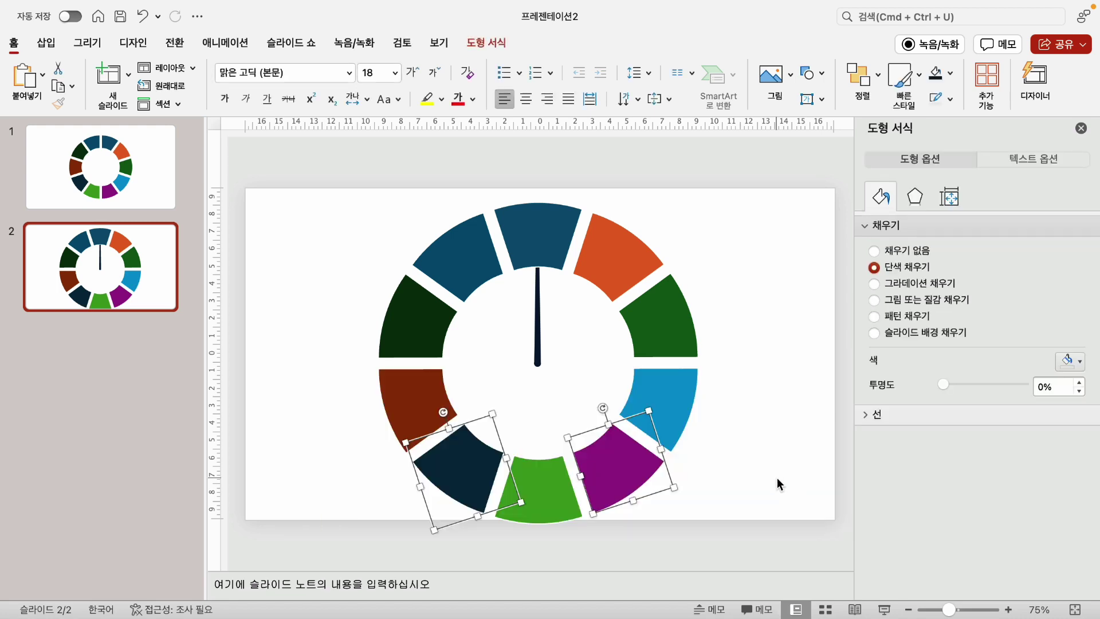
key("Delete")
left_click(677, 413)
key("Delete")
left_click(496, 489)
key("Delete")
left_click(432, 405)
key("Delete")
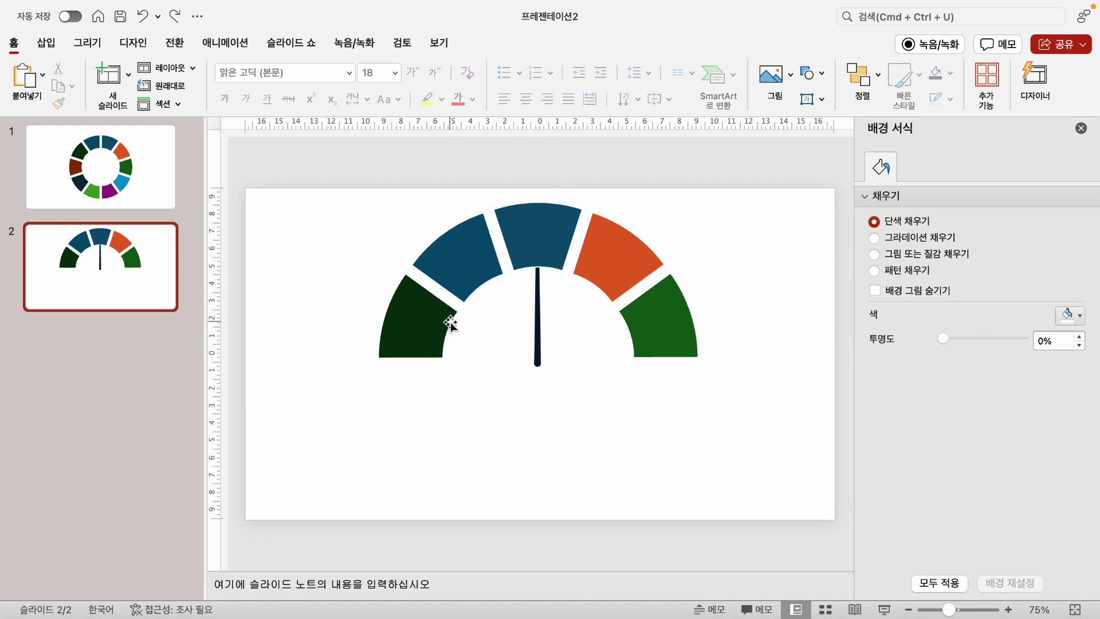
Bring the needle to the front so it lies over the ring's central segment
left_click(537, 326)
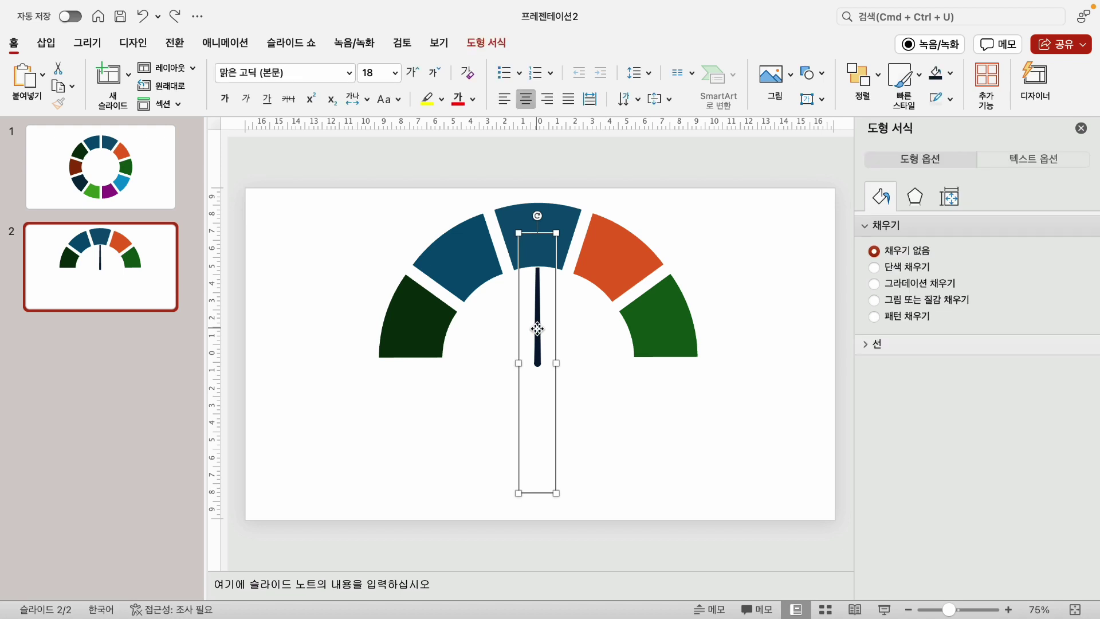
right_click(537, 328)
mouse_move(597, 344)
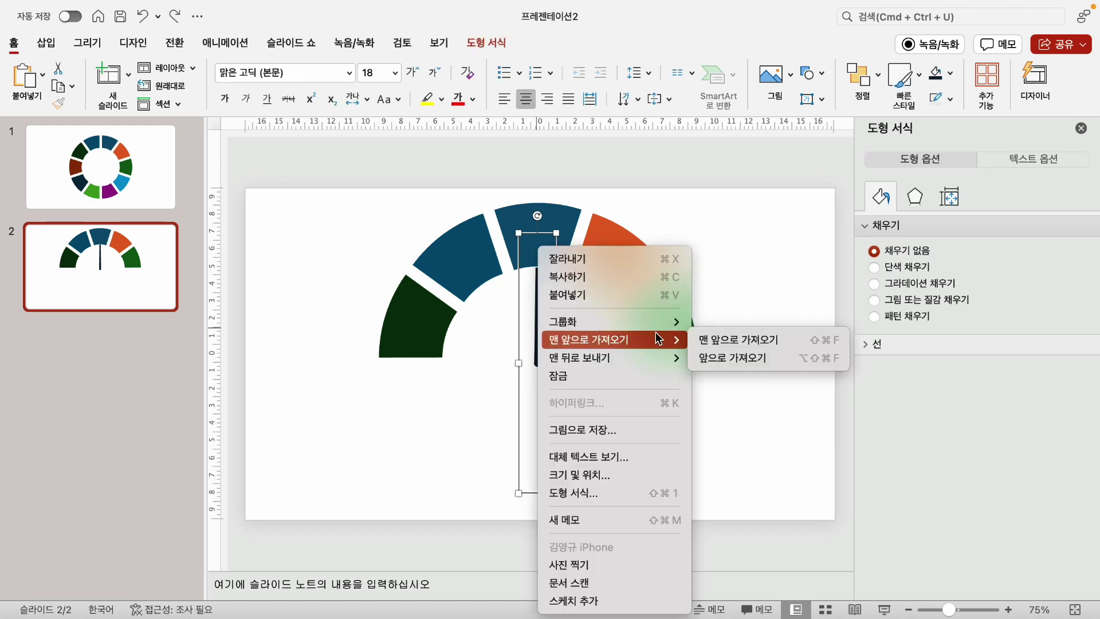
left_click(722, 339)
left_click(758, 385)
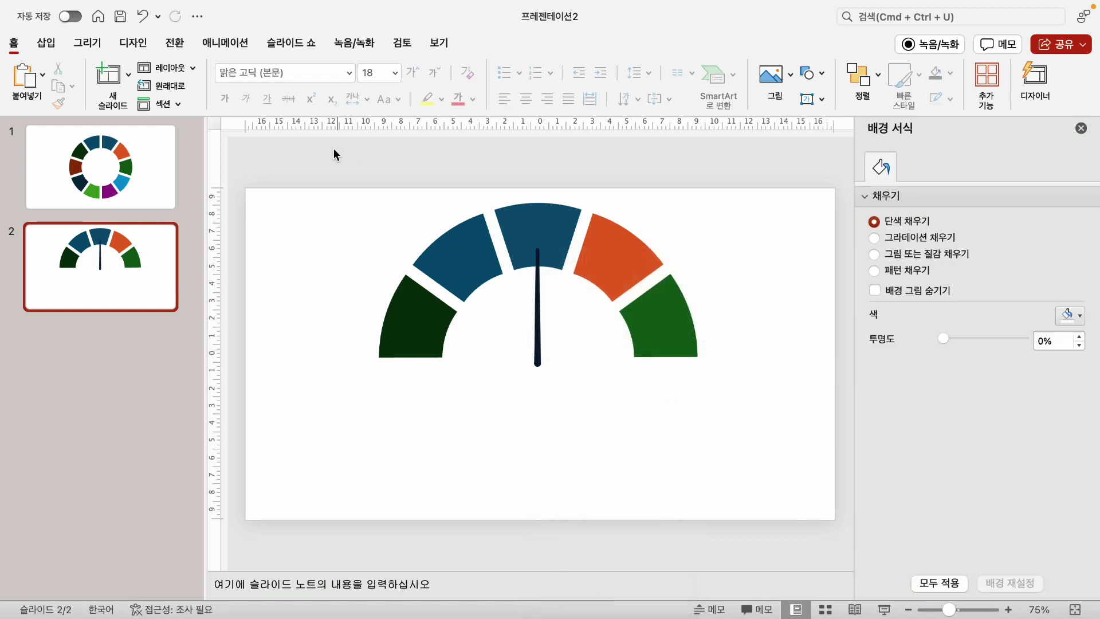
Move the half ring and needle together down to the slide's lower edge, horizontally centred
left_click_drag(294, 154, 842, 567)
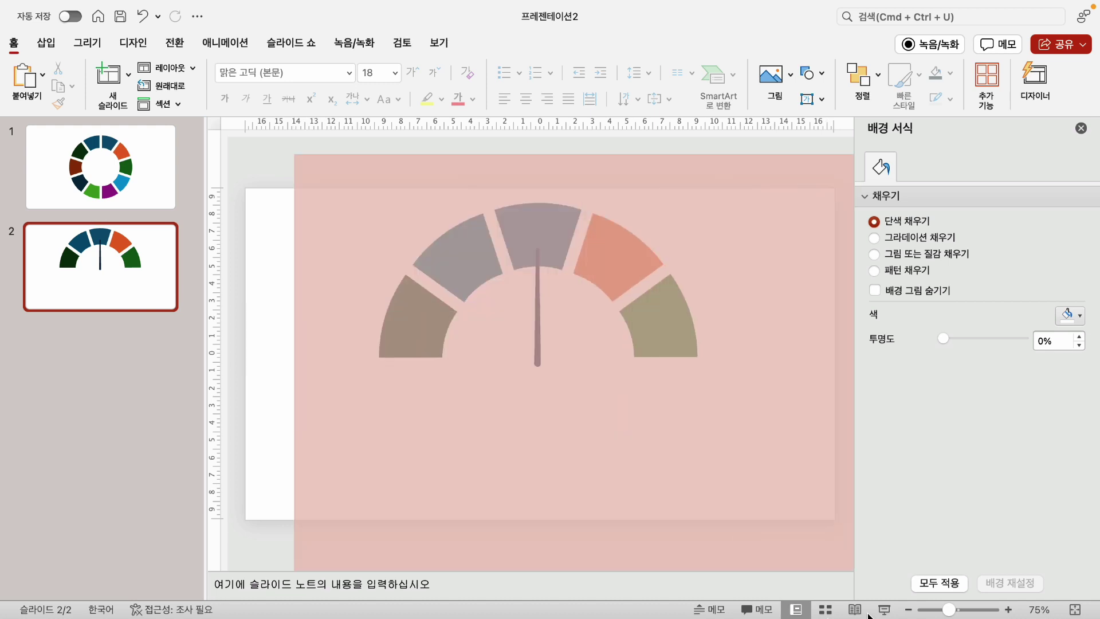
left_click_drag(621, 261, 626, 417)
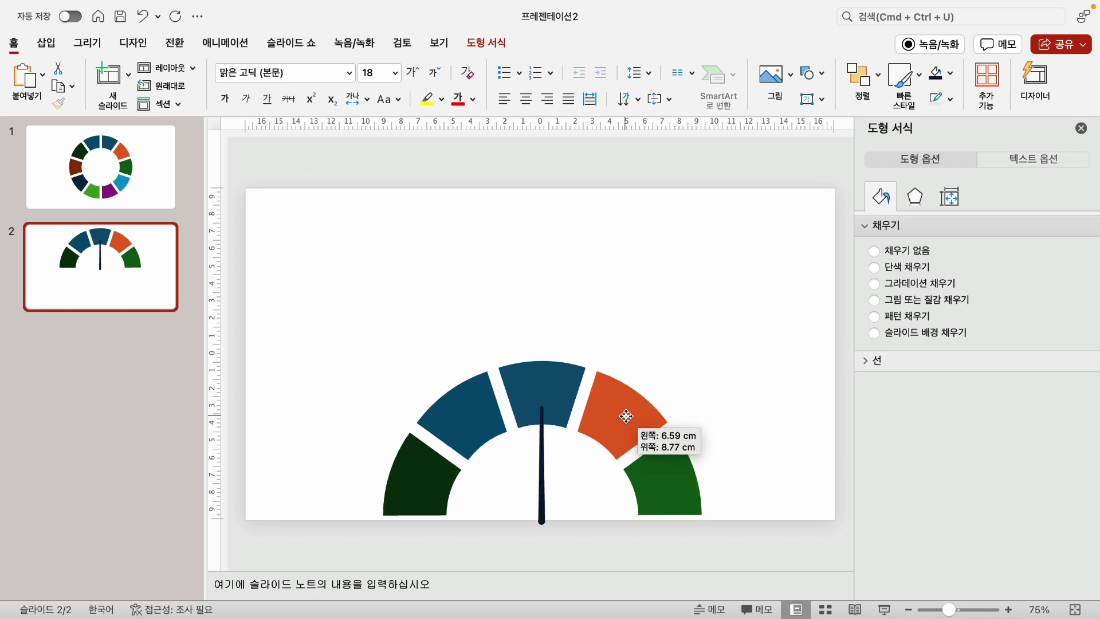
left_click_drag(625, 417, 626, 418)
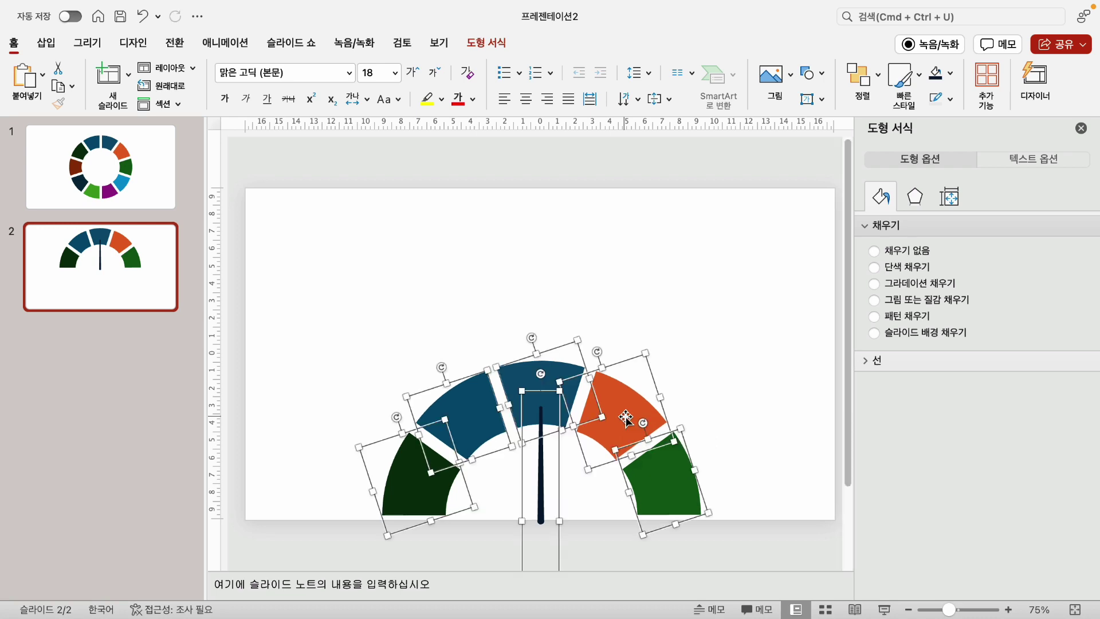
left_click(734, 387)
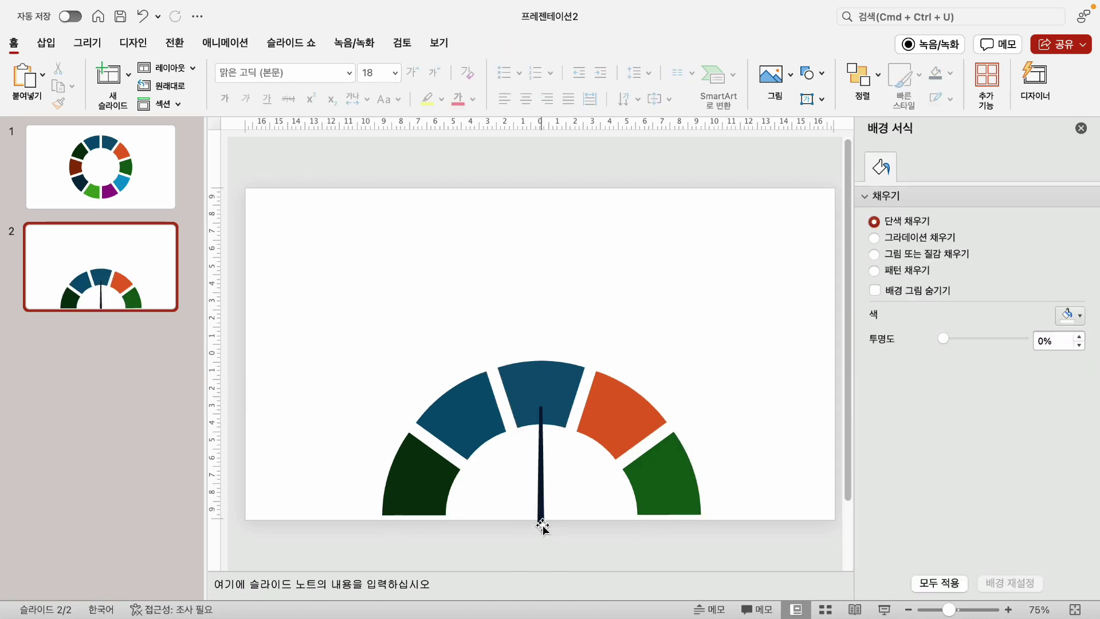
Nudge the needle up so its round base lines up with the half ring's lower edge
left_click(544, 491)
key("Up")
key("Up")
key("Up")
key("Up")
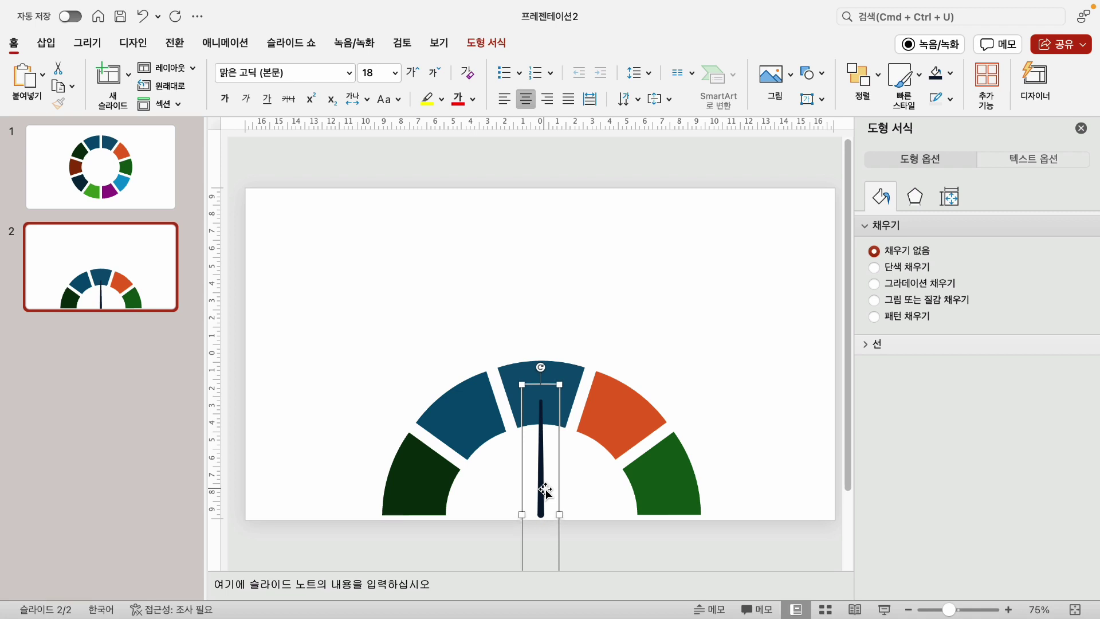
left_click(713, 359)
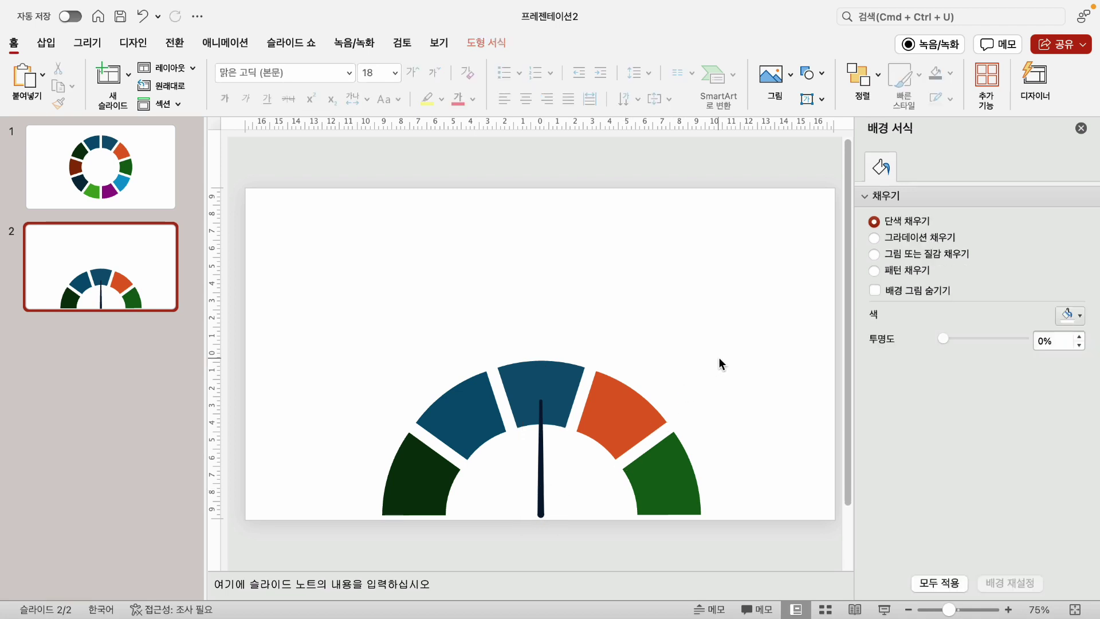
Open the fill colour choices for the half ring's leftmost segment
left_click(394, 494)
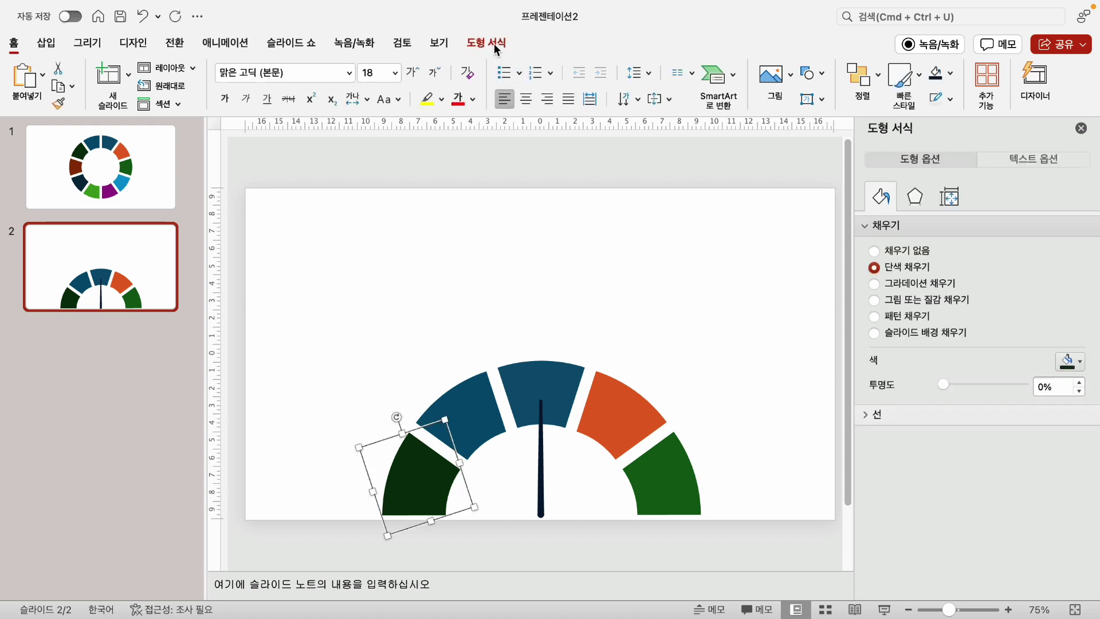
left_click(493, 43)
left_click(301, 75)
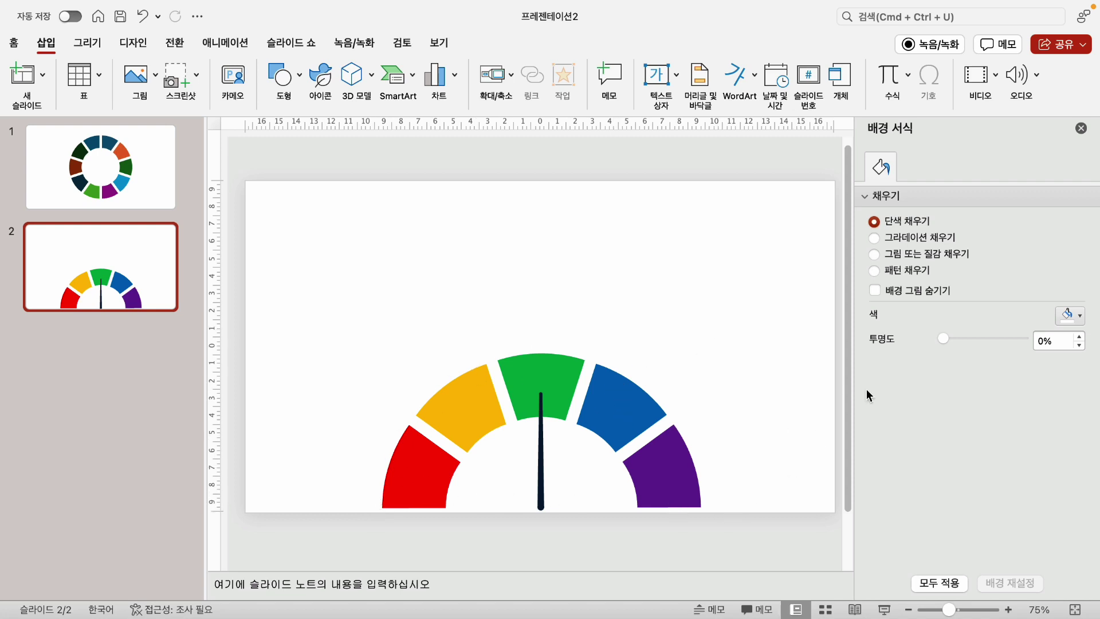
Insert a circle about 16.82 cm across, starting from the lower outer corner of the red segment
left_click(908, 609)
left_click(908, 610)
left_click(907, 609)
left_click(908, 609)
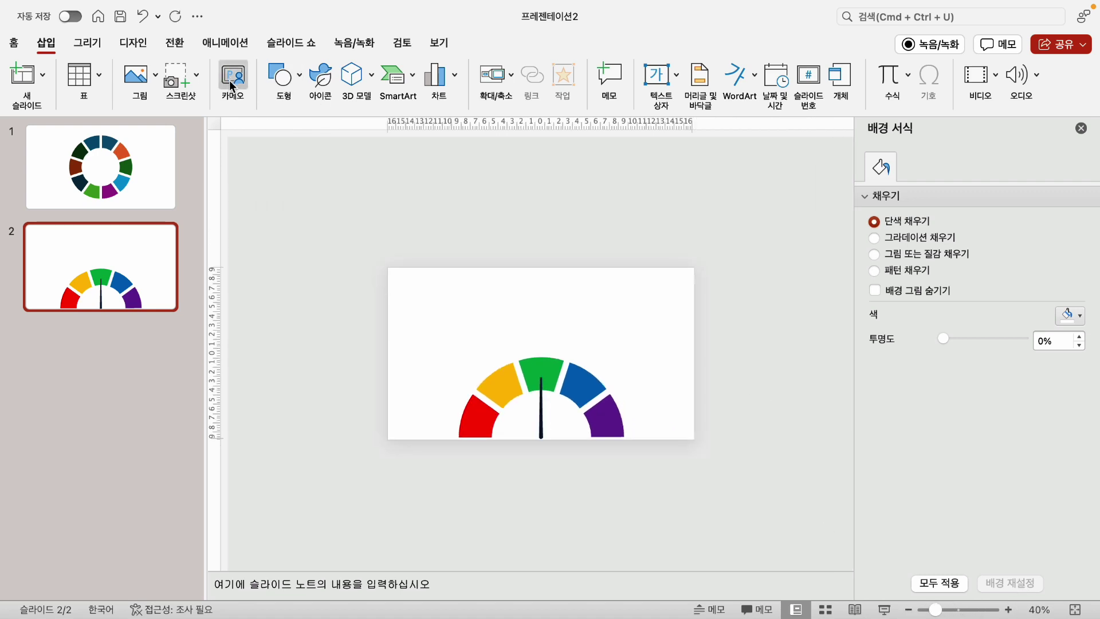
left_click(284, 76)
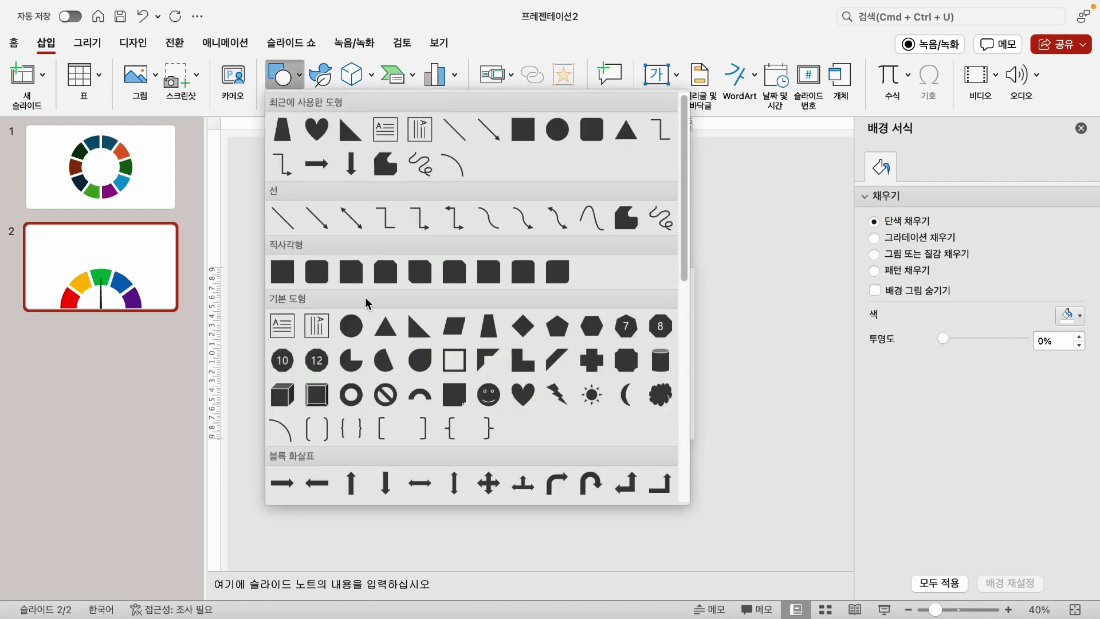
left_click(351, 326)
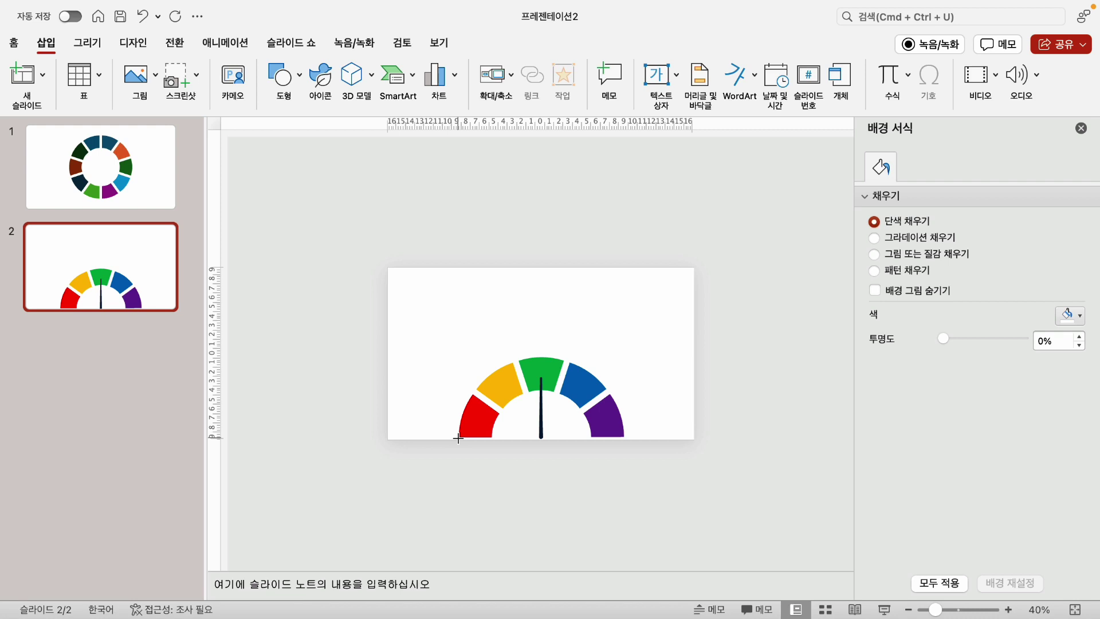
left_click_drag(459, 438, 610, 590)
Move the circle over the half ring and enlarge it to about 18.25 cm to match the ring's outer width
left_click_drag(594, 541, 554, 420)
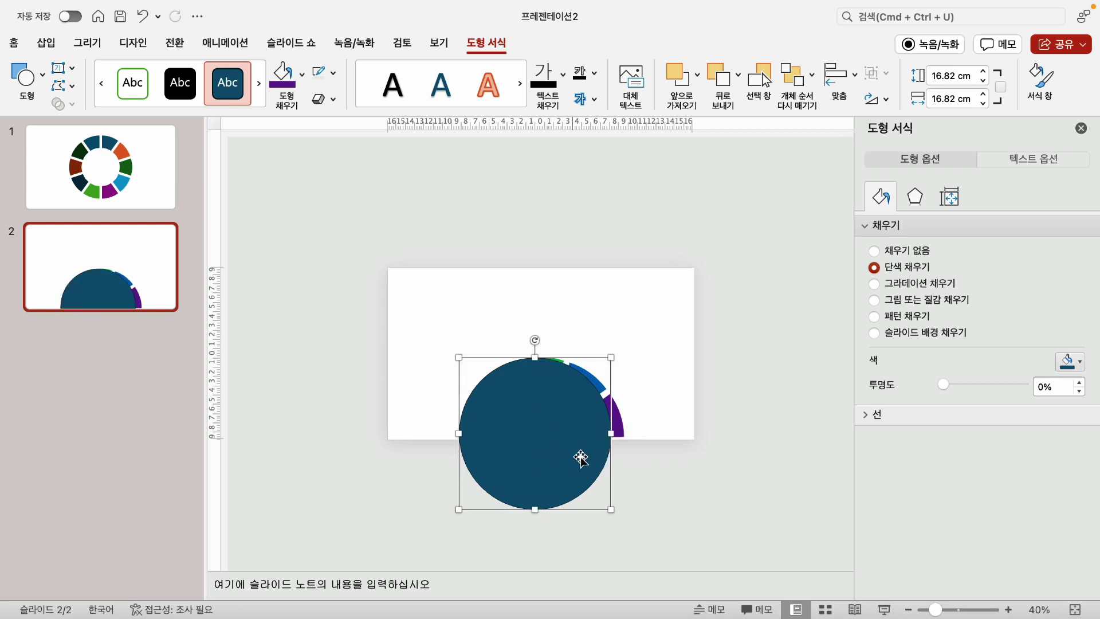
left_click_drag(609, 509, 619, 521)
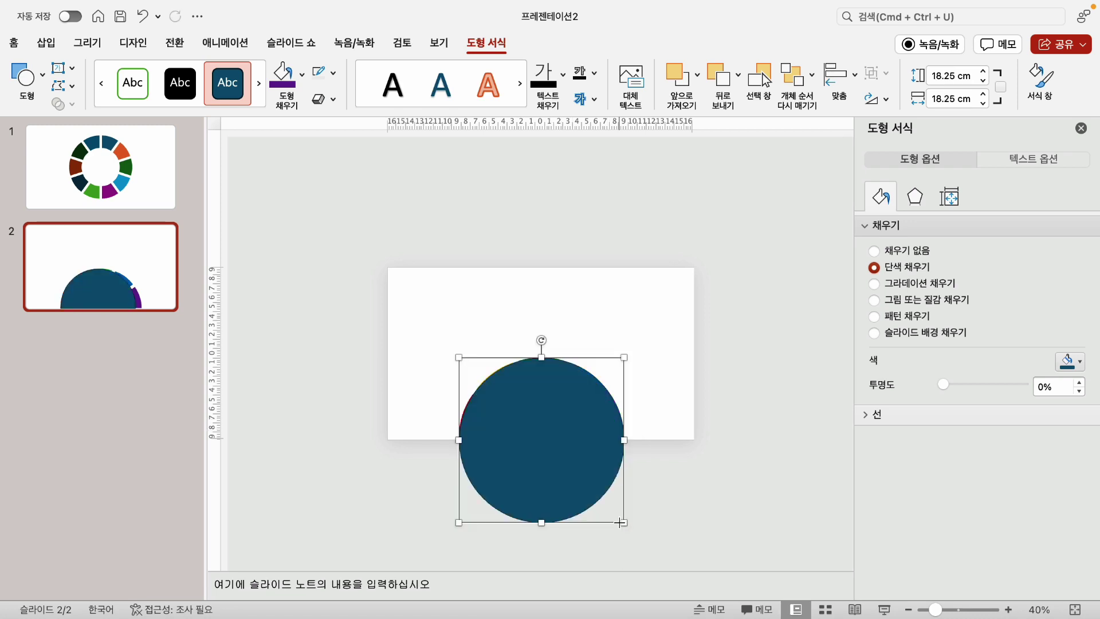
left_click_drag(568, 470, 567, 465)
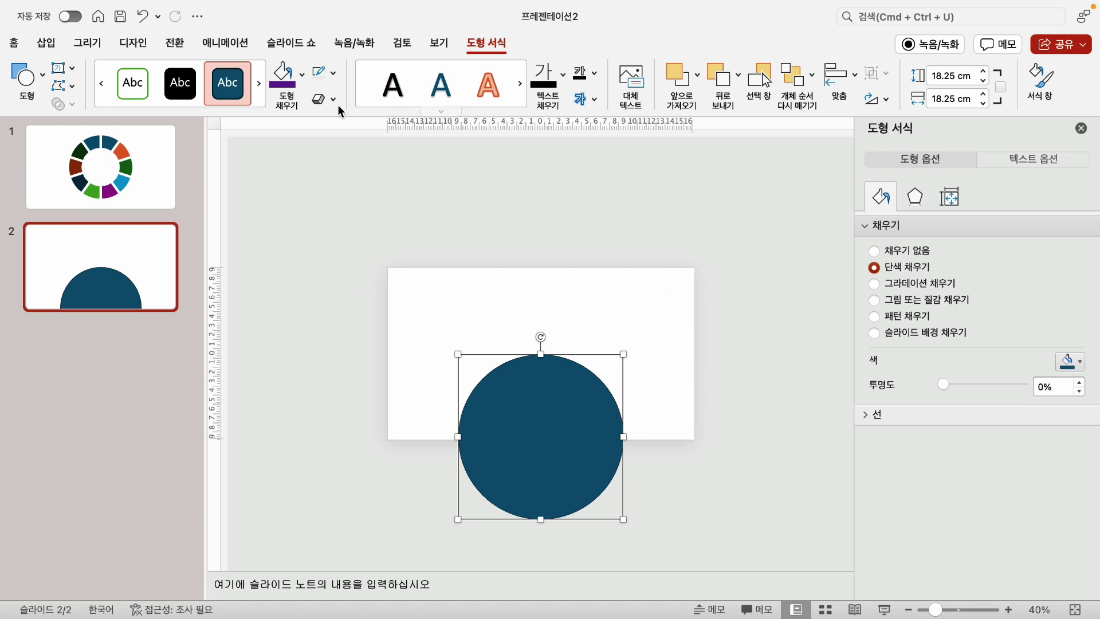
Remove the circle's fill and nudge it down so its outline follows the half ring's outer edge
left_click(302, 75)
left_click(309, 110)
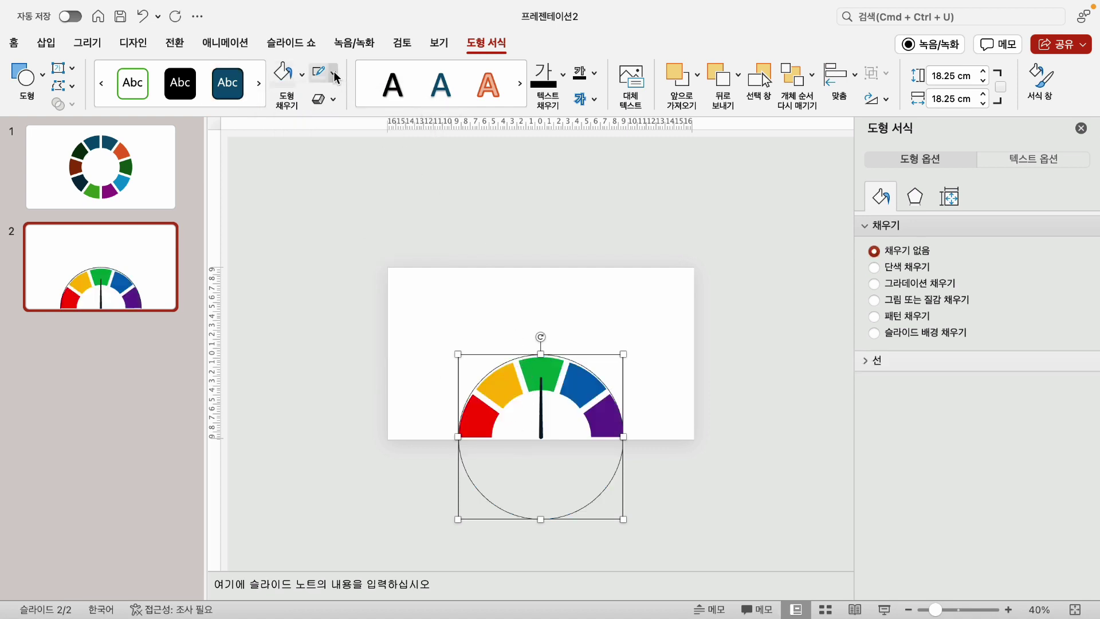
key("Down")
key("Up")
key("Down")
key("Up")
key("Down")
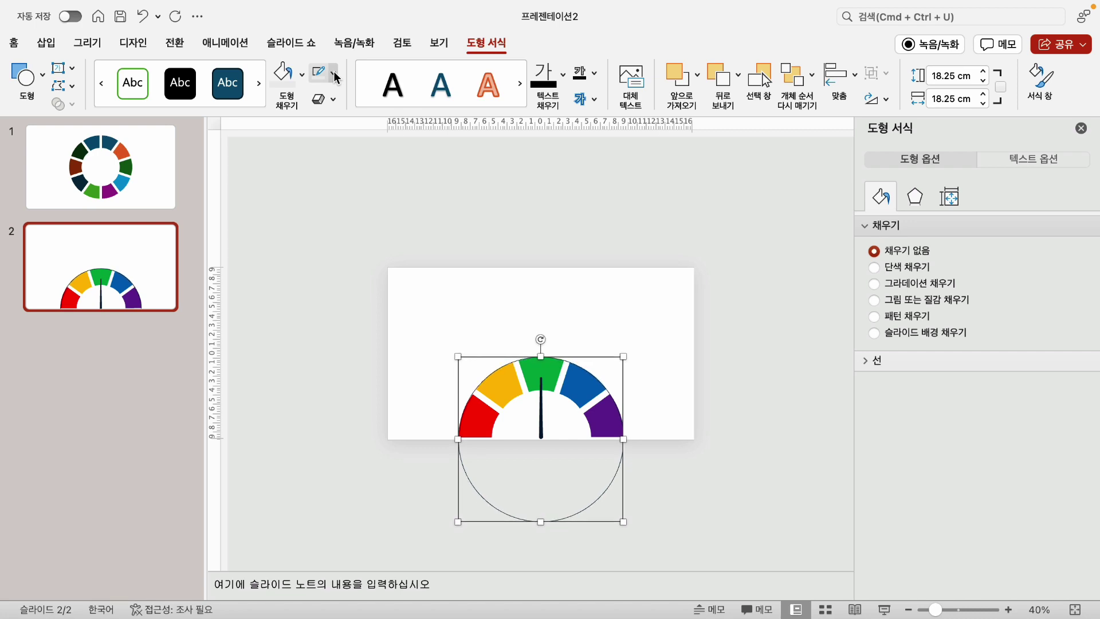
left_click(721, 504)
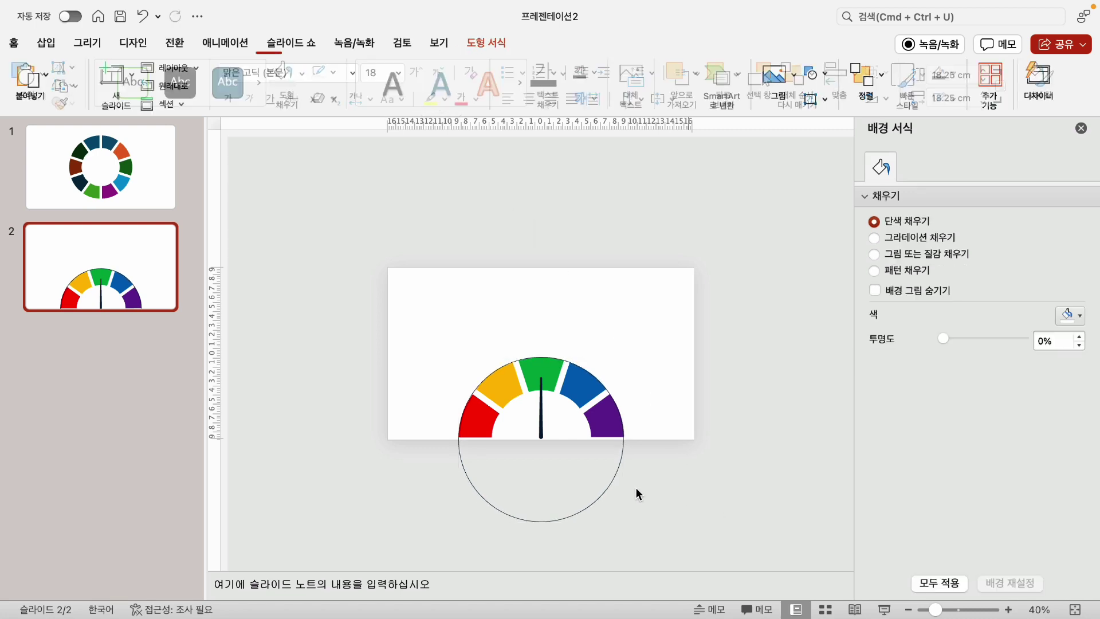
Enlarge the circle symmetrically from its centre to about 19.86 cm and fill it with light grey
left_click(597, 507)
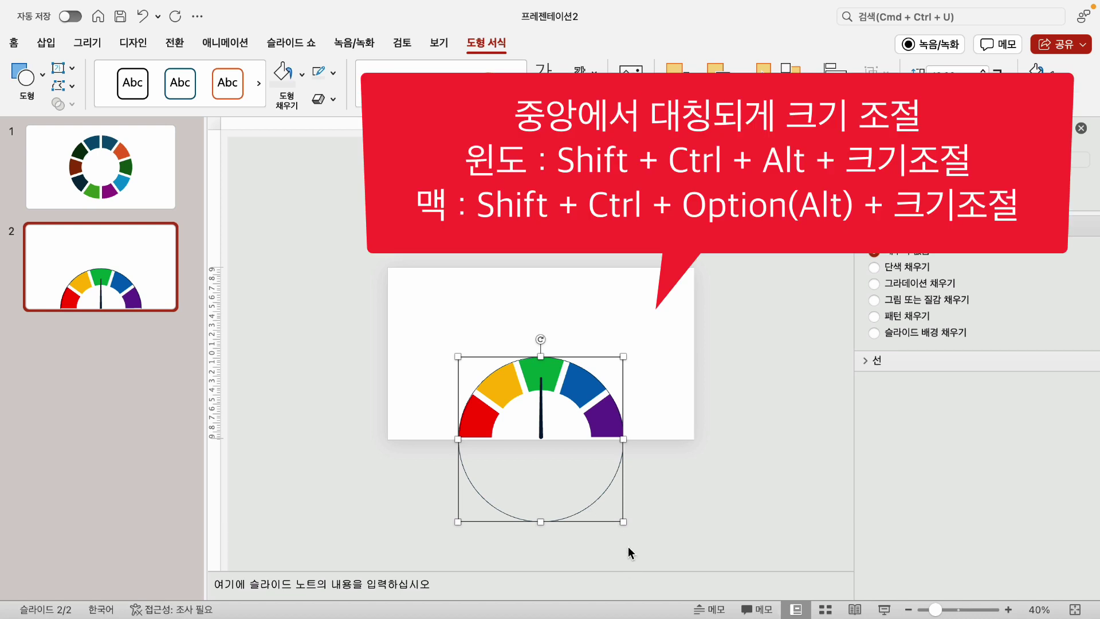
mouse_move(618, 520)
left_mouse_down()
mouse_move(641, 542)
mouse_move(619, 529)
left_mouse_up()
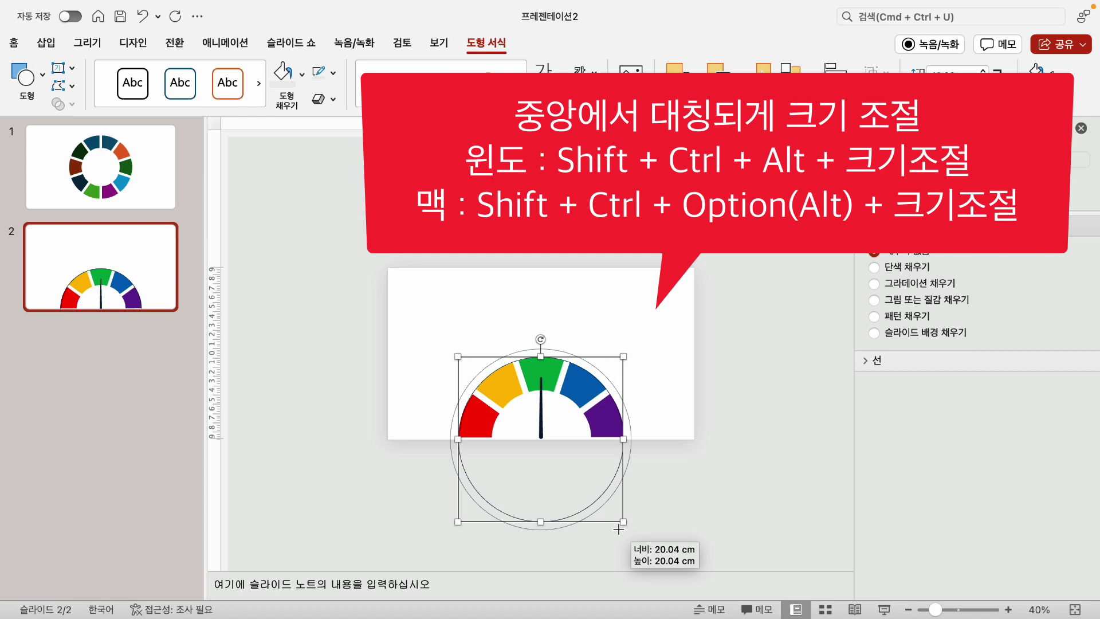
left_click_drag(619, 529, 616, 528)
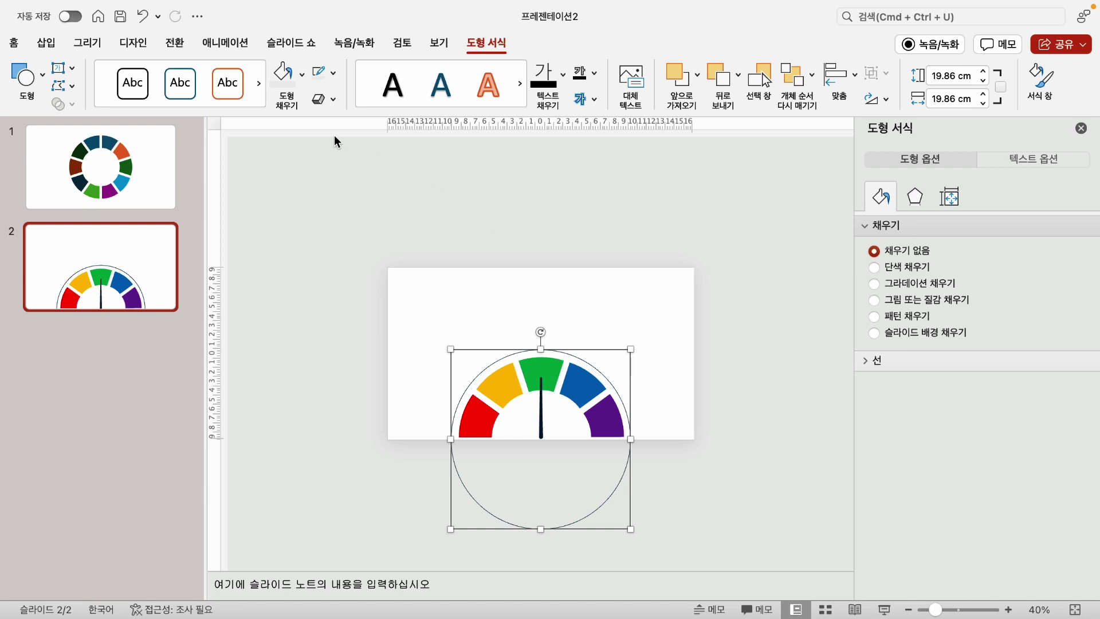
left_click(301, 80)
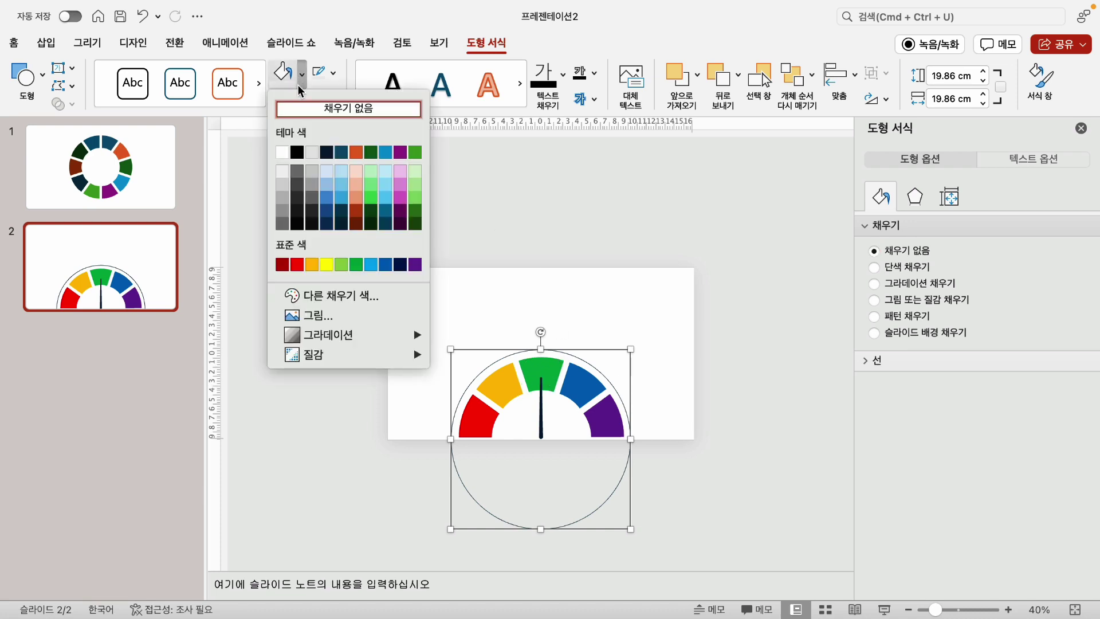
left_click(282, 172)
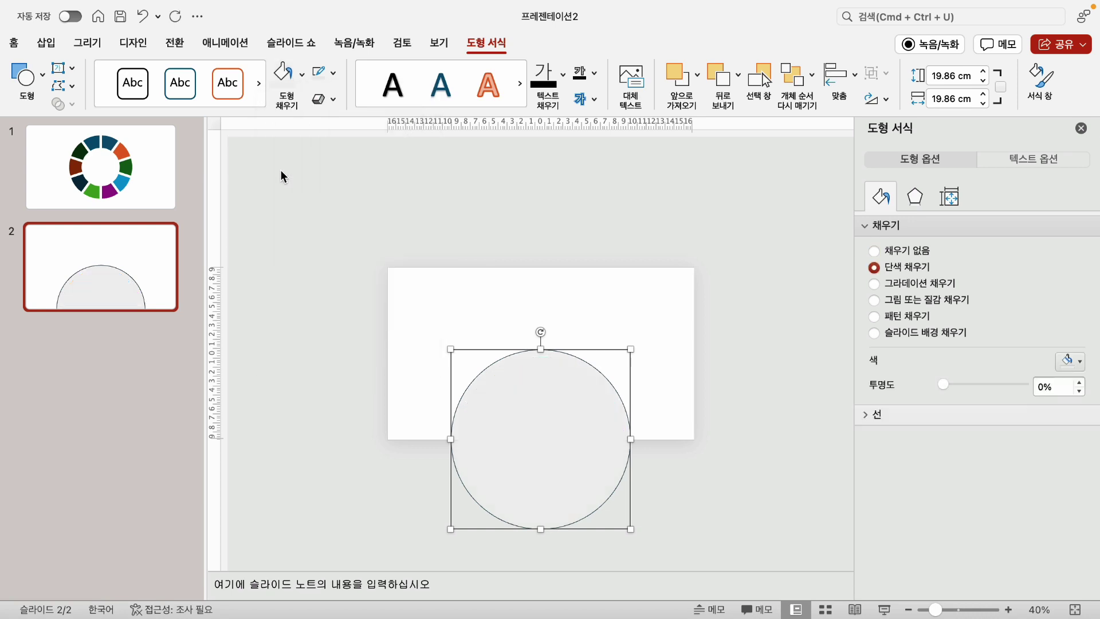
Remove the large grey circle's outline and send it to the back, behind the gauge segments and needle
left_click(334, 73)
left_click(335, 101)
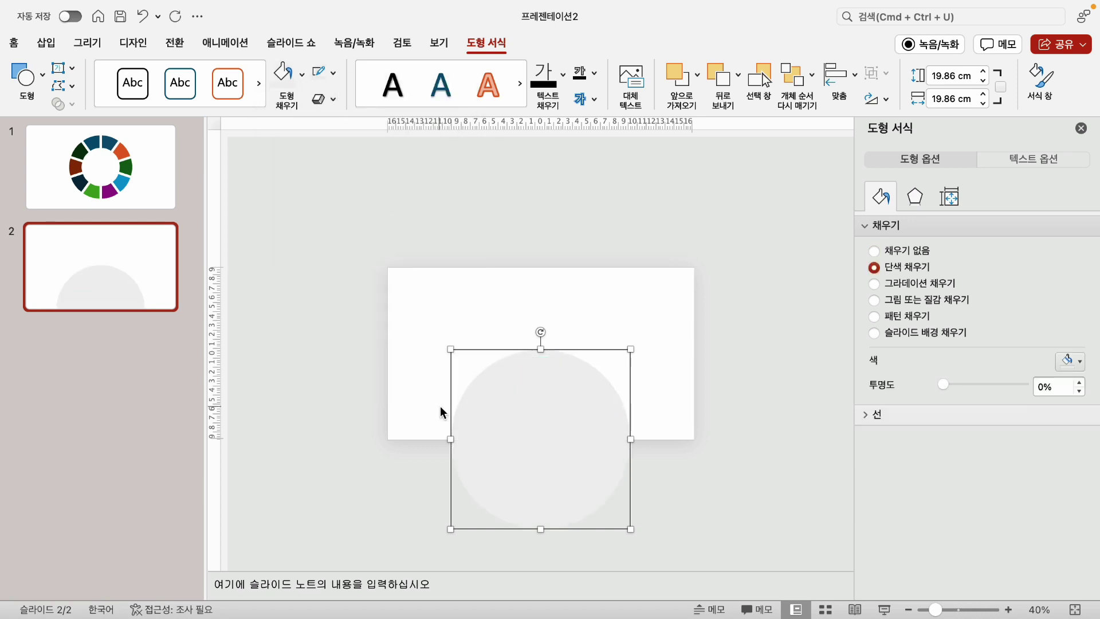
right_click(567, 412)
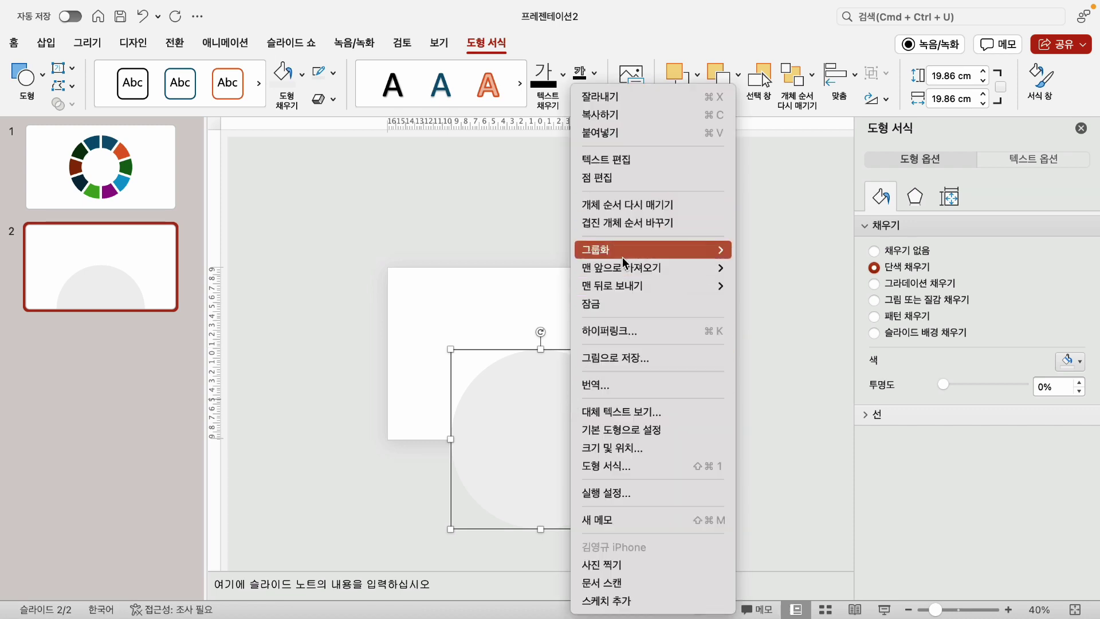
left_click(799, 283)
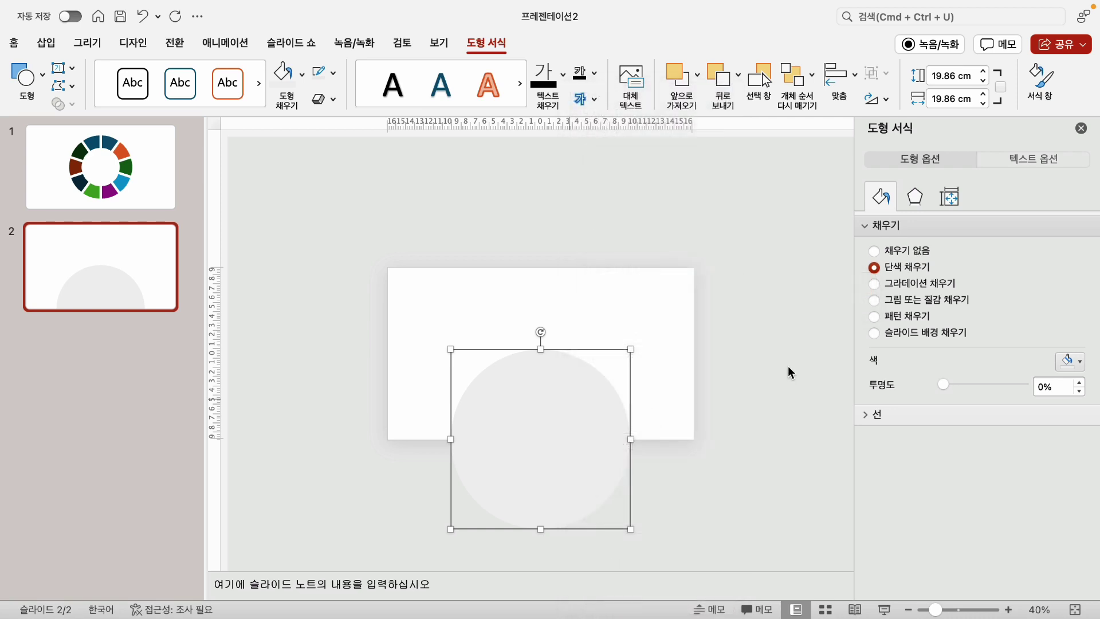
left_click(776, 383)
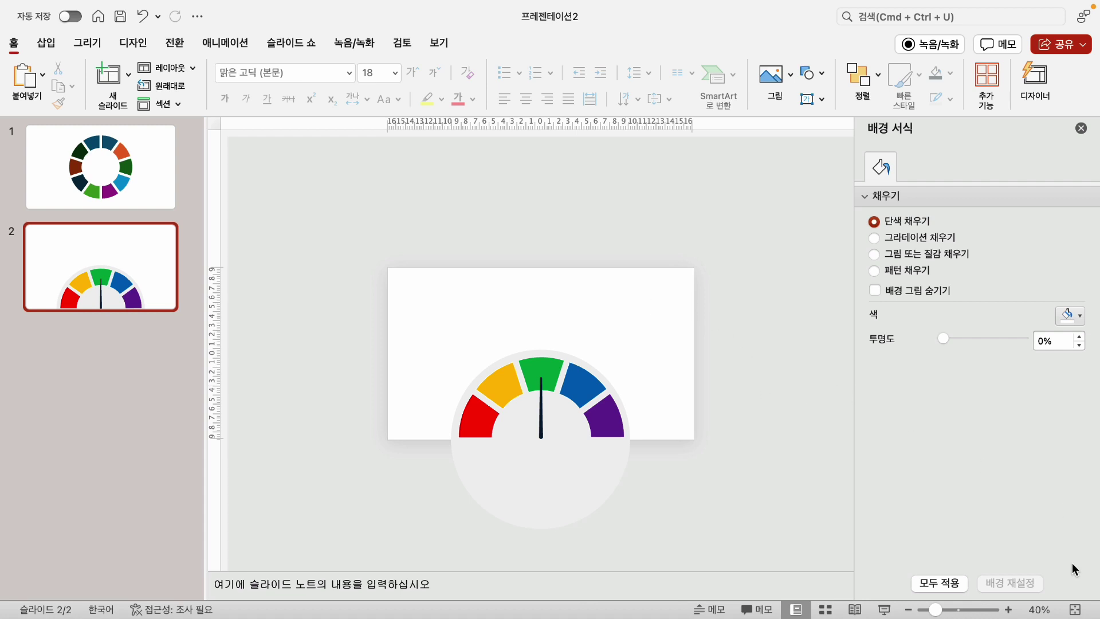
Insert a text box containing 1 on the empty slide area above the red segment
left_click(1075, 609)
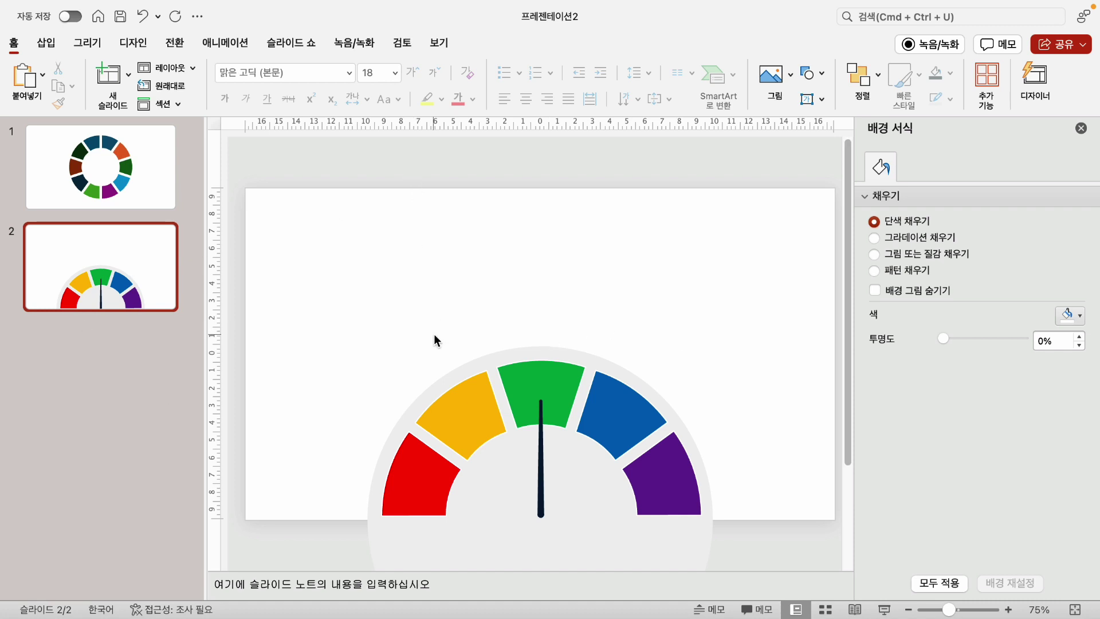
left_click(50, 42)
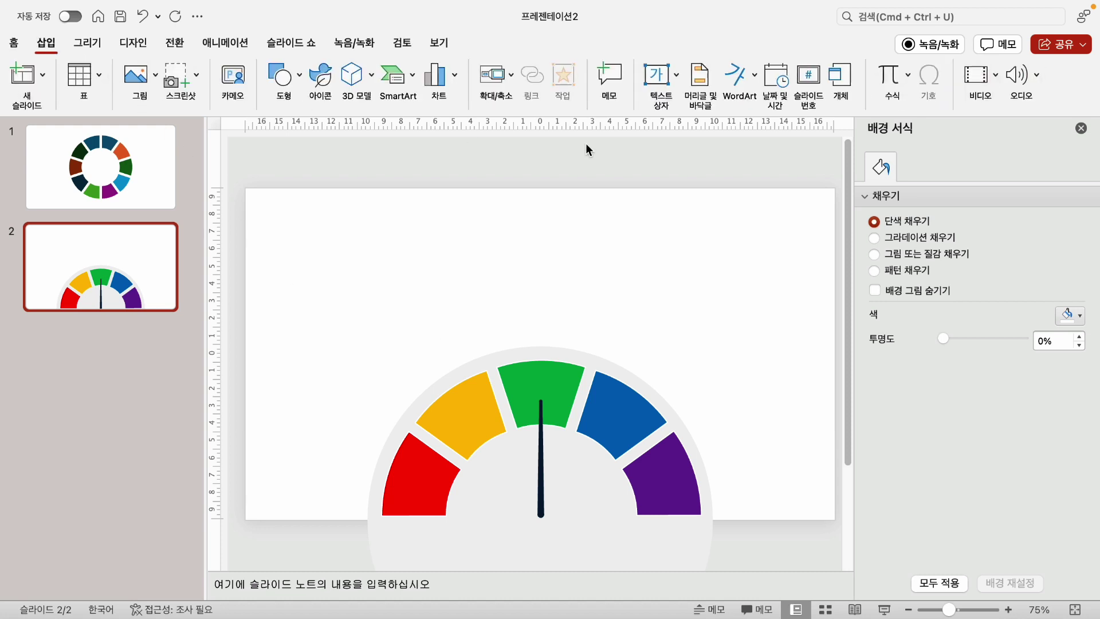
left_click(658, 79)
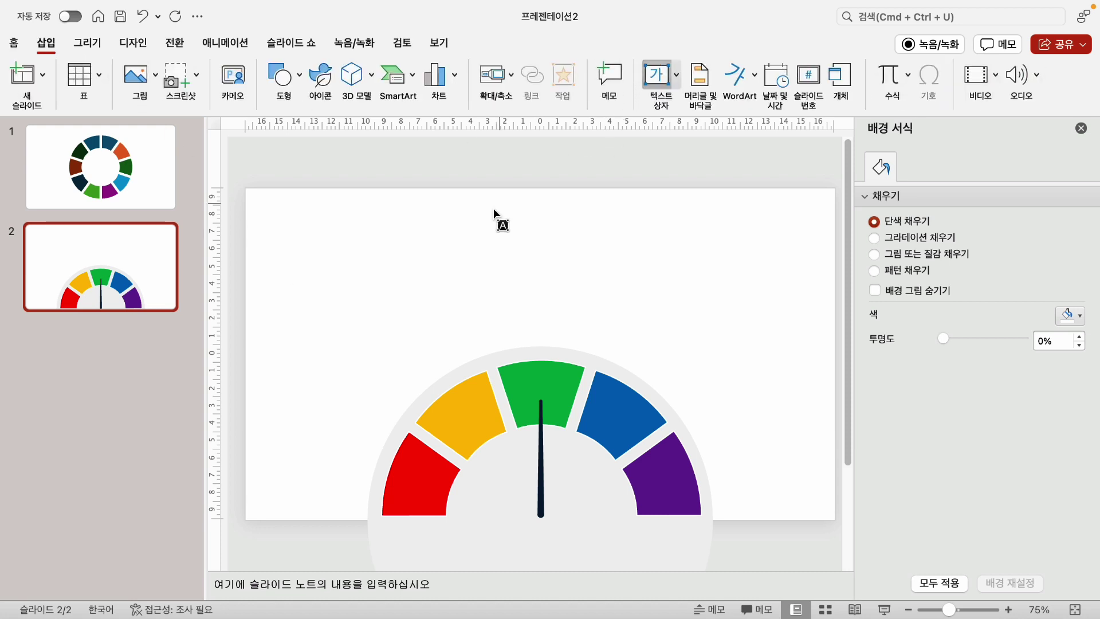
left_click(365, 322)
type("1")
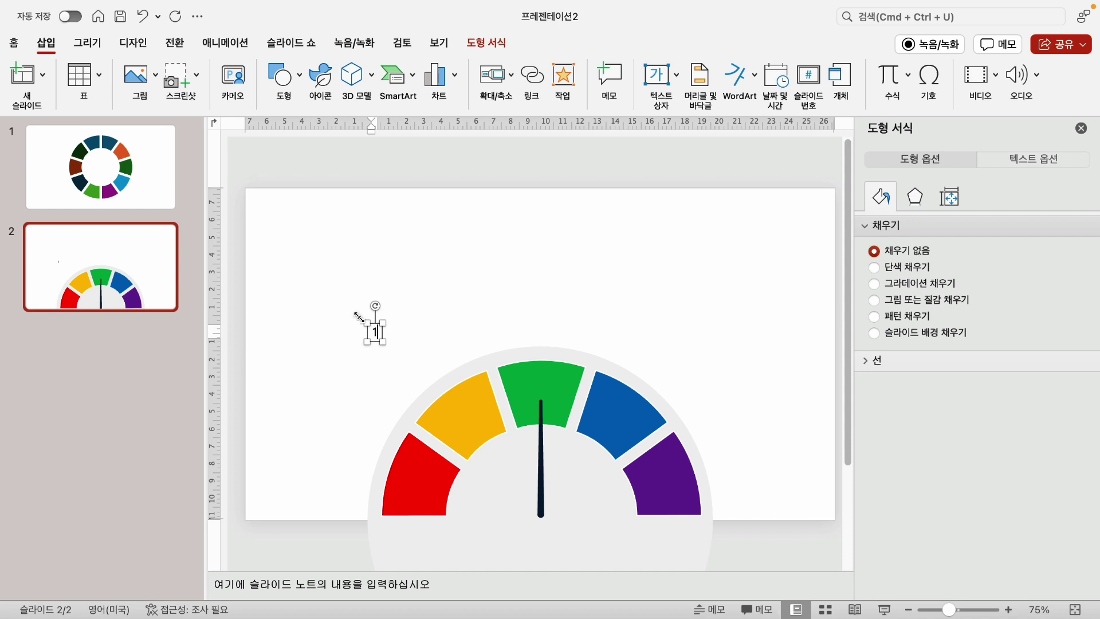
left_click(367, 327)
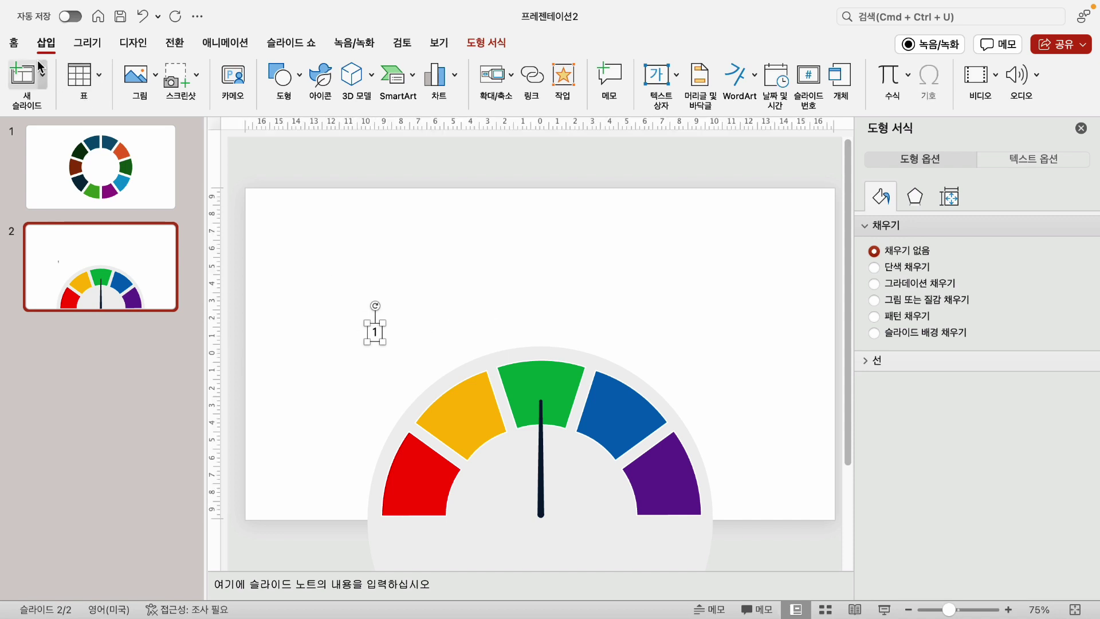
Increase the font size of the number 1 to 48
left_click(19, 39)
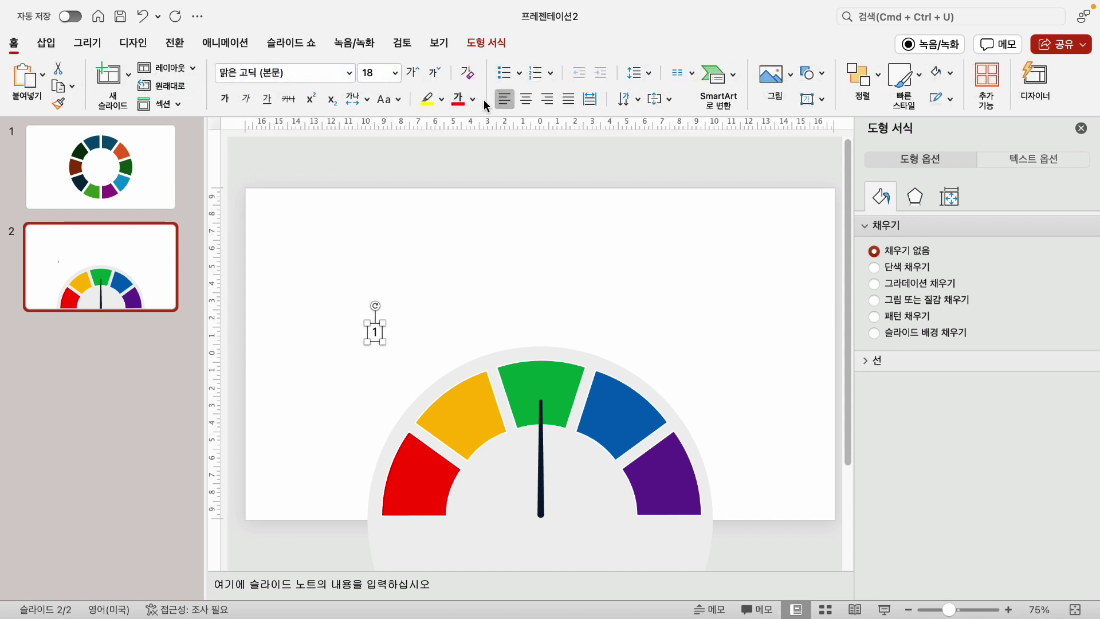
left_click(417, 70)
left_click(417, 70)
left_click(417, 70)
left_click(417, 70)
left_click(417, 70)
left_click(417, 69)
left_click(417, 70)
left_click(418, 73)
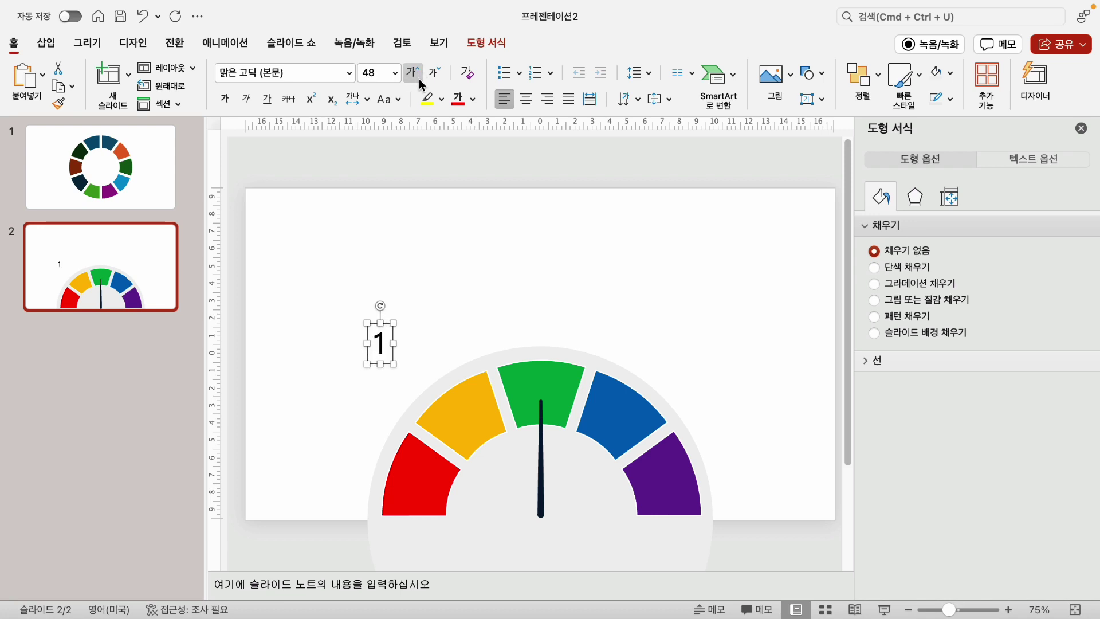
Colour the number 1 white and move it onto the red segment
left_click(473, 99)
left_click(462, 143)
left_click_drag(394, 344, 428, 476)
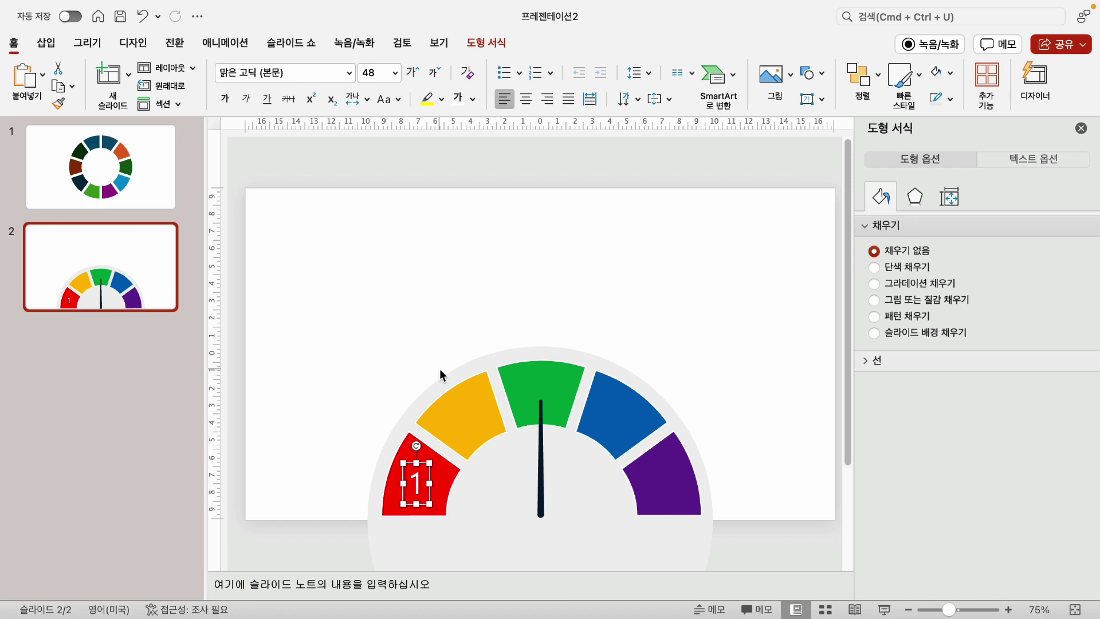
Duplicate the white number onto the yellow, green, blue and purple segments and change the copies to 2, 3, 4 and 5
left_click_drag(434, 476, 452, 453)
key("super+z")
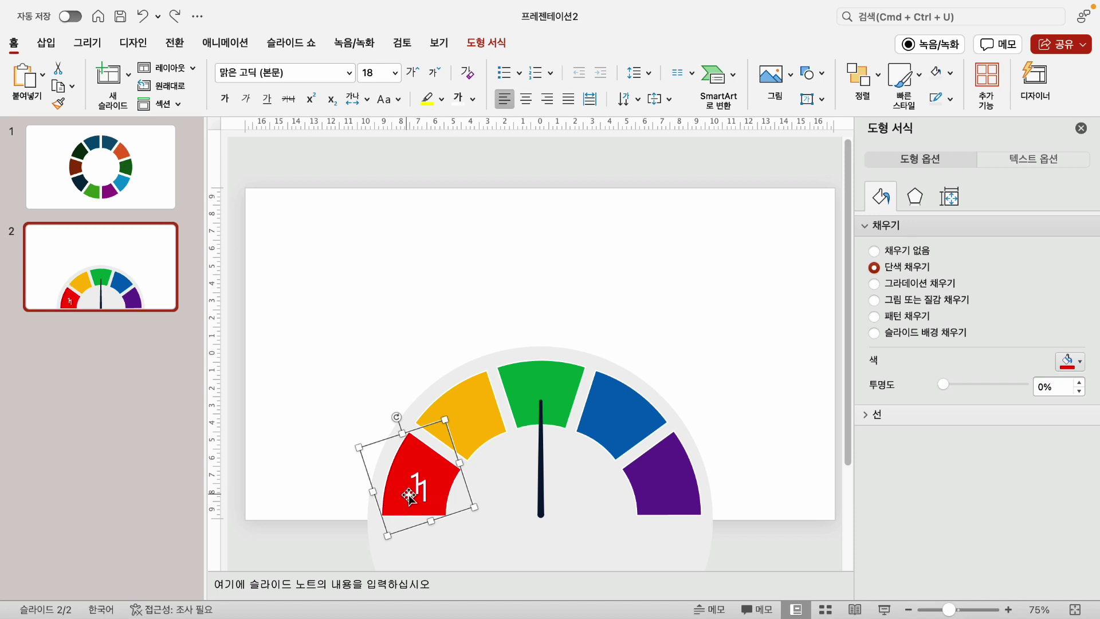
left_click(425, 491)
left_click(464, 420)
double_click(464, 414)
type("2")
double_click(542, 381)
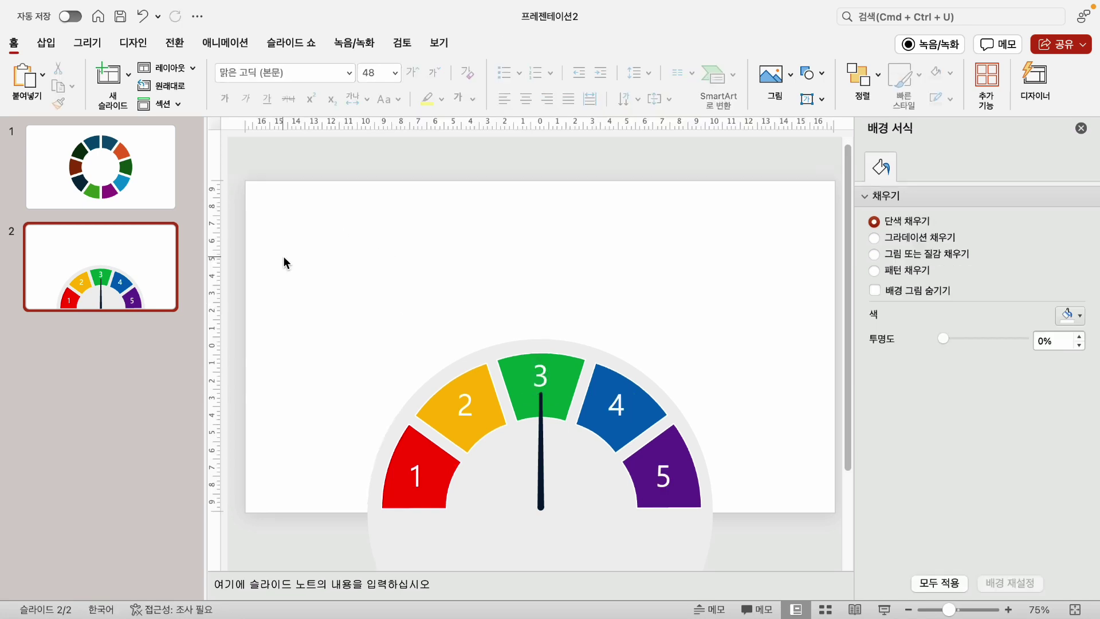
Insert a circle about 1.98 cm across on the empty slide area above the gauge
left_click(48, 43)
left_click(294, 84)
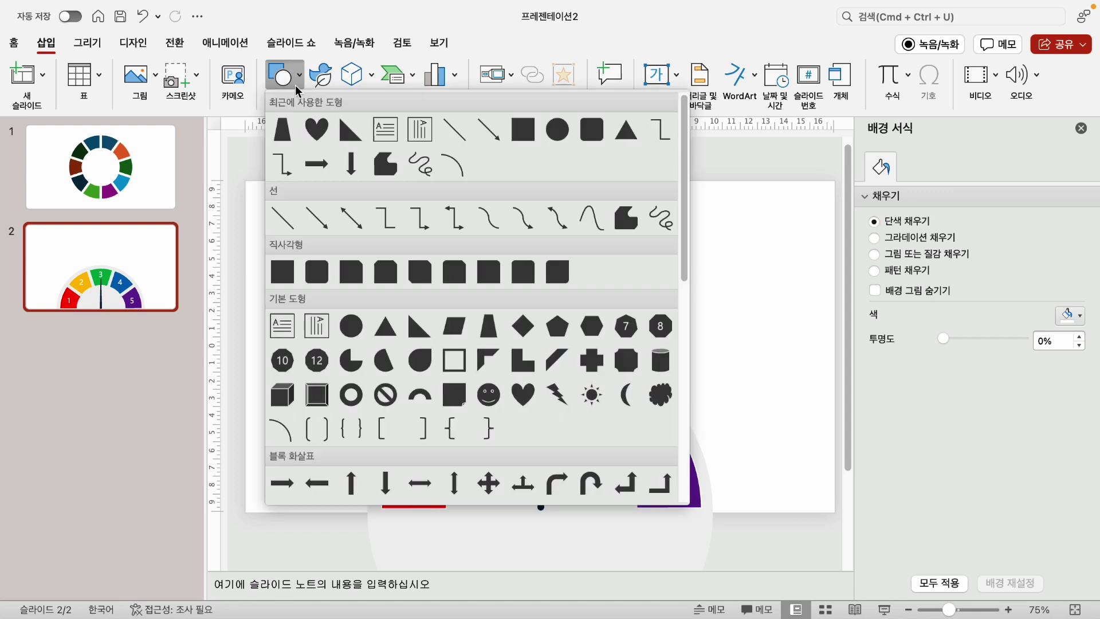
left_click(351, 325)
left_click_drag(339, 291, 373, 318)
left_click_drag(455, 312, 455, 312)
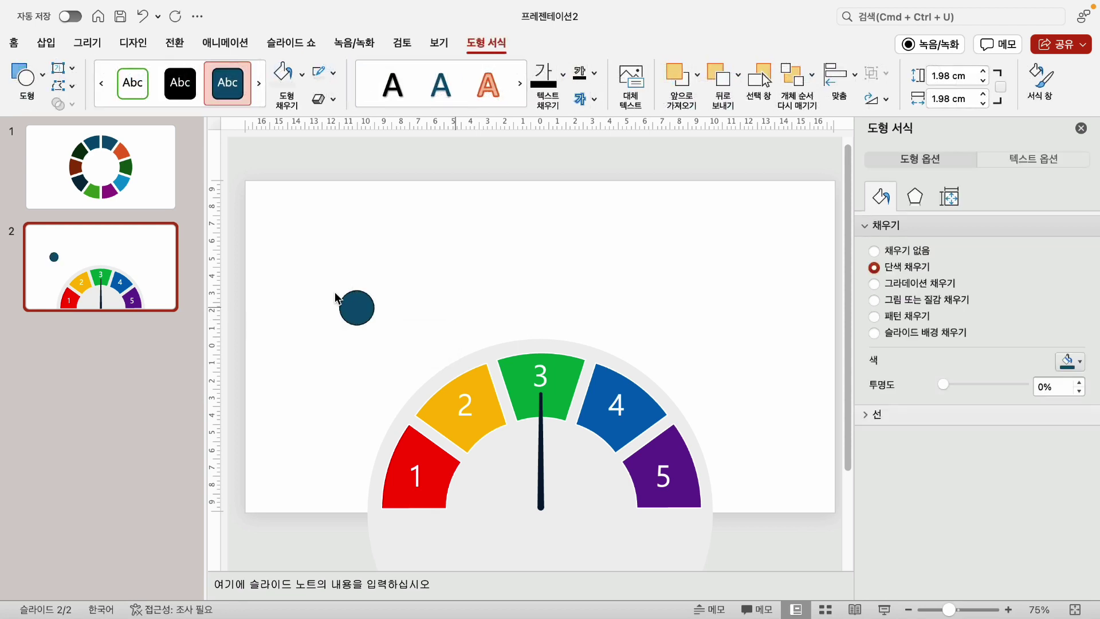
left_click(435, 269)
Fill the small circle with white and give it a light-grey outline
left_click(358, 308)
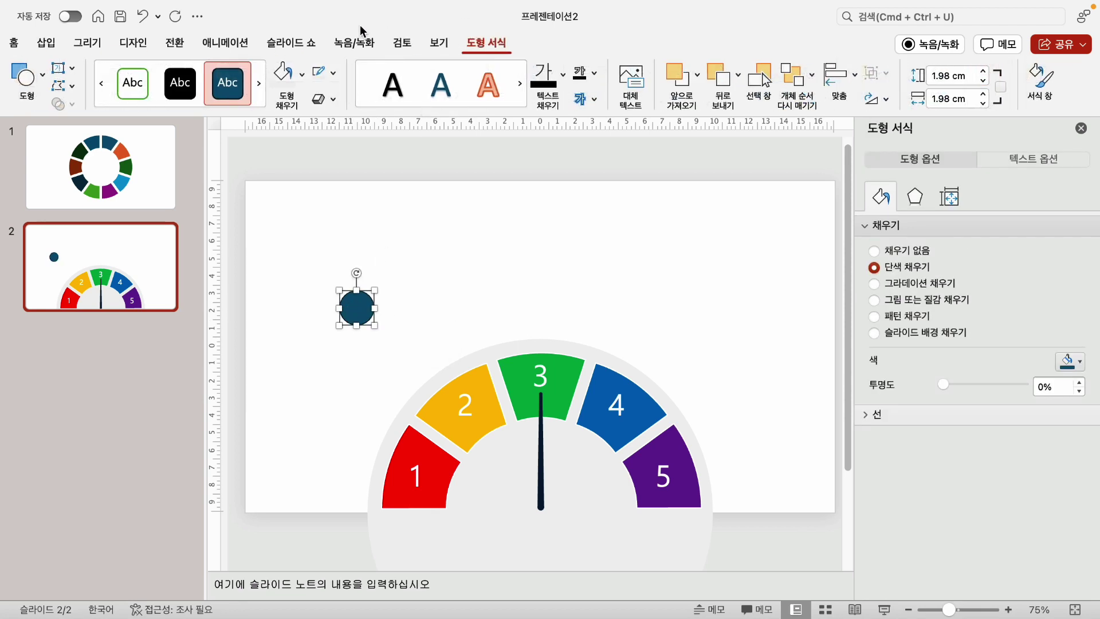
left_click(301, 73)
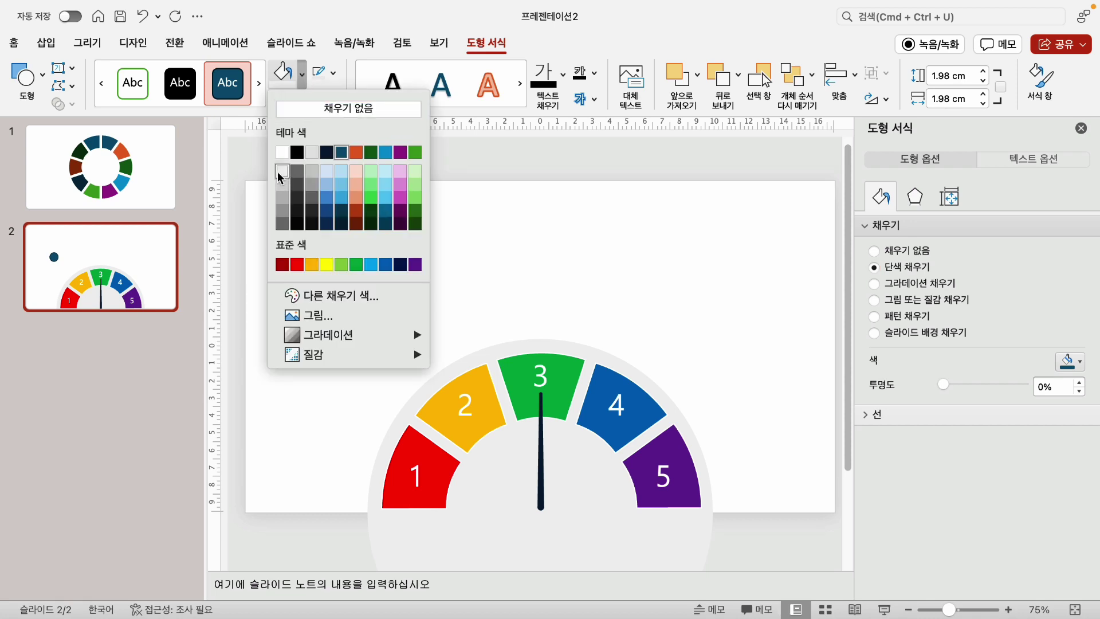
left_click(282, 153)
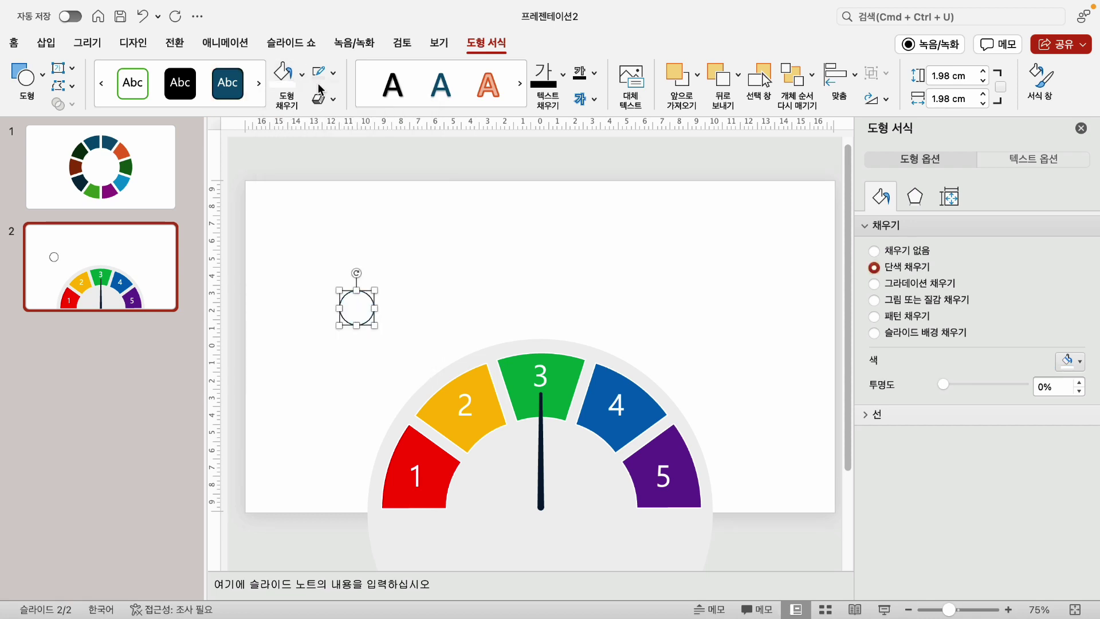
left_click(334, 74)
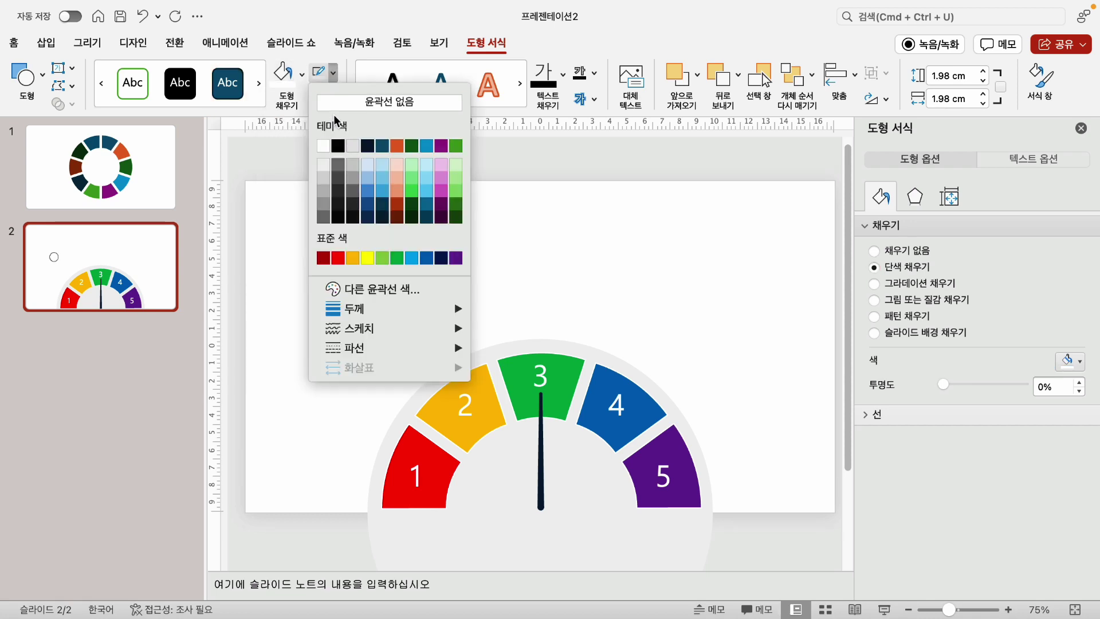
left_click(324, 176)
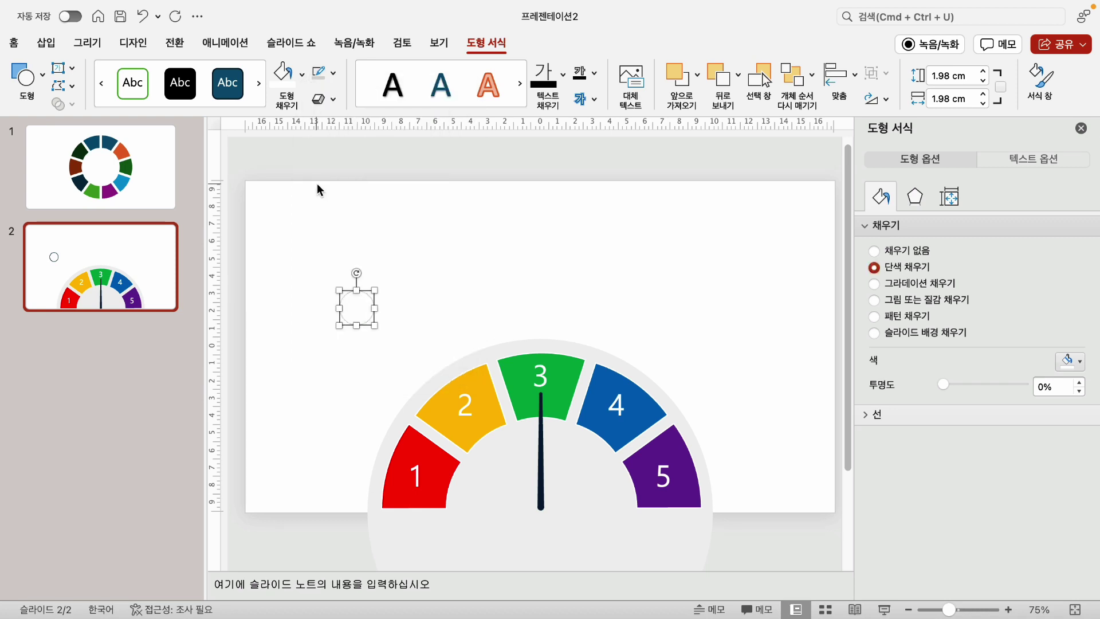
Set the small circle's outline weight to ¼ pt and place it, with four copies, along the outer rim beside each segment
left_click(334, 74)
mouse_move(379, 307)
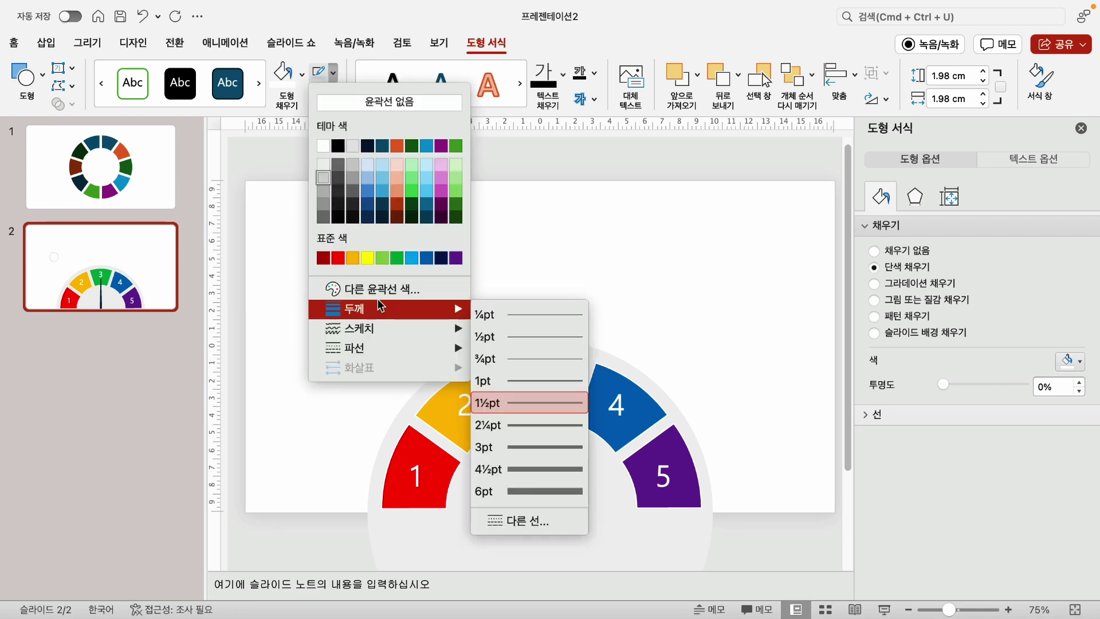
left_click(485, 314)
left_click(407, 302)
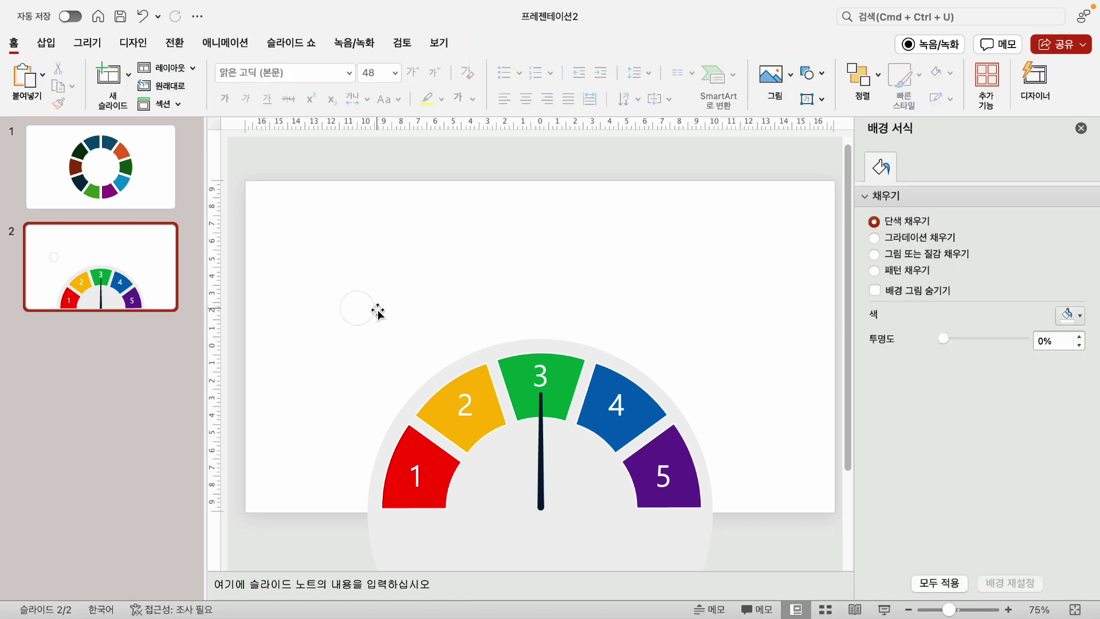
left_click_drag(353, 308, 375, 466)
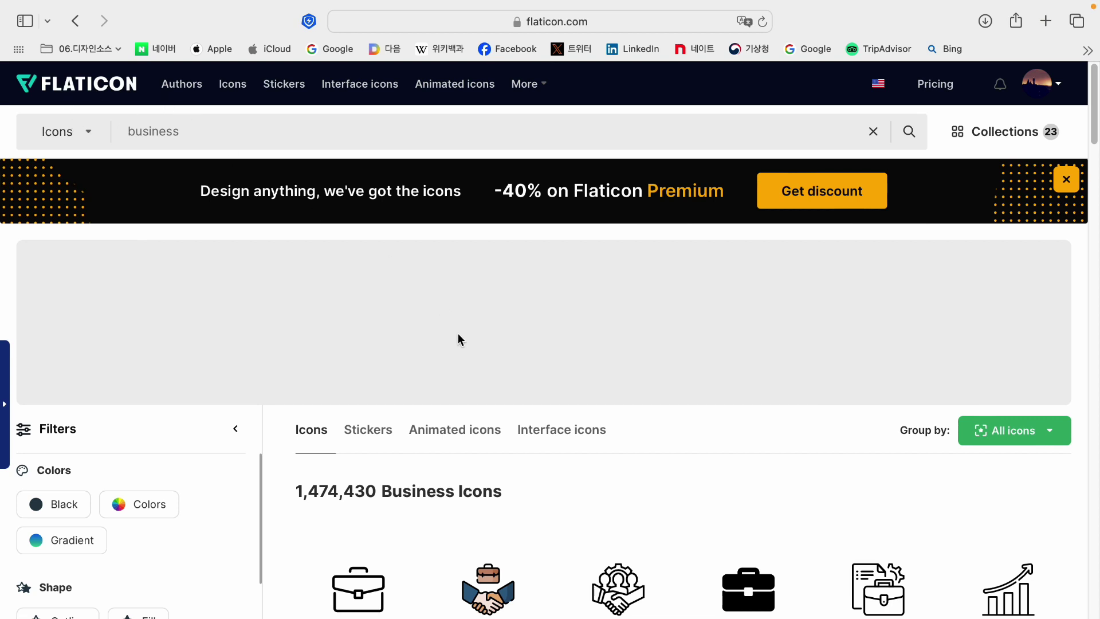
Switch to Flaticon, look through the business icons and download the Portfolio icon
scroll(458, 338, "down", 3)
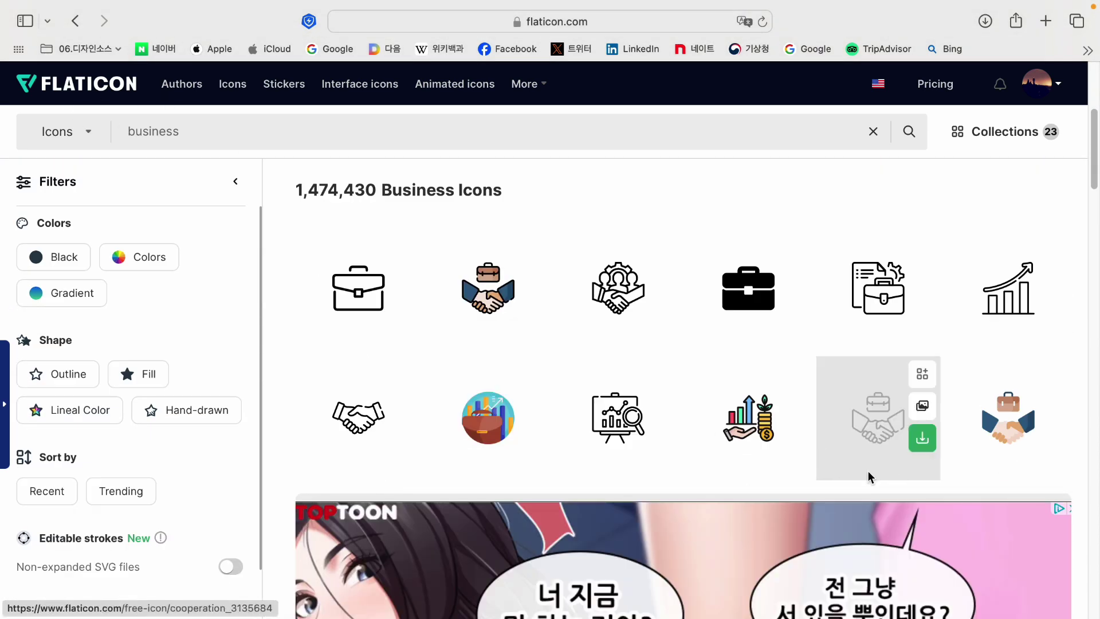
scroll(737, 441, "up", 5)
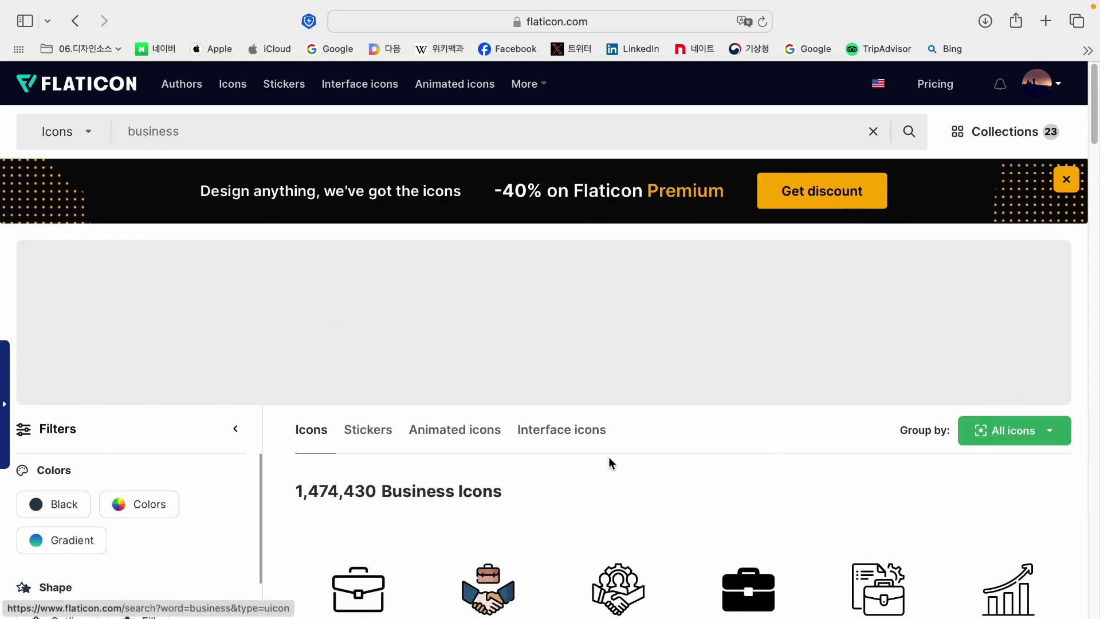
scroll(610, 456, "down", 1)
scroll(731, 458, "down", 2)
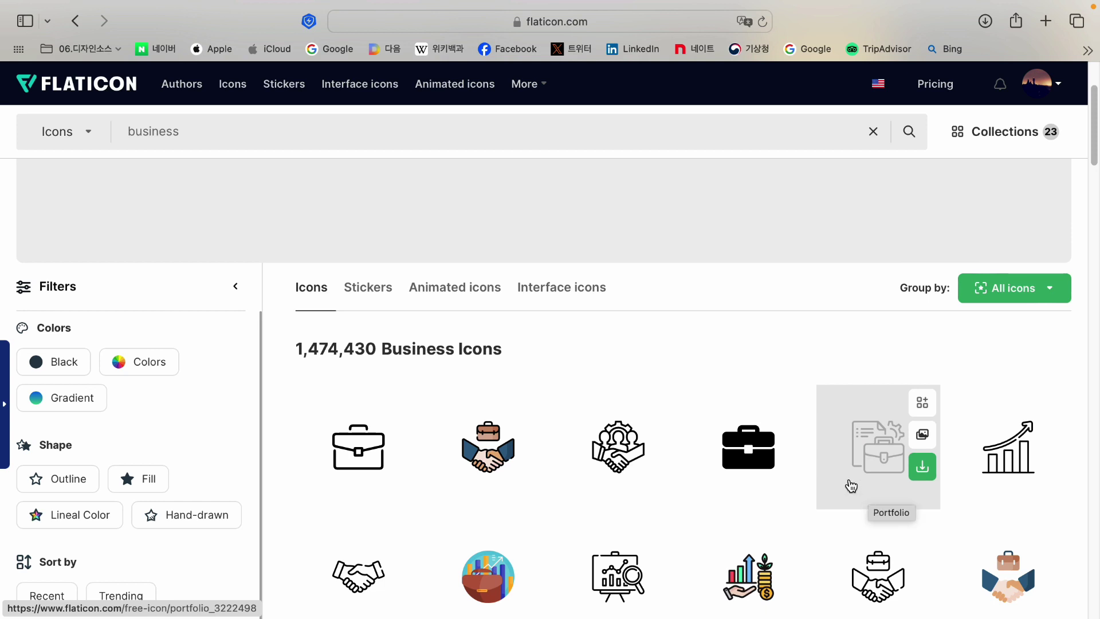
scroll(756, 452, "down", 1)
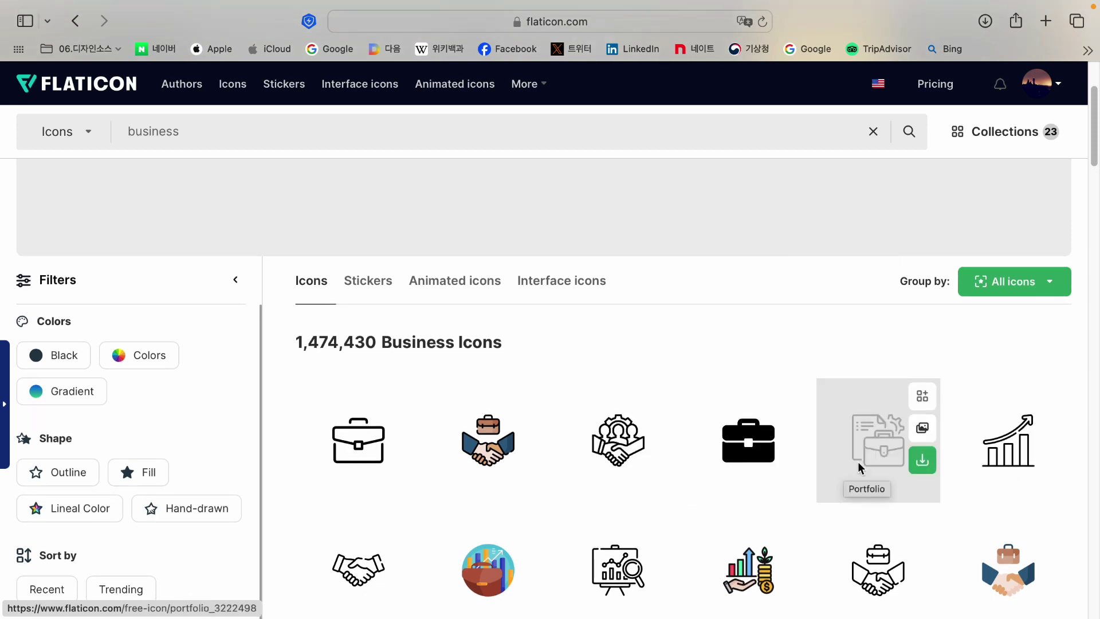
left_click(923, 465)
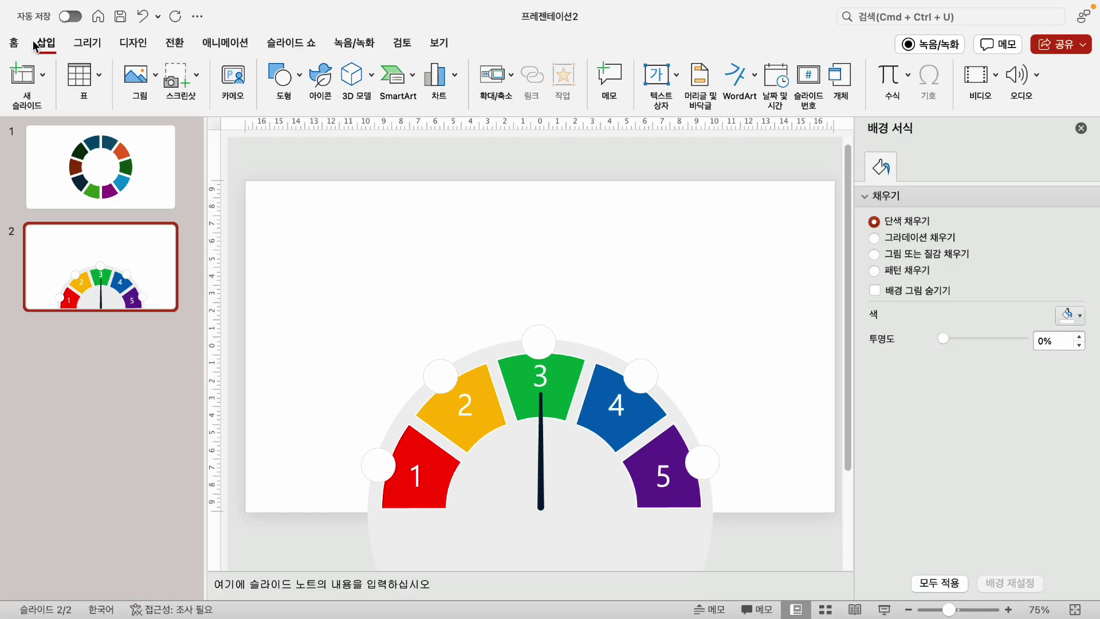
Back in the presentation, insert growth.png, team.png, portfolio.png, networking.png and blockchain.png together from the 촬영자료 folder
left_click(151, 71)
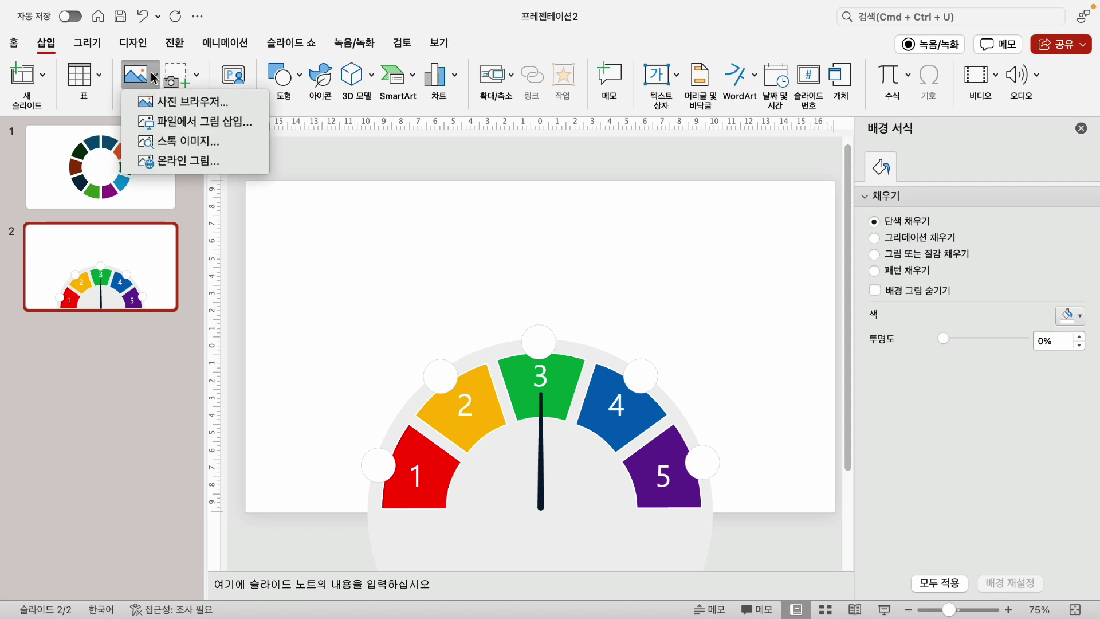
left_click(231, 122)
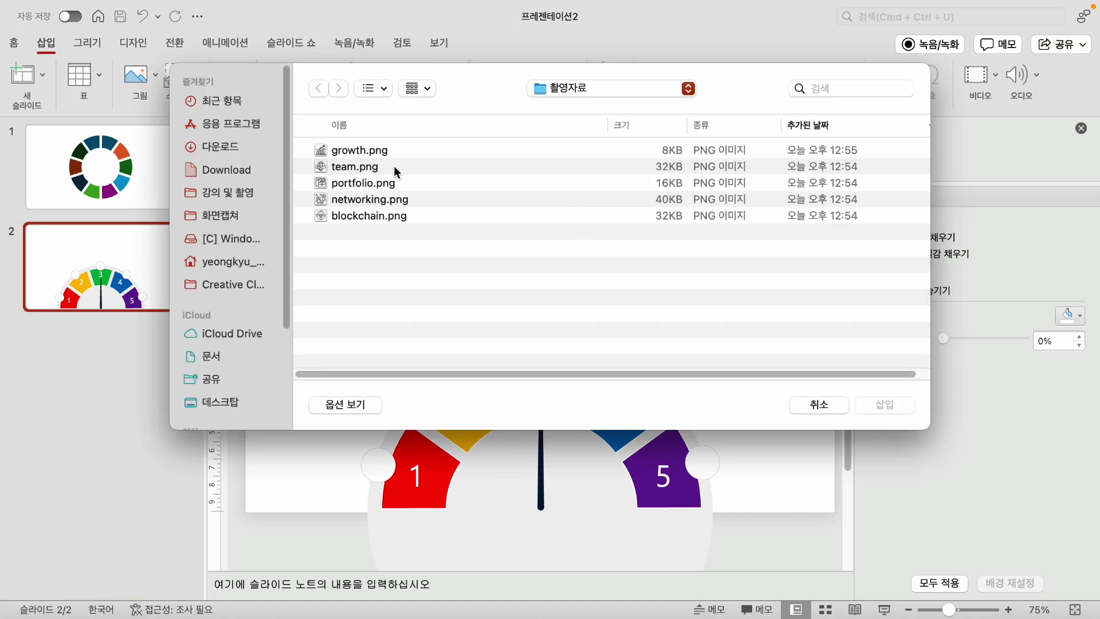
left_click(305, 148)
left_click_drag(305, 150, 421, 255)
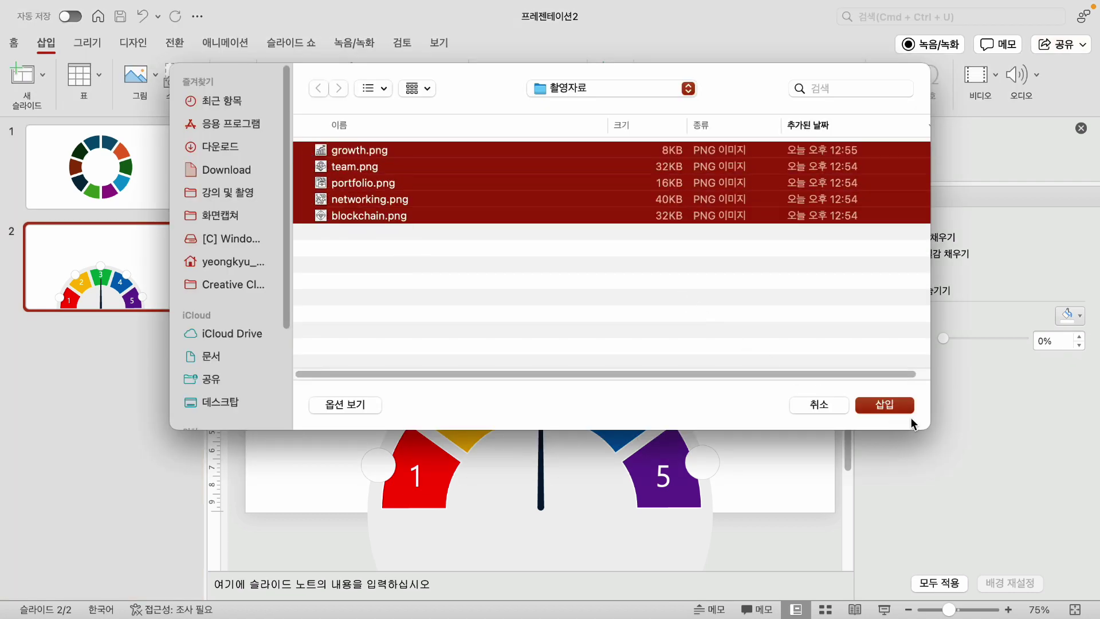
left_click(889, 405)
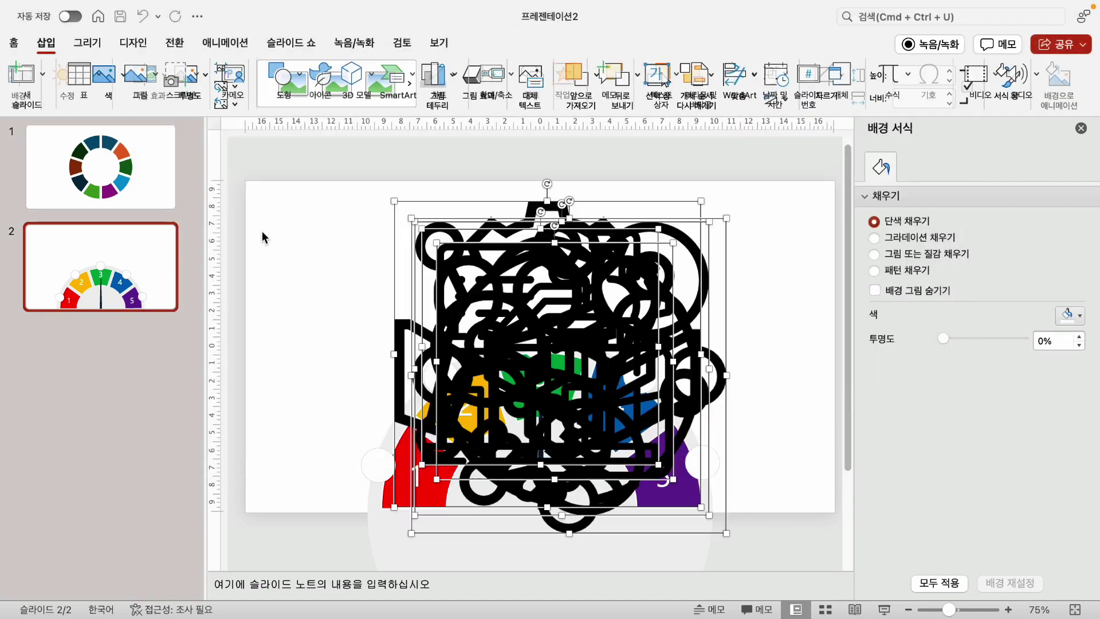
Move the five inserted icons together and shrink them proportionally to roughly the size of the white circles
left_click_drag(557, 263, 608, 226)
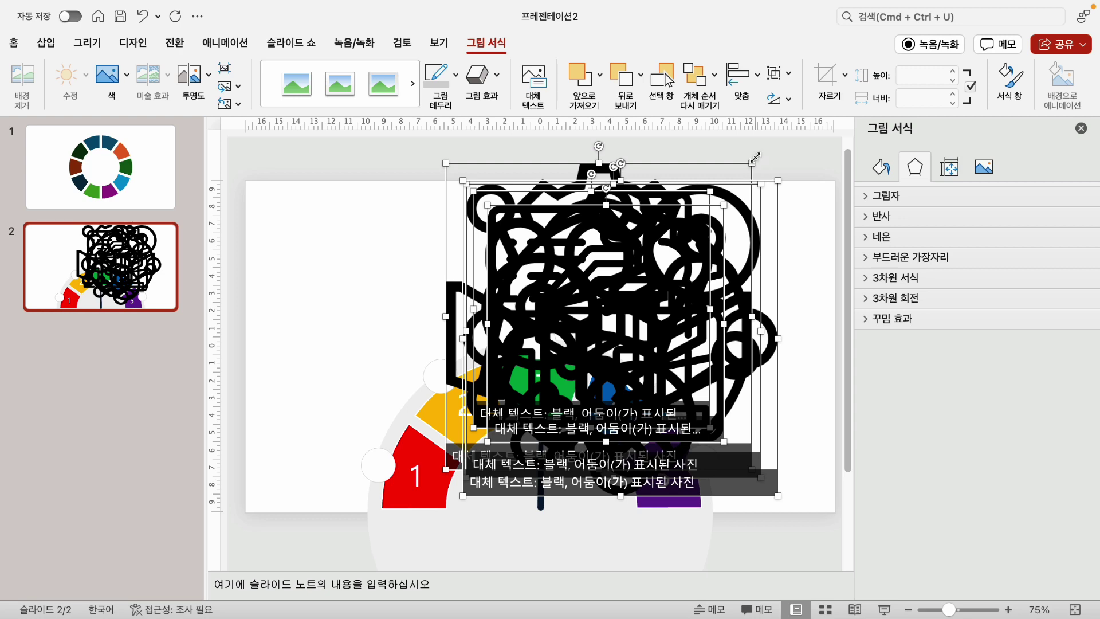
left_click_drag(751, 162, 489, 457)
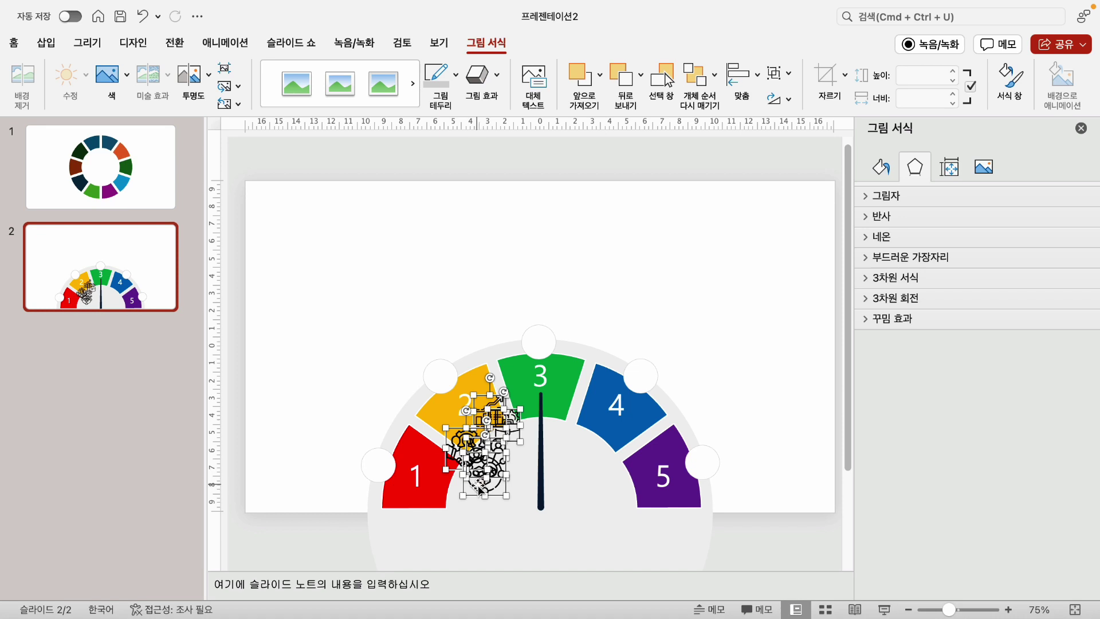
Place the blockchain icon in the white circle beside segment 1 and the networking icon, resized to 1.37 cm, in the circle beside segment 2
left_click_drag(480, 487, 378, 471)
left_click(791, 356)
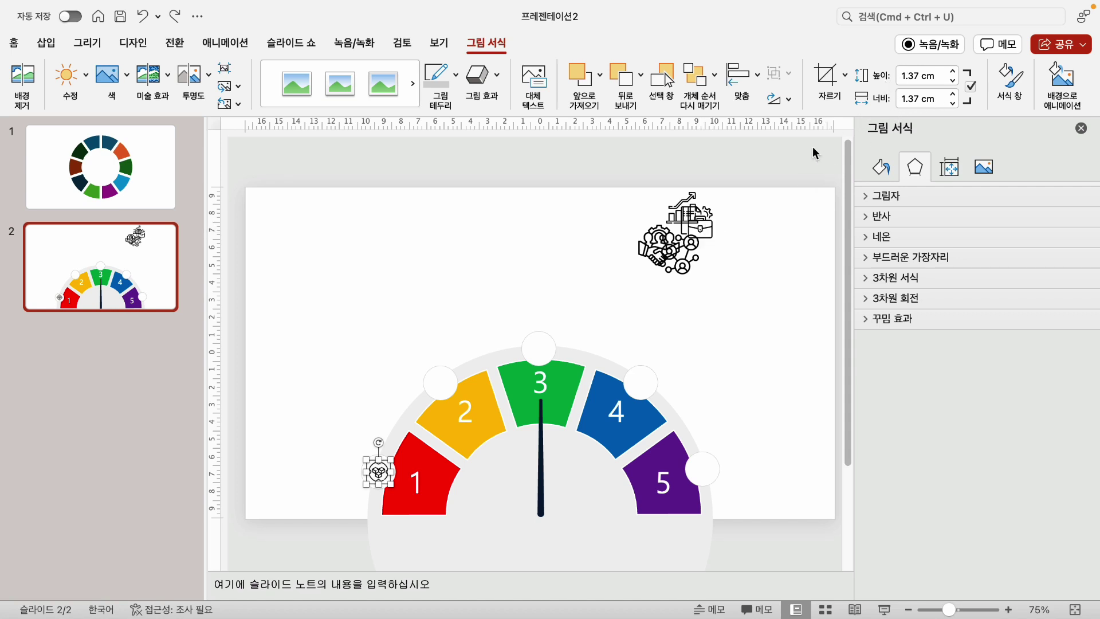
left_click(681, 263)
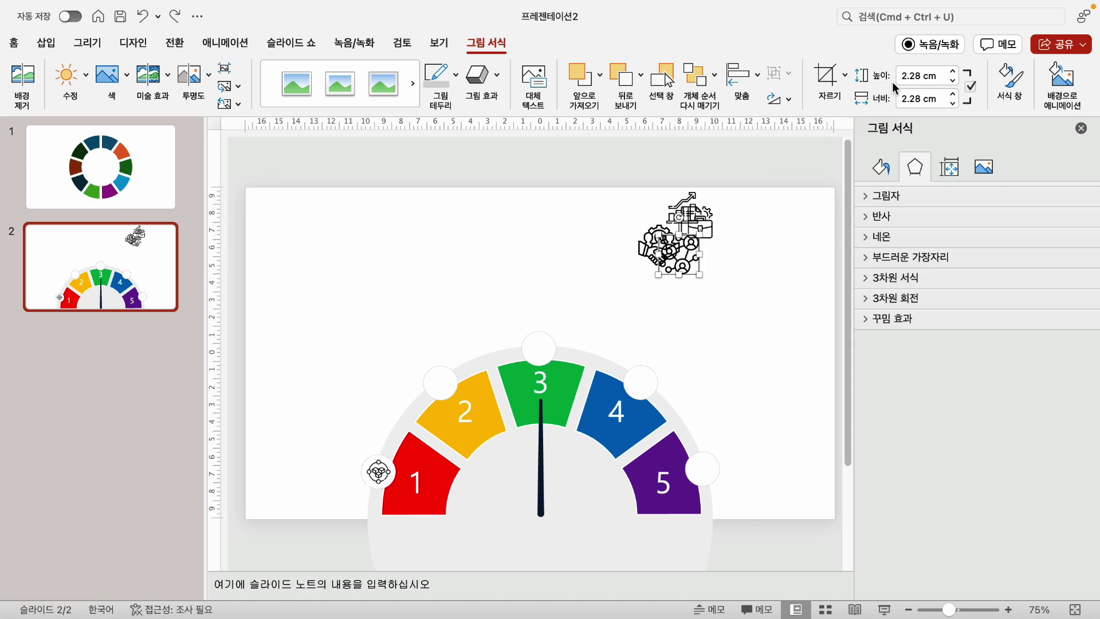
double_click(940, 76)
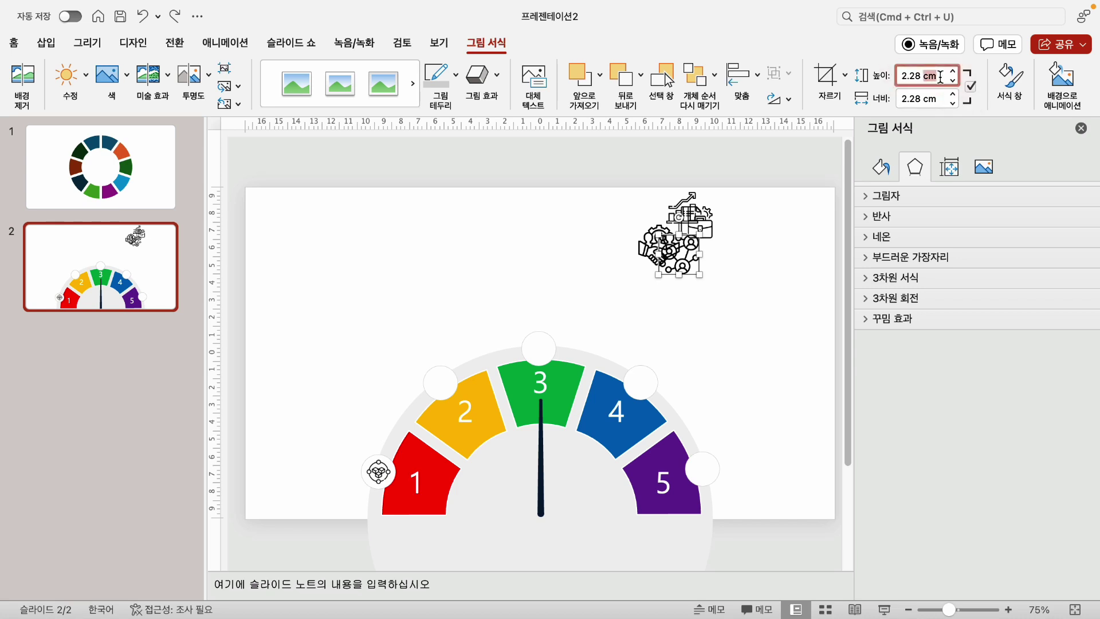
double_click(901, 80)
type("1.37cm")
key("Return")
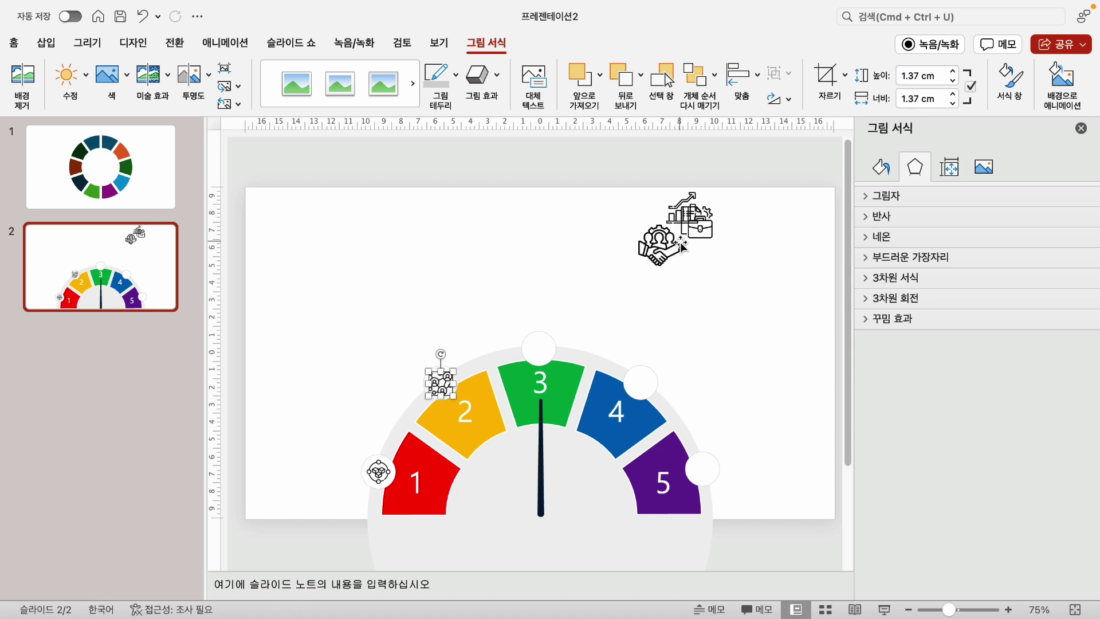
Shrink the team, portfolio and growth icons to fit and place them in the white circles beside segments 3, 4 and 5
left_click(662, 260)
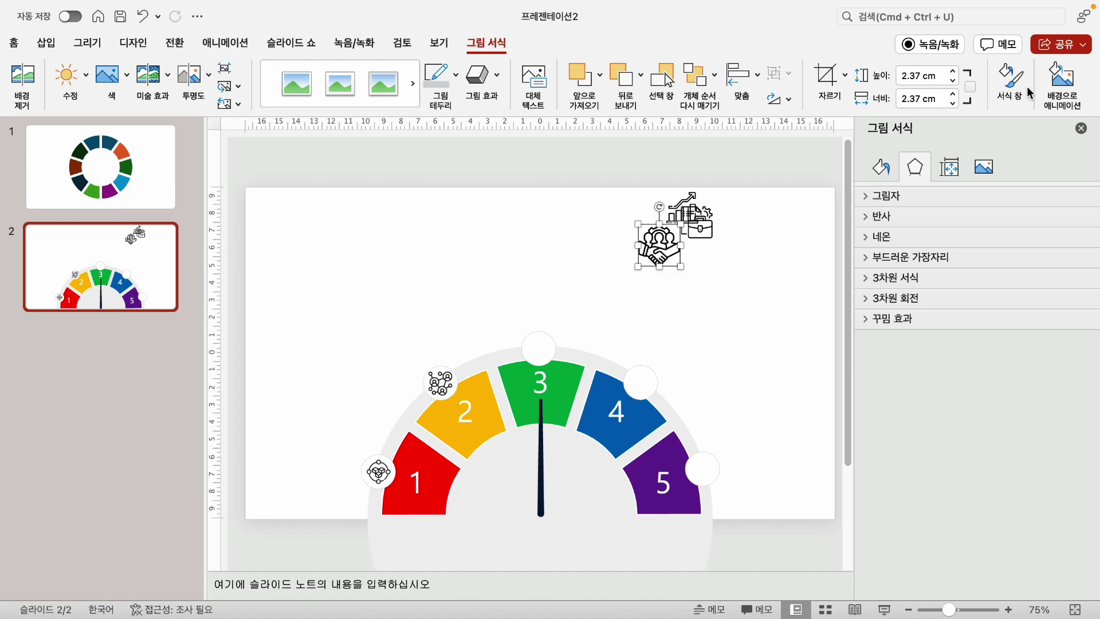
left_click(908, 80)
left_click(490, 204)
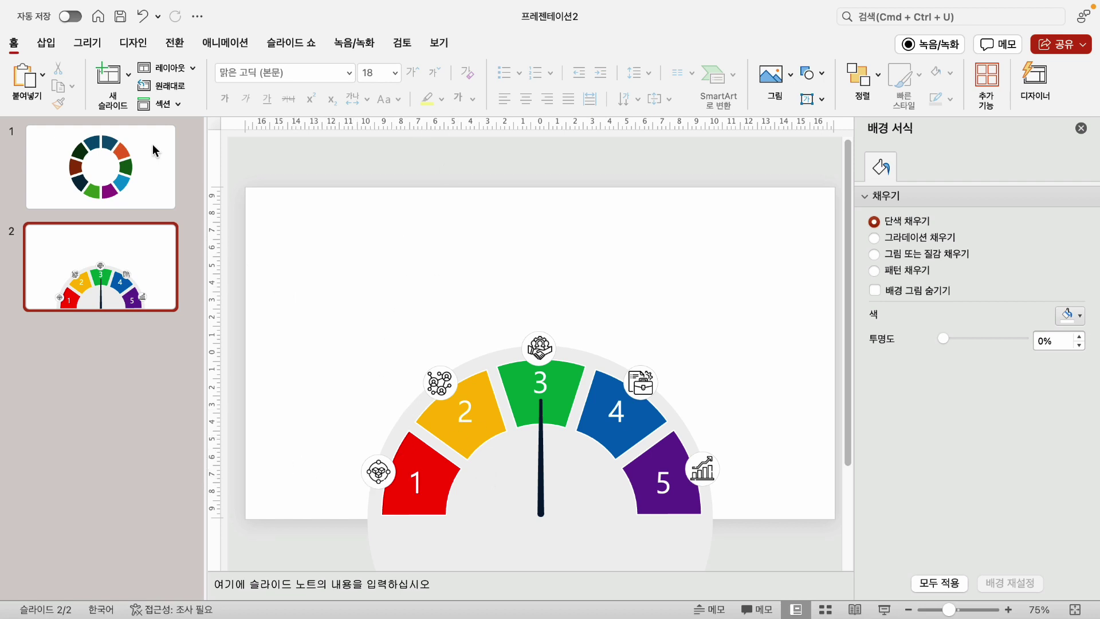
Insert a text box reading "Title 1" in the empty area above the gauge
left_click(46, 43)
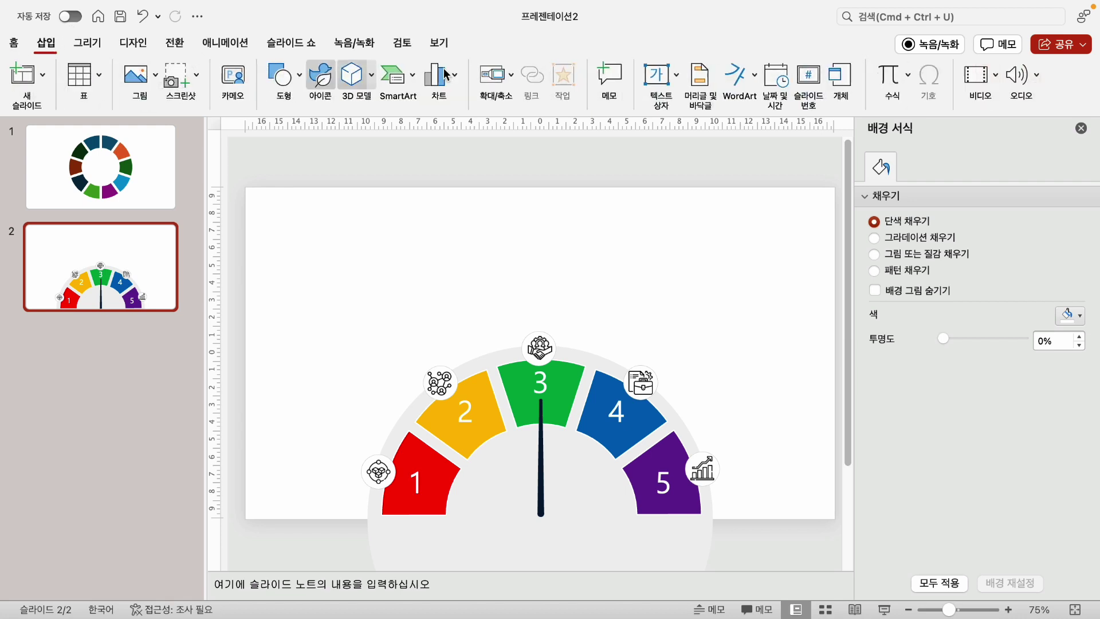
left_click(579, 279)
type("1")
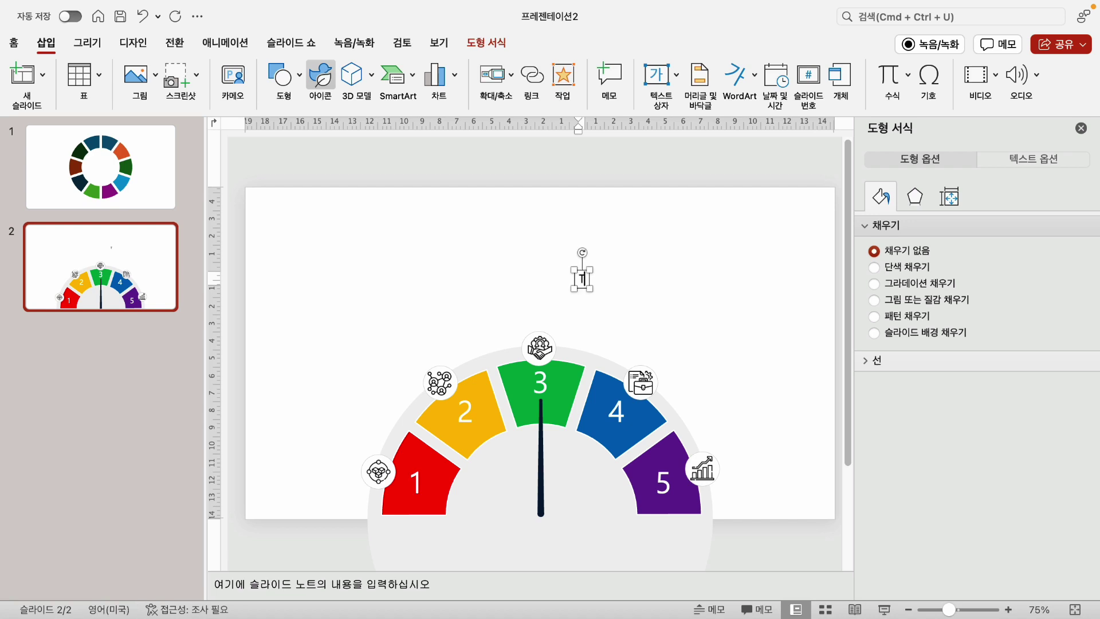
type("itle 1")
Format the "Title 1" text as 24 pt bold and move it to the upper left area of the slide
left_click(14, 43)
left_click(412, 72)
left_click(413, 72)
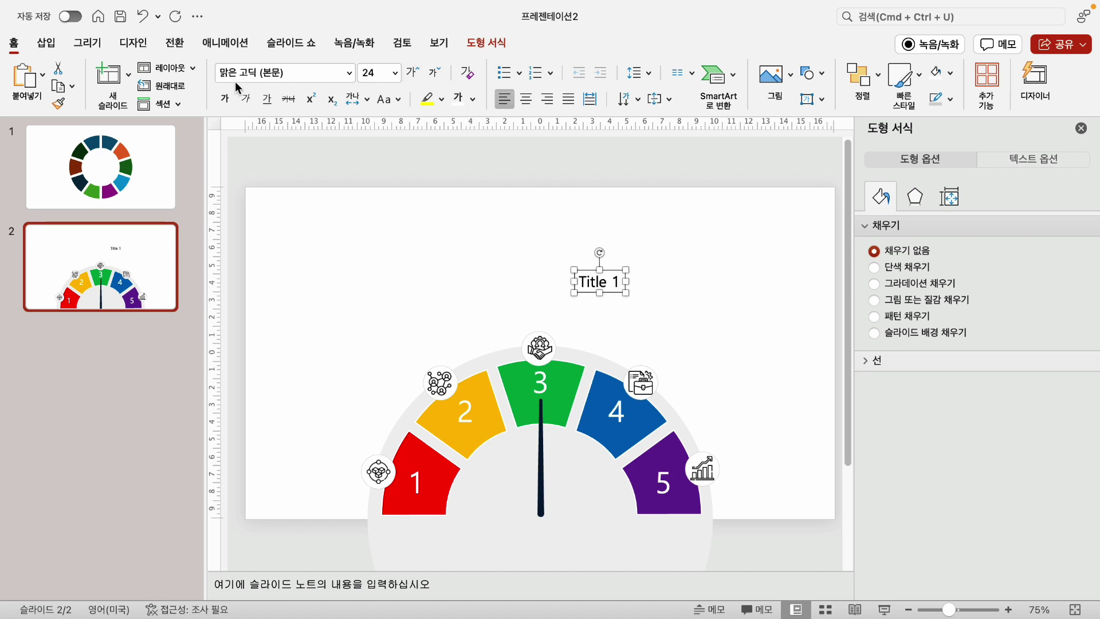
left_click(224, 99)
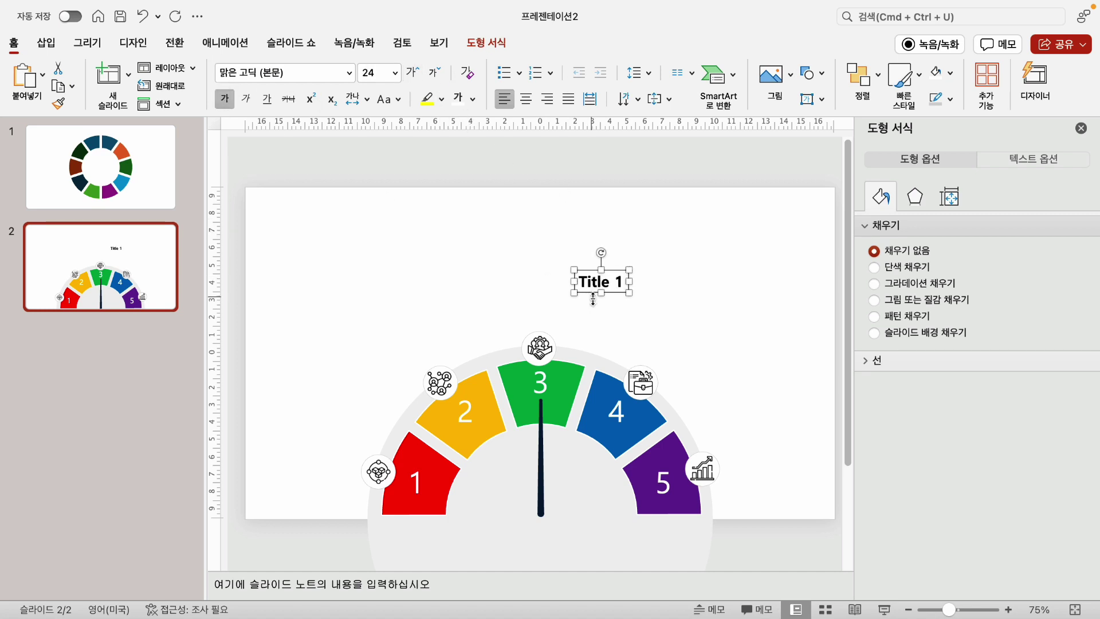
left_click_drag(587, 287, 326, 224)
left_click(504, 152)
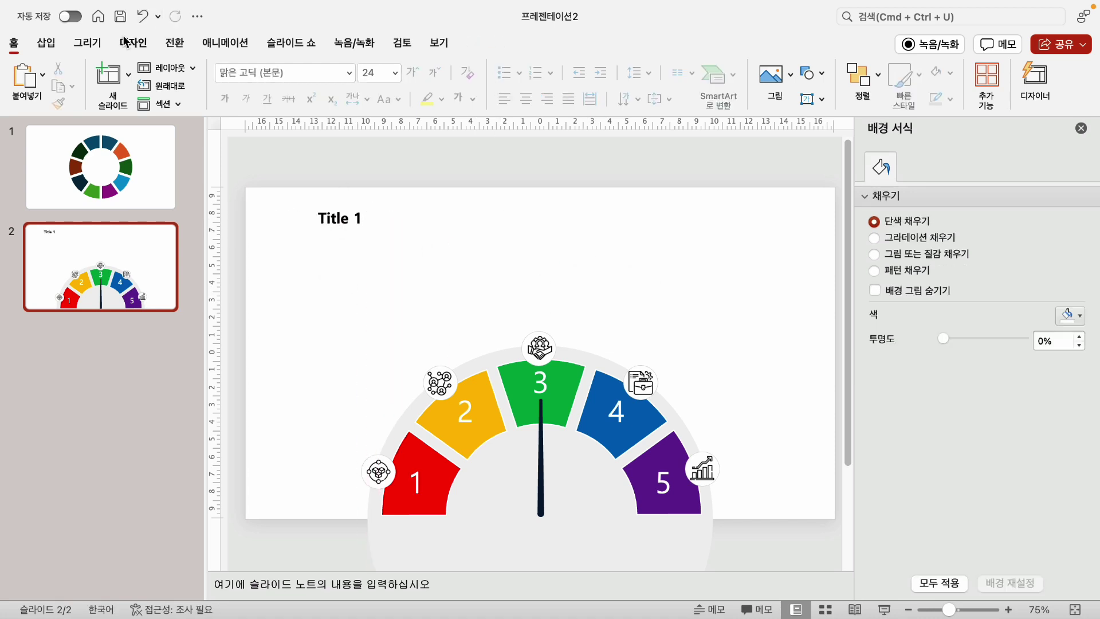
Draw a text box directly below "Title 1" and enter the description "내용을 입력합니다."
left_click(47, 44)
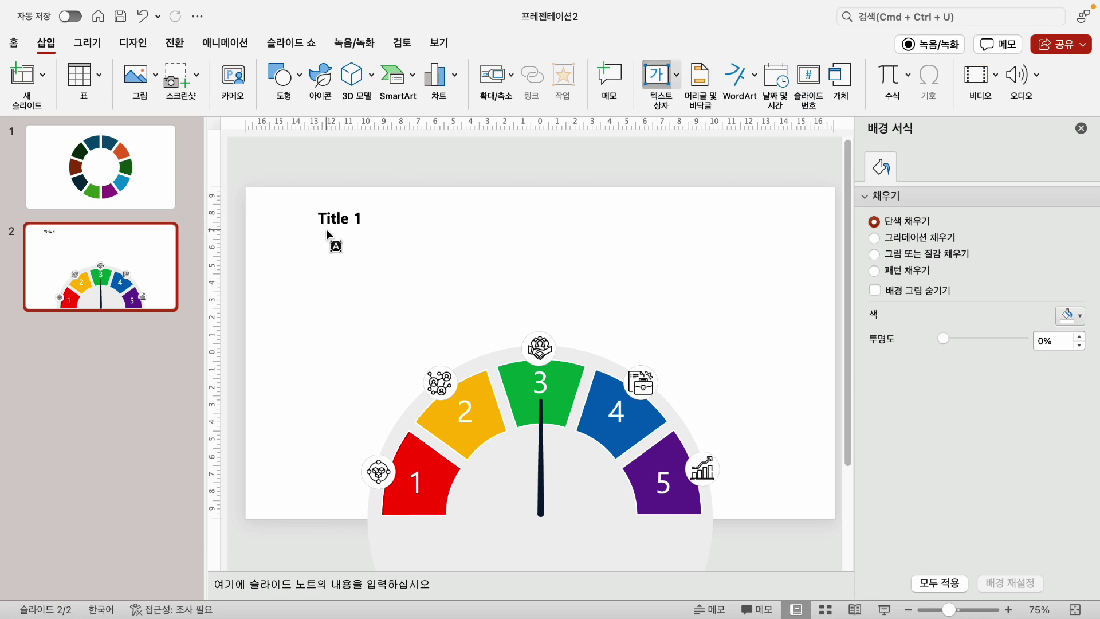
left_click_drag(321, 231, 411, 273)
type("s")
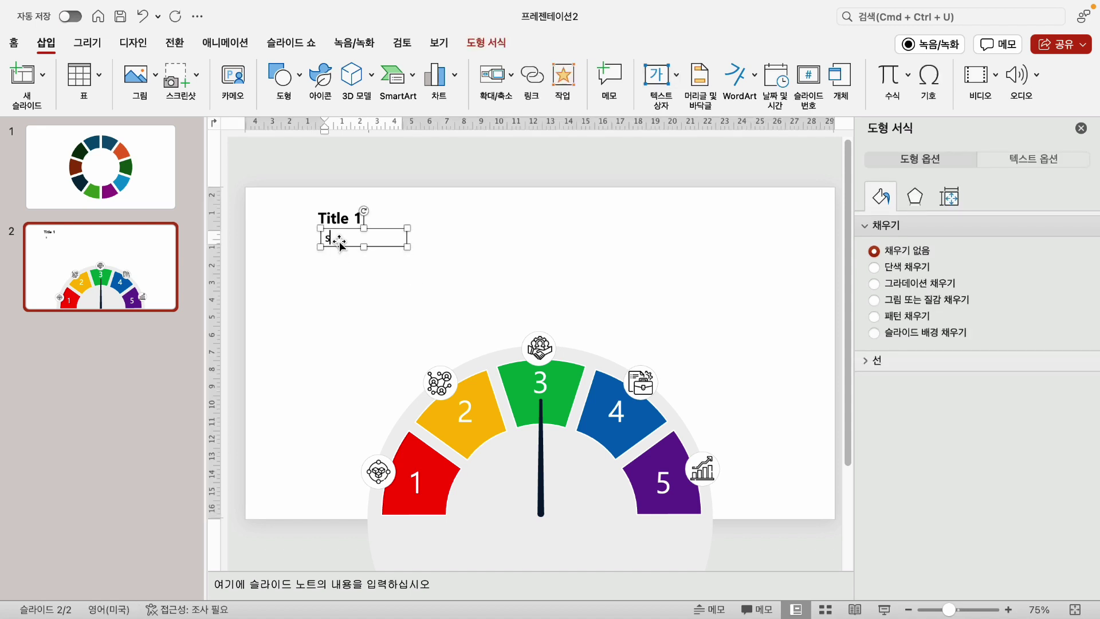
type("용을 입력합니")
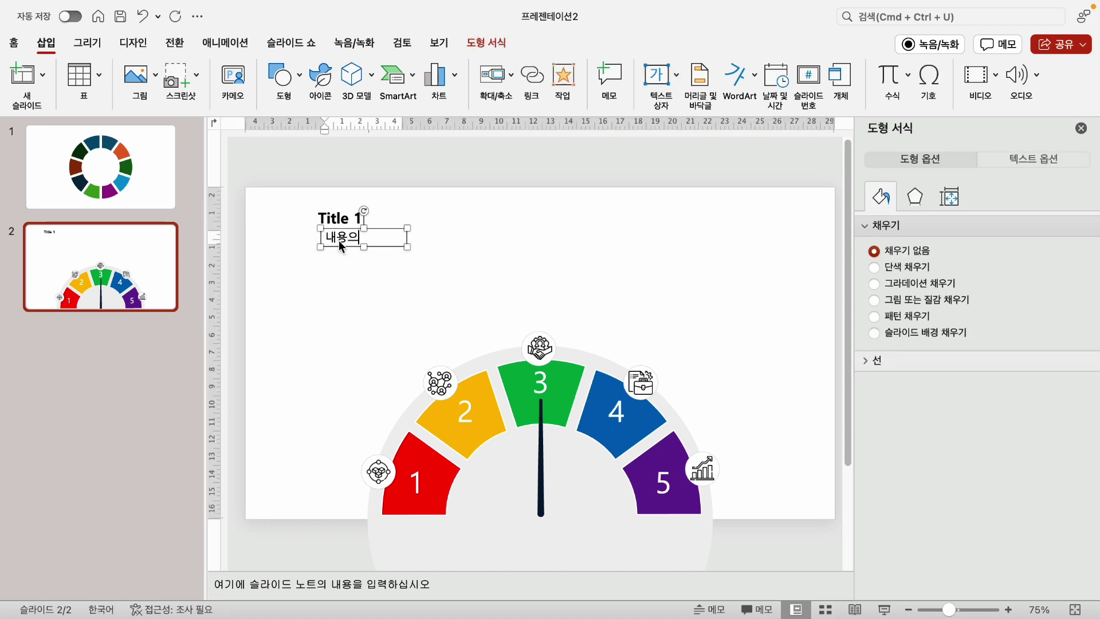
type("다.")
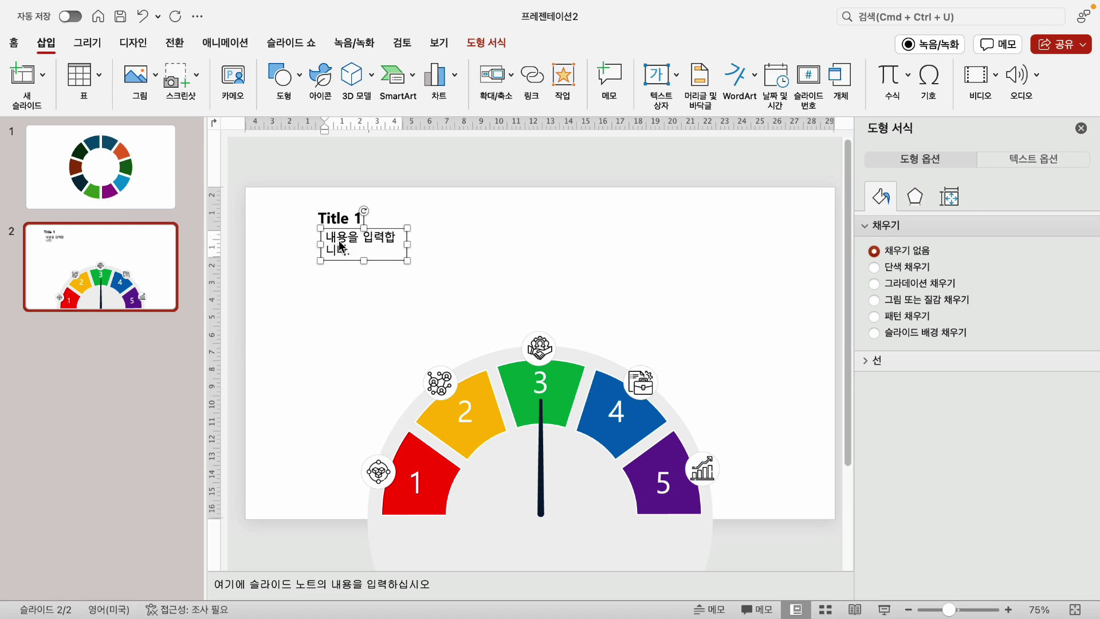
Align the description box with the left edge of "Title 1" and widen it slightly
left_click_drag(338, 227, 331, 233)
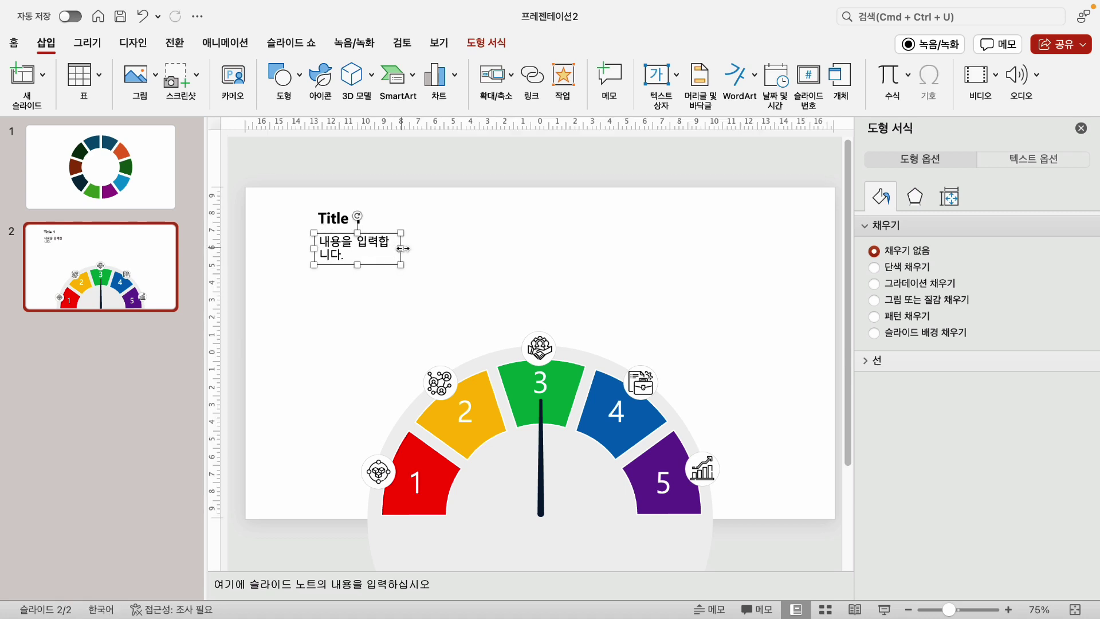
left_click_drag(404, 250, 418, 256)
left_click_drag(418, 256, 409, 252)
left_click(500, 262)
Move the title and description together beside segment 1's circle and place four copies of the pair beside segments 2 to 5
left_click_drag(260, 154, 472, 339)
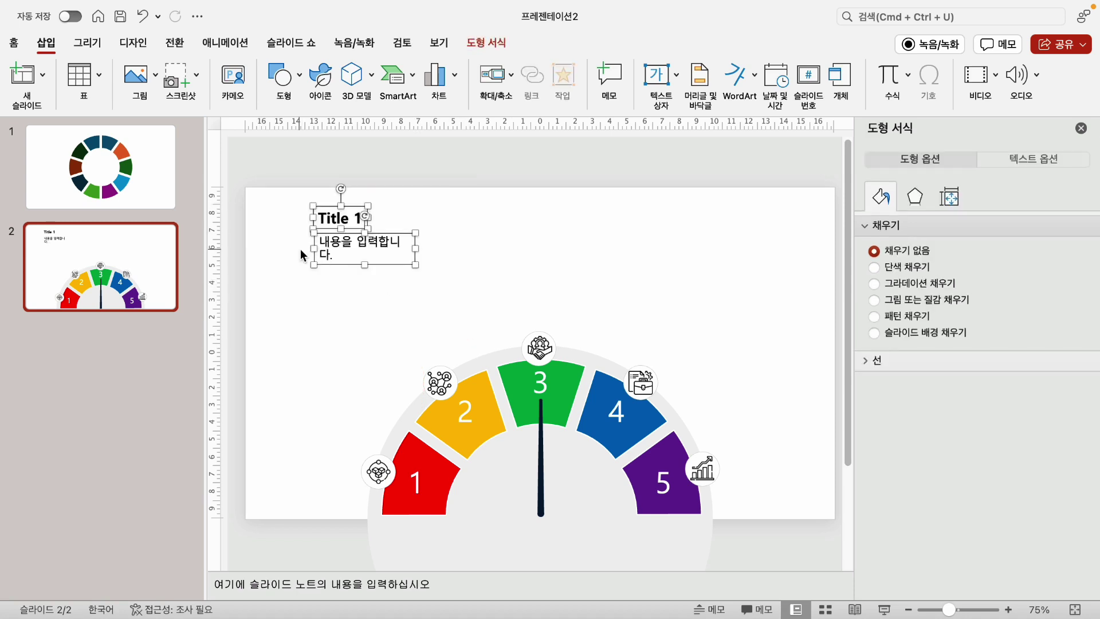
left_click_drag(348, 264, 301, 474)
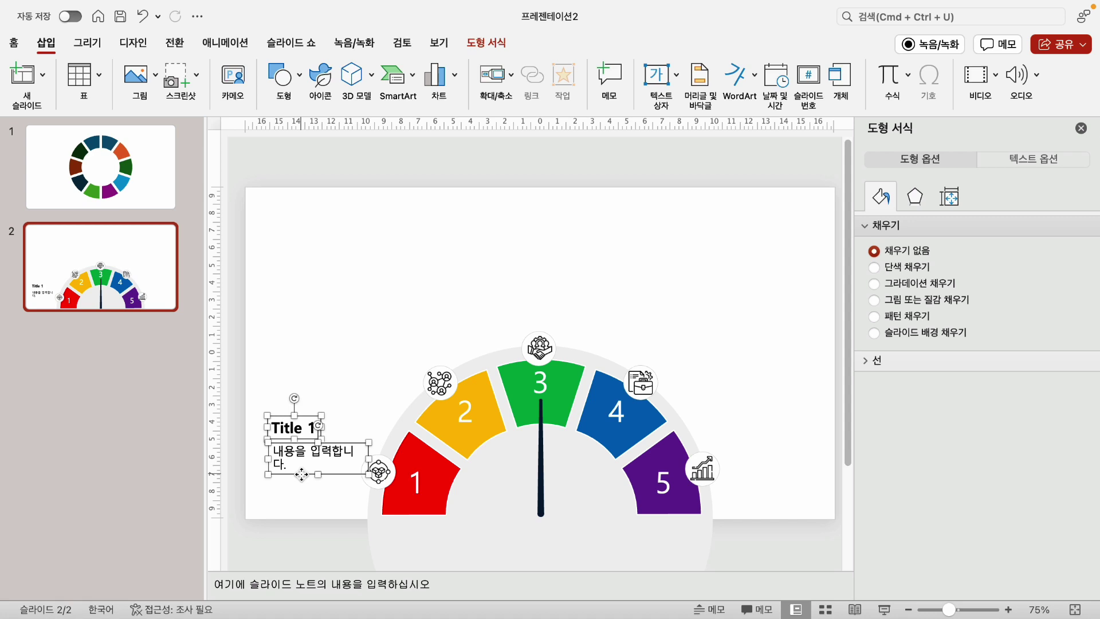
key("super+d")
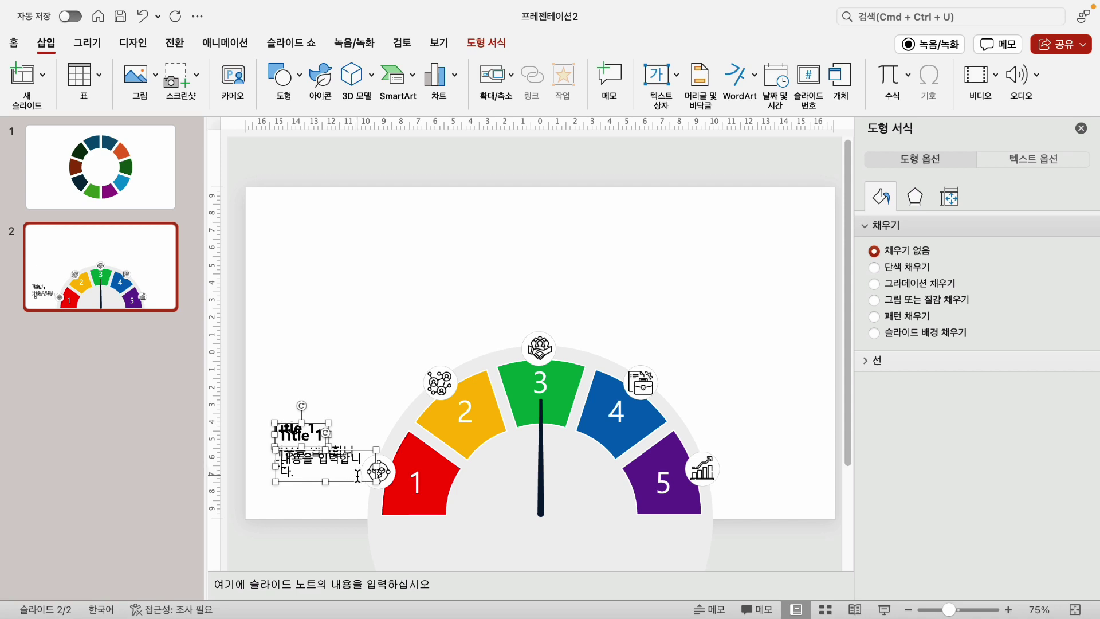
left_click_drag(346, 480, 420, 361)
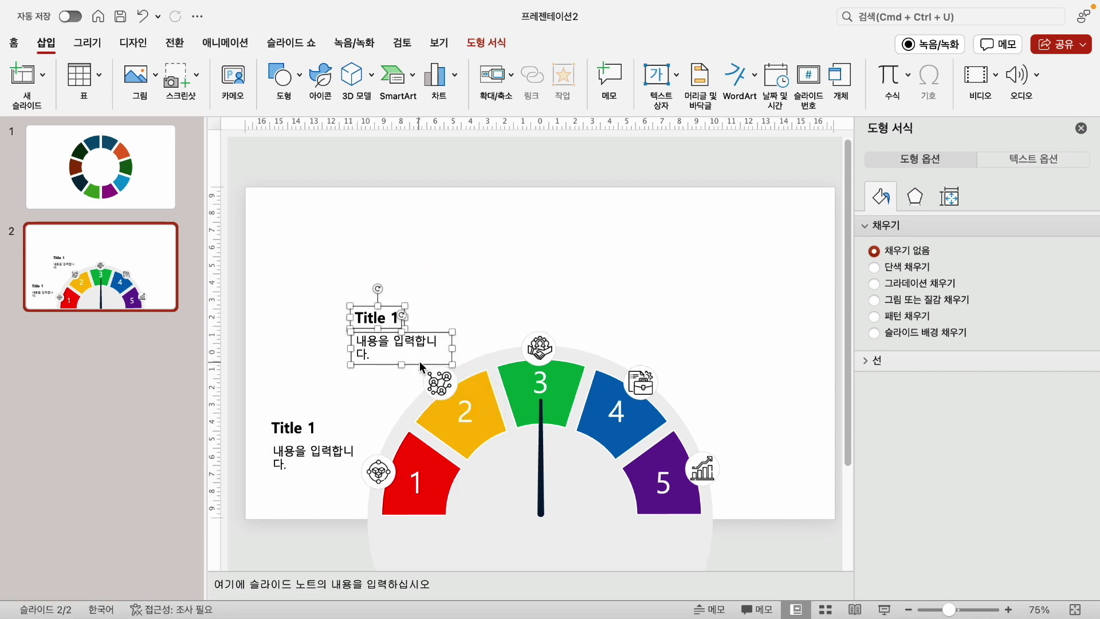
key("super+d")
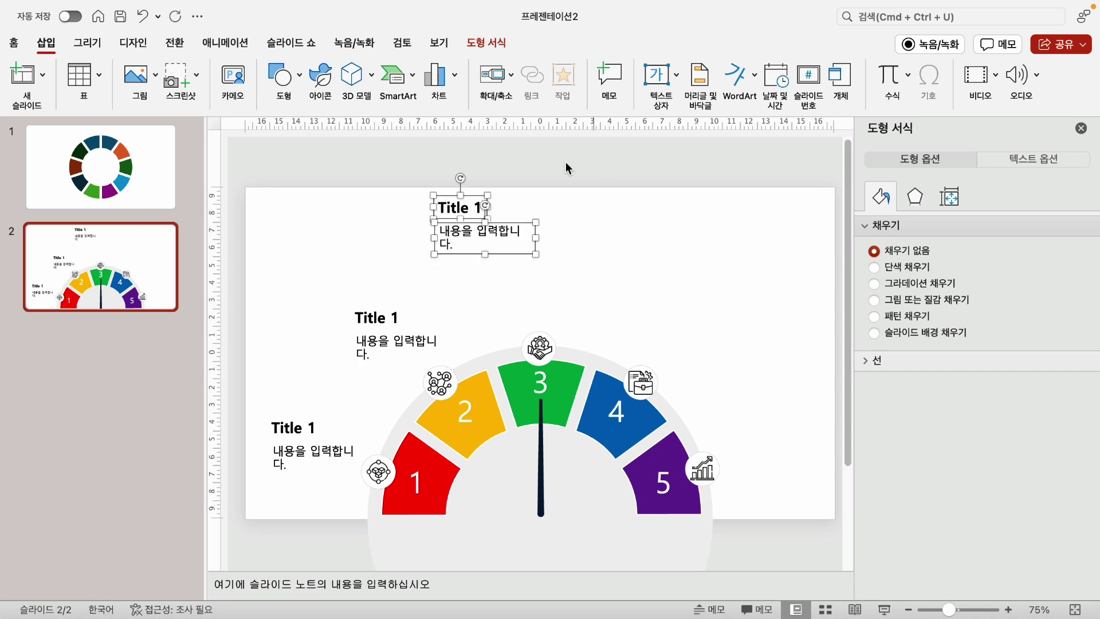
left_click(329, 193)
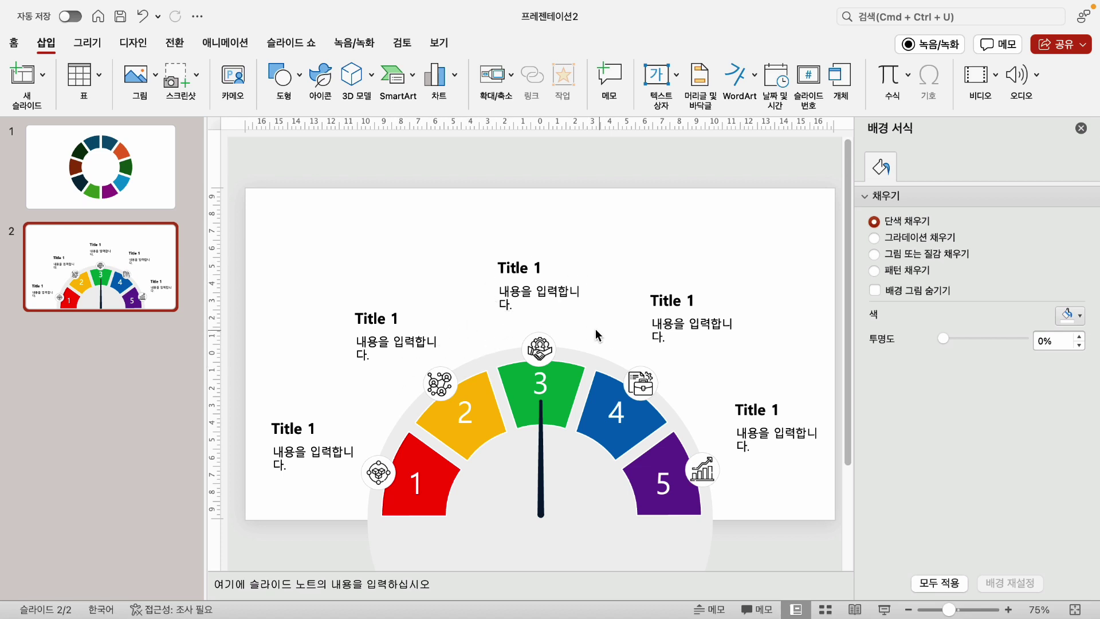
Renumber the four copied headings as Title 2, Title 3, Title 4 and Title 5 to match their segments
left_click(394, 321)
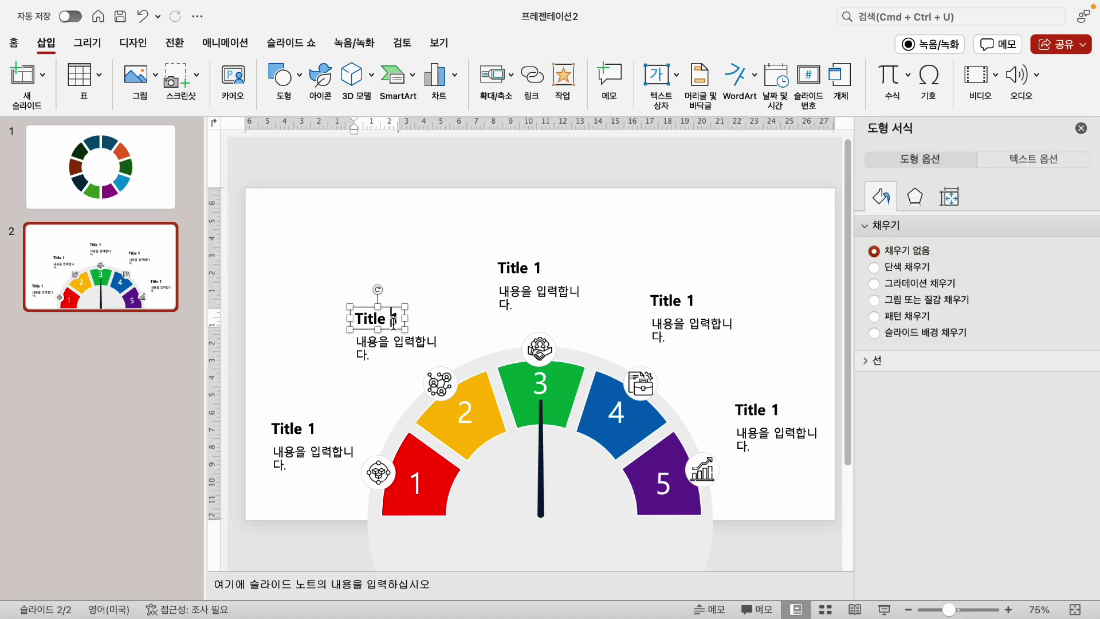
type("2")
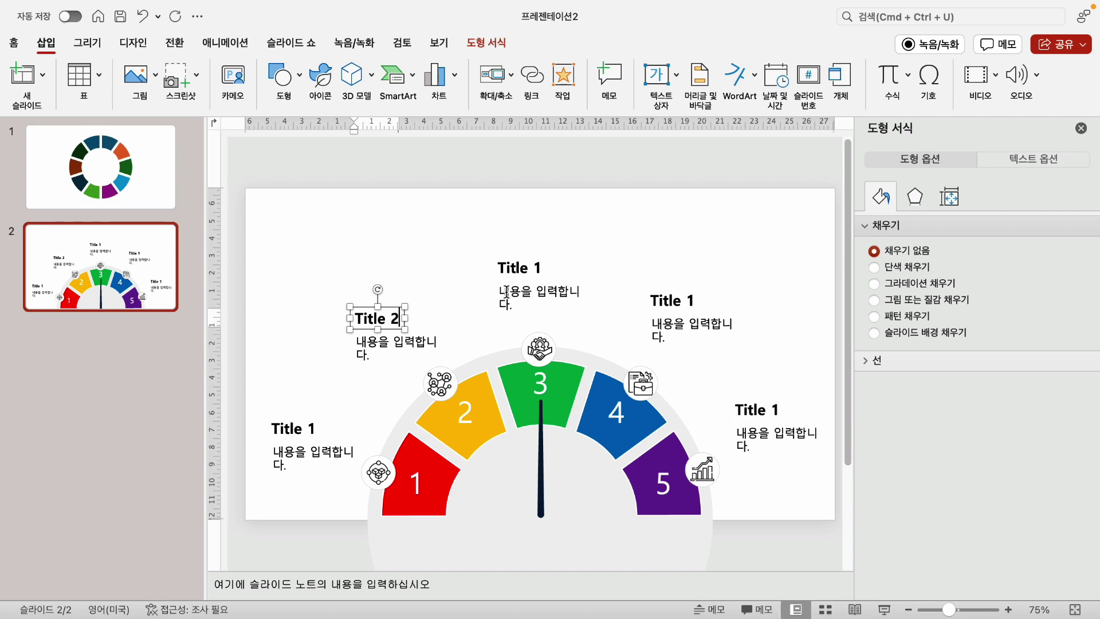
left_click(537, 265)
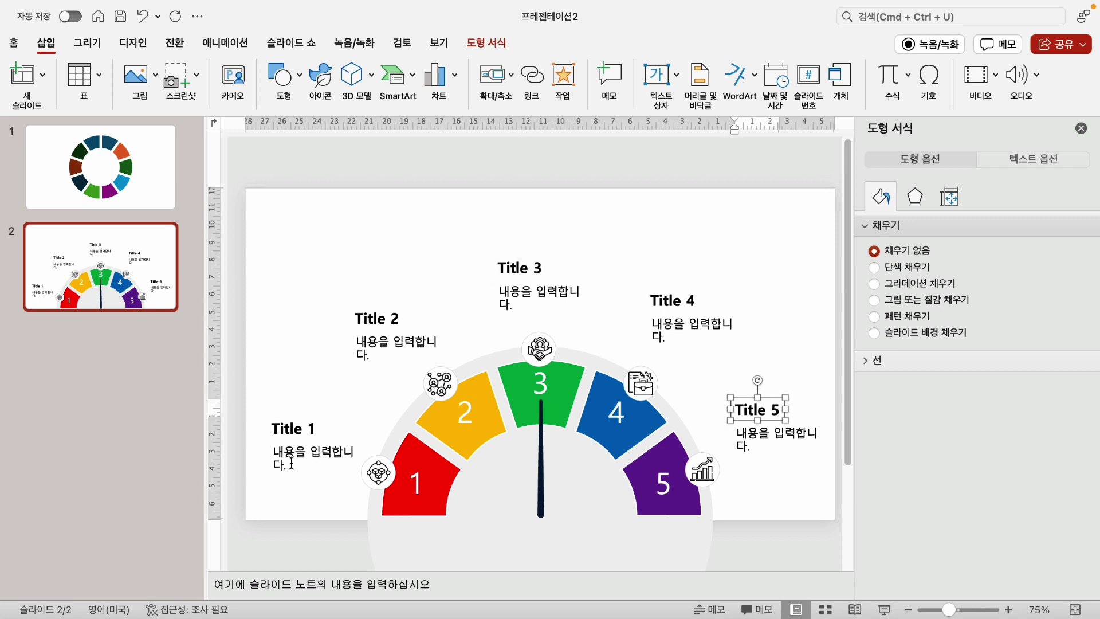
Append the matching segment number, 1 to 5, to the end of each description text
left_click(291, 463)
type("1")
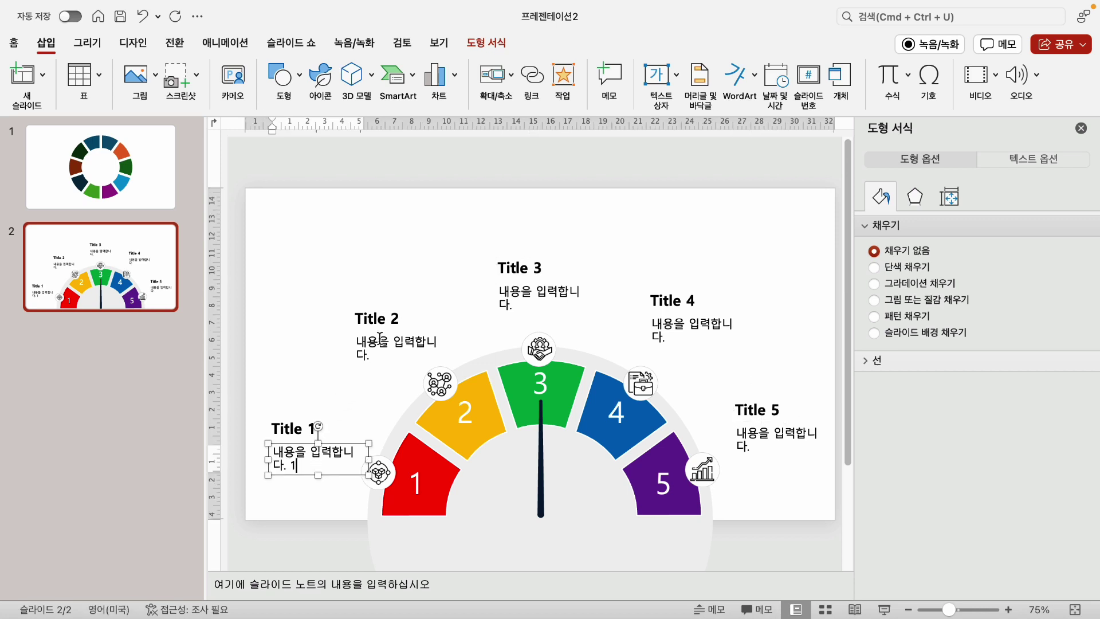
left_click(380, 349)
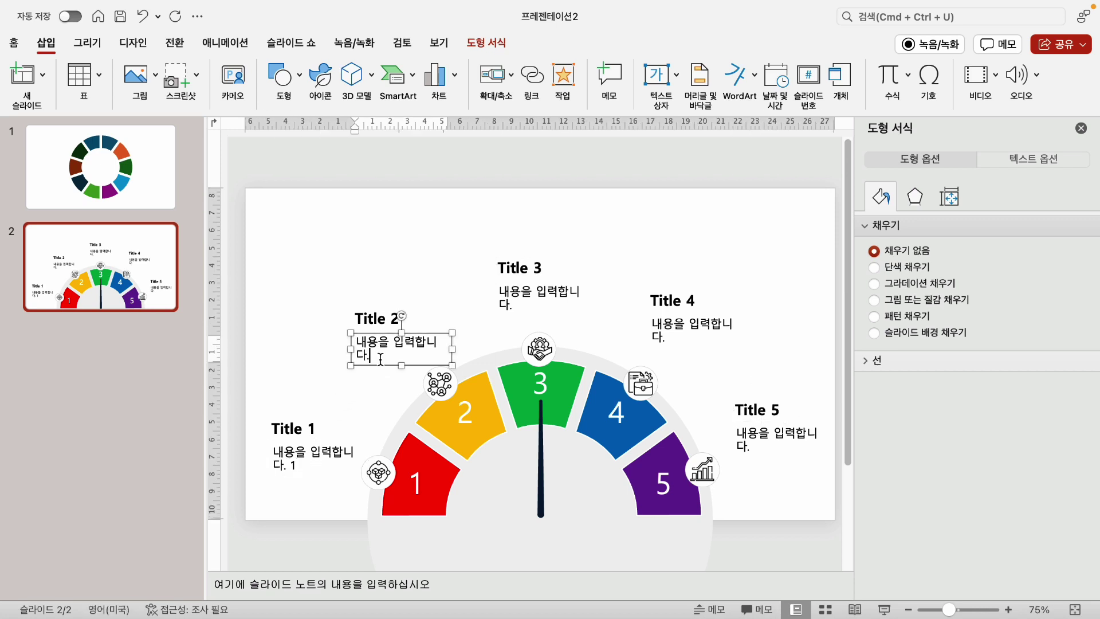
type("2")
left_click(534, 306)
type("3")
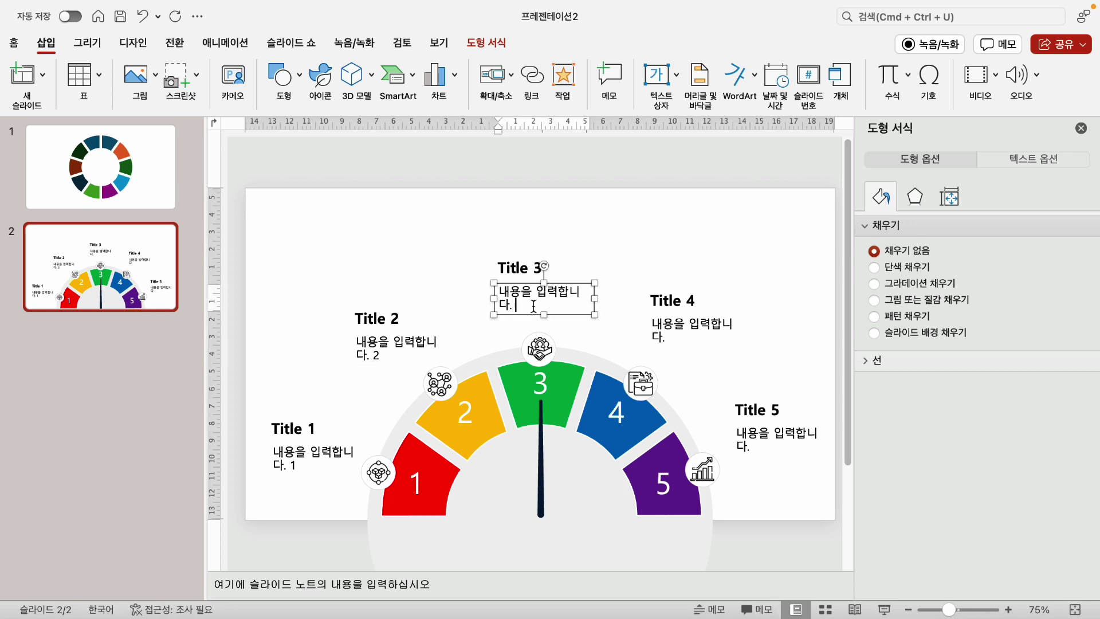
left_click(670, 339)
type("4")
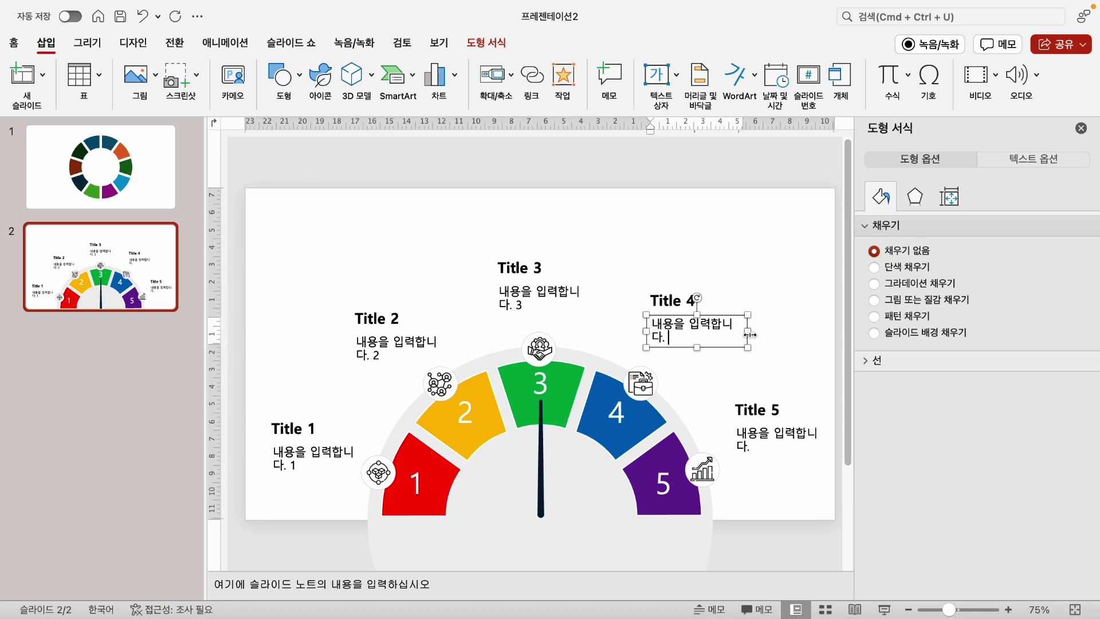
left_click(766, 445)
type("5")
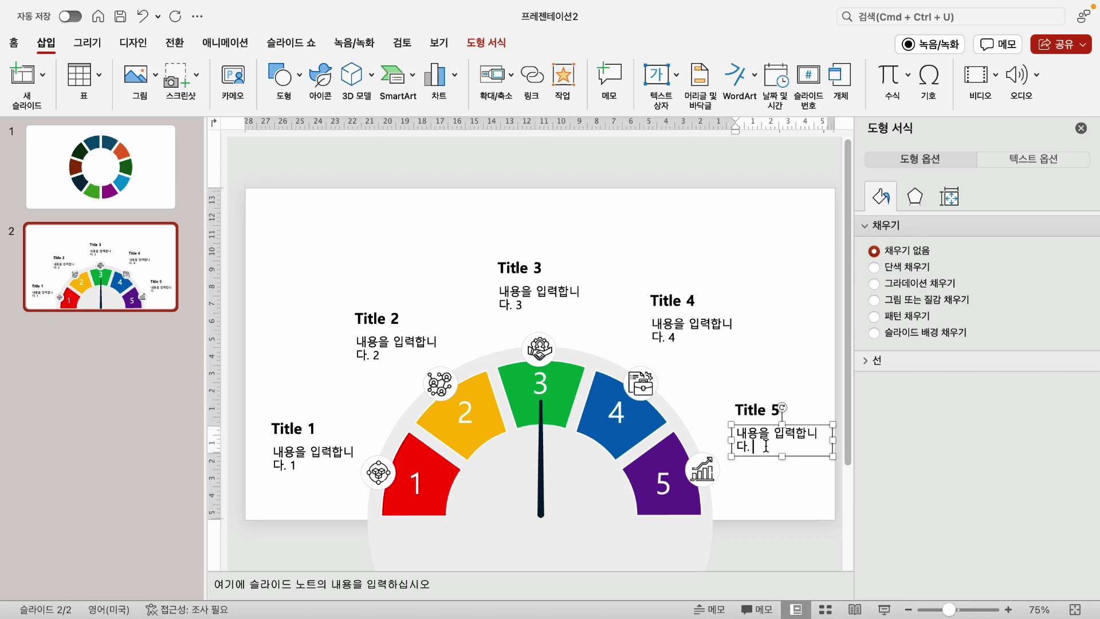
left_click(786, 237)
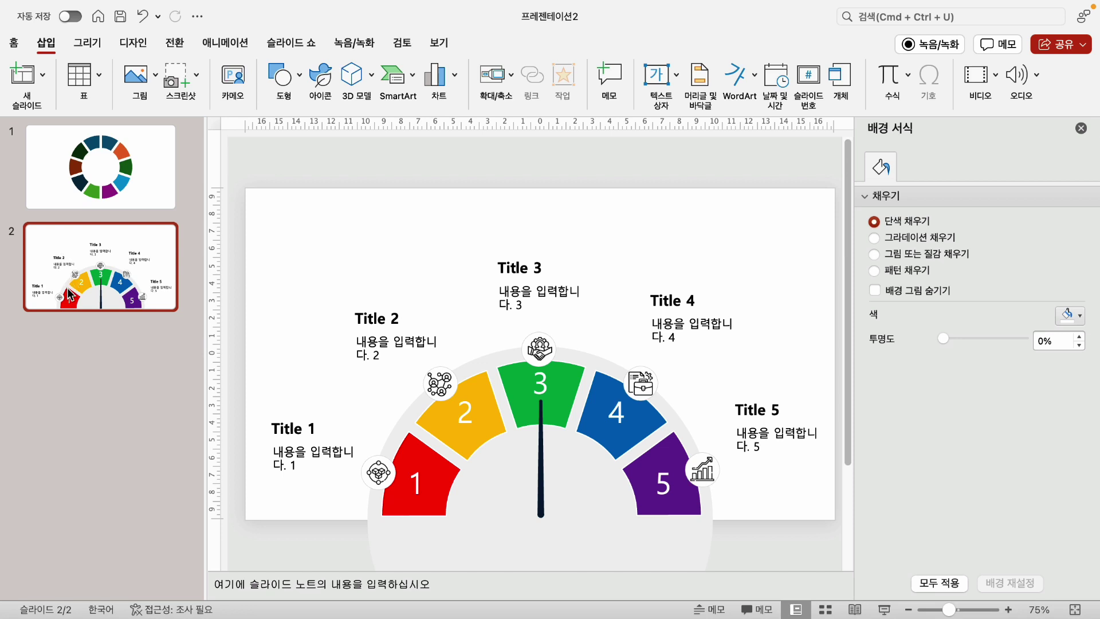
Duplicate slide 2 and recolour all five titles and descriptions on the copy light grey
key("super+d")
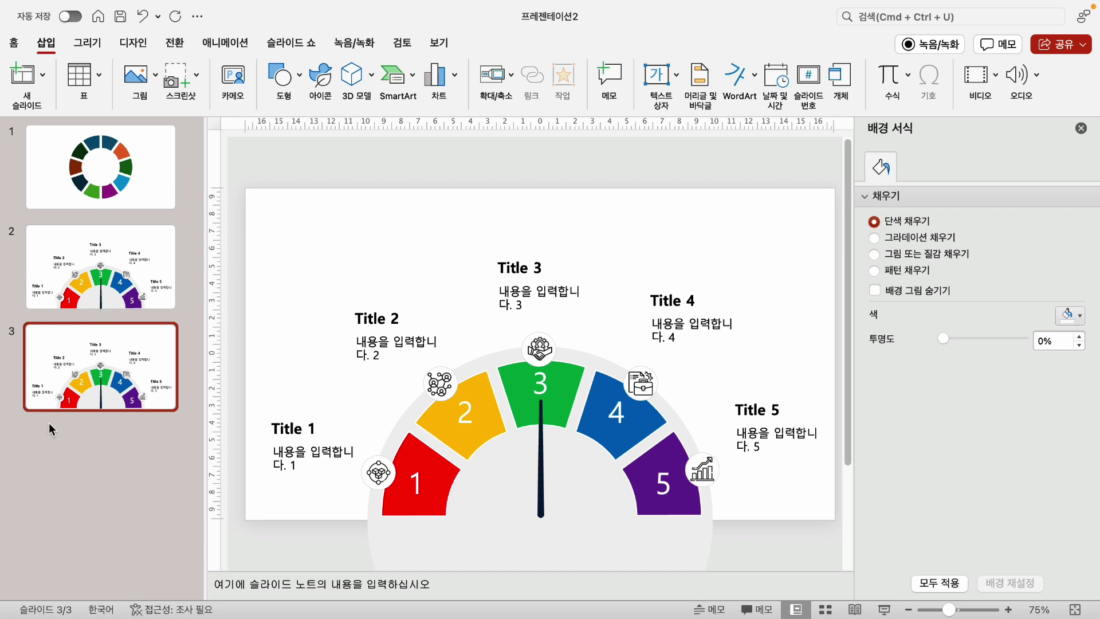
left_click(285, 427)
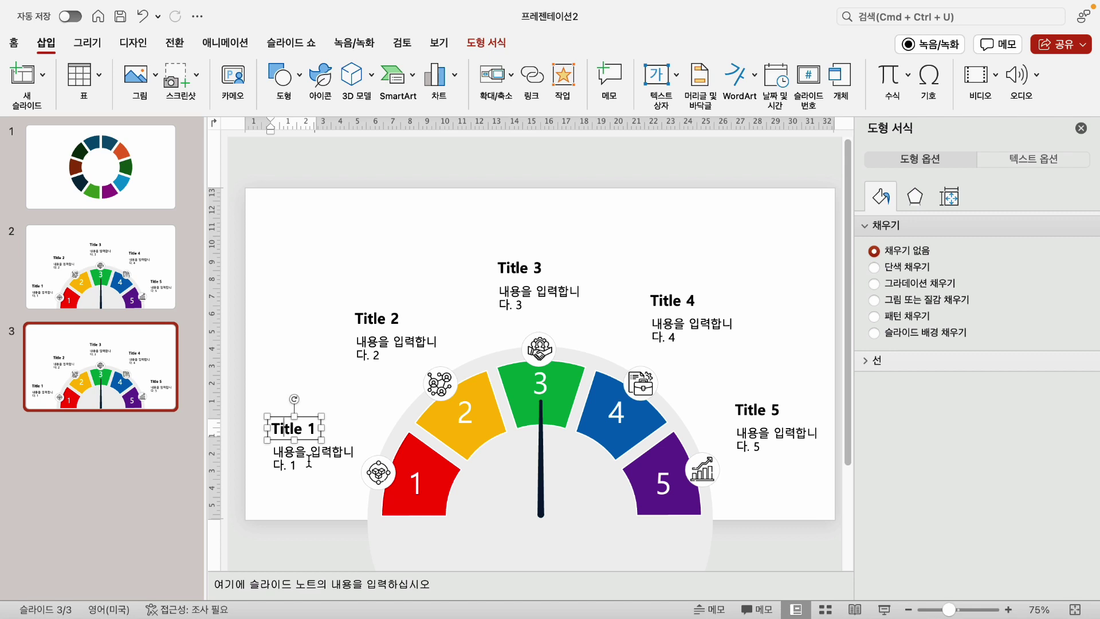
left_click(309, 461, "shift")
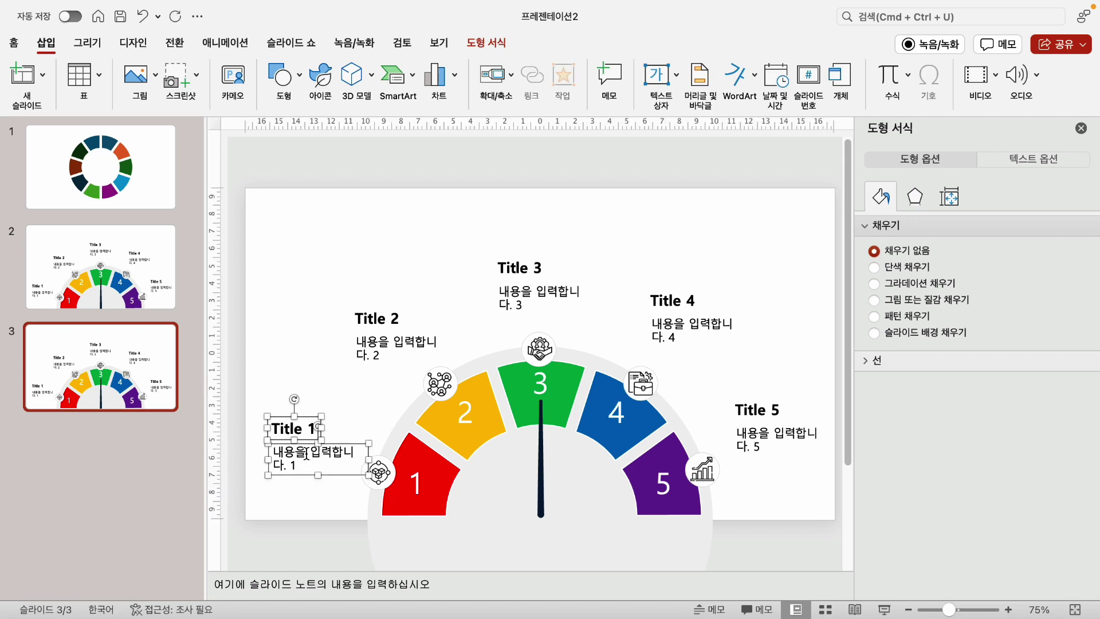
left_click(383, 320, "shift")
left_click(384, 345, "shift")
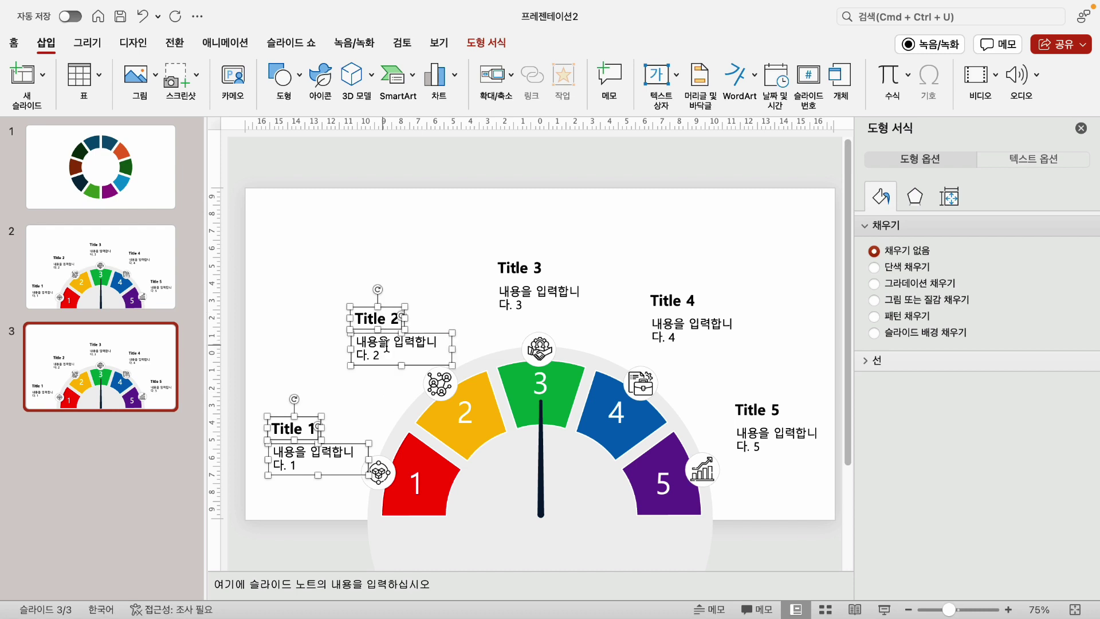
key("super+a")
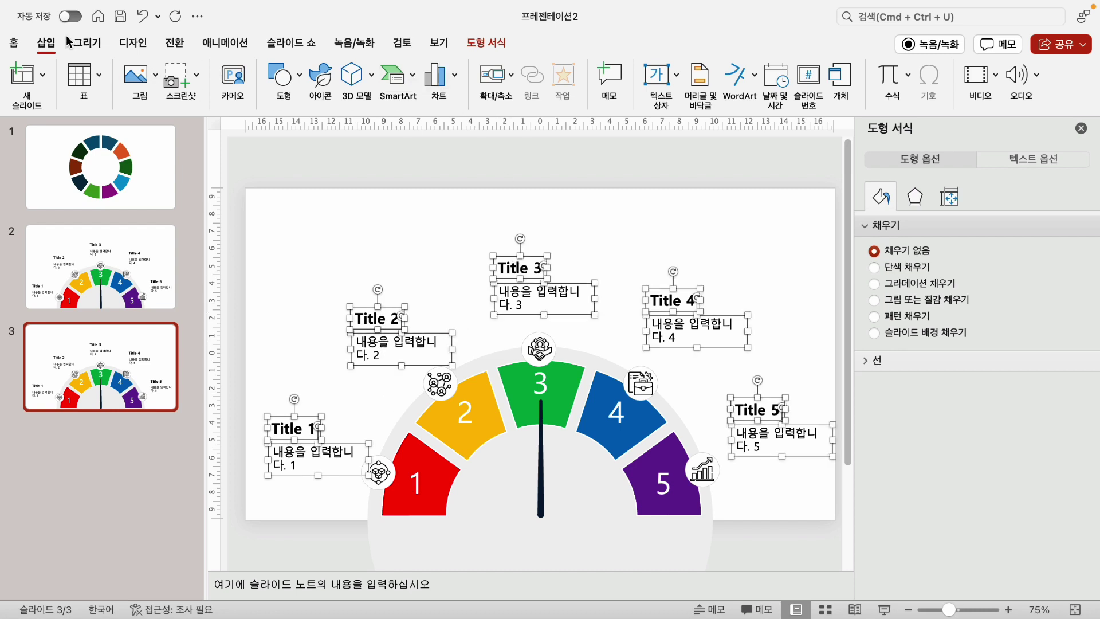
left_click(13, 44)
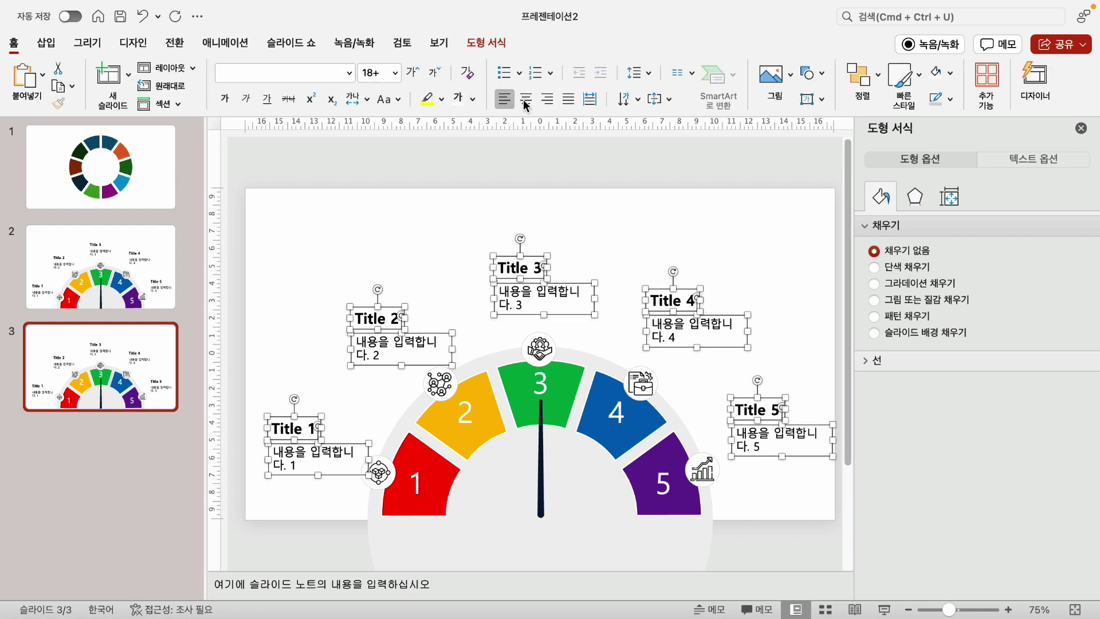
left_click(473, 100)
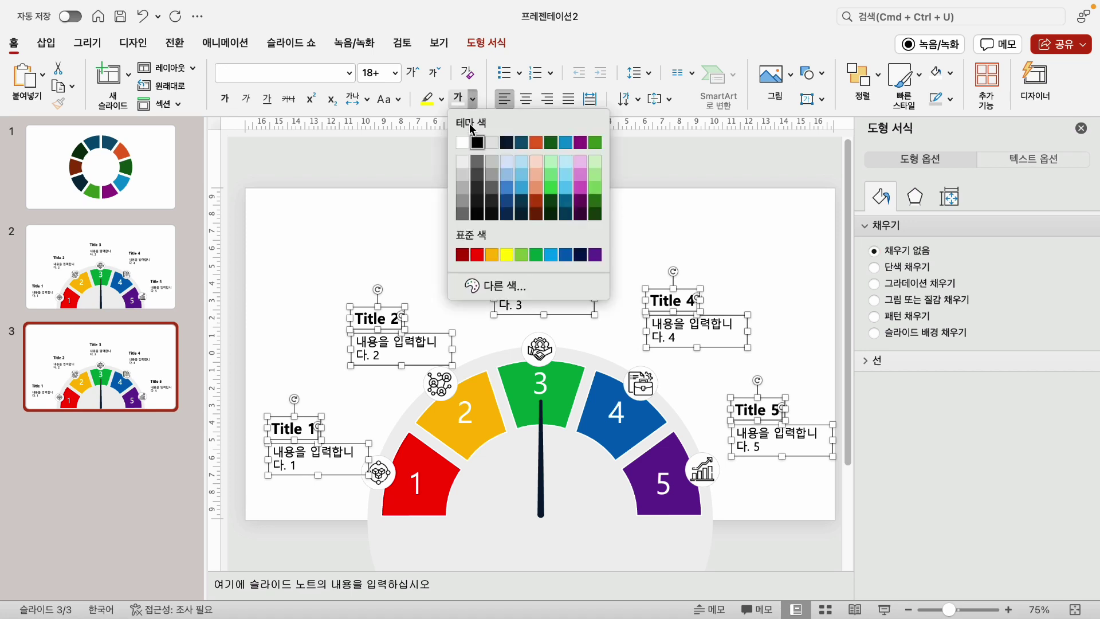
left_click(460, 179)
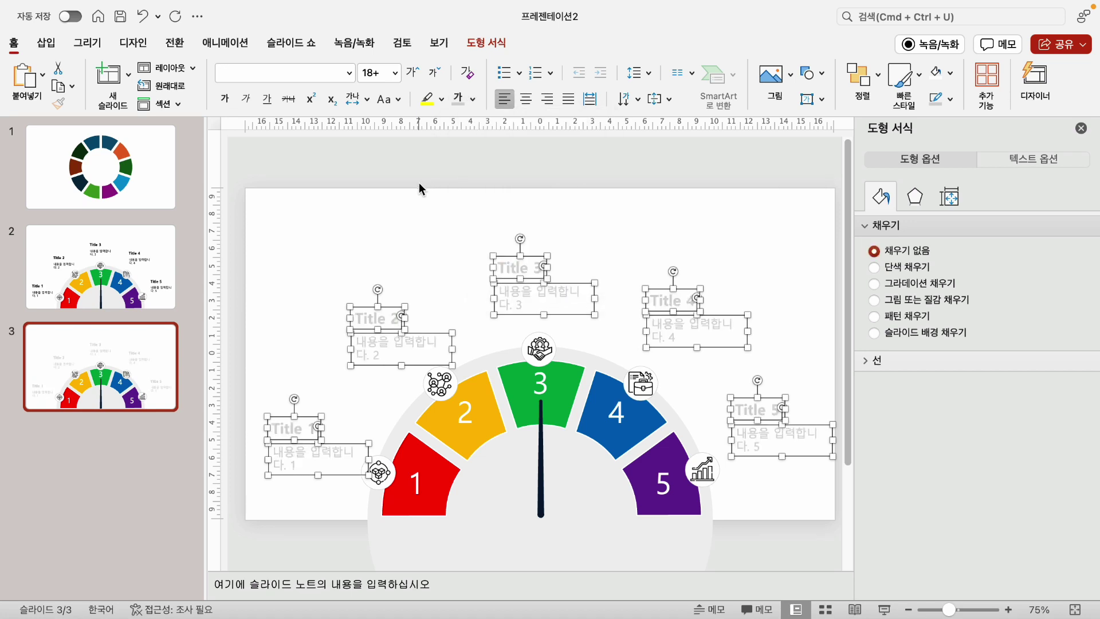
left_click(398, 210)
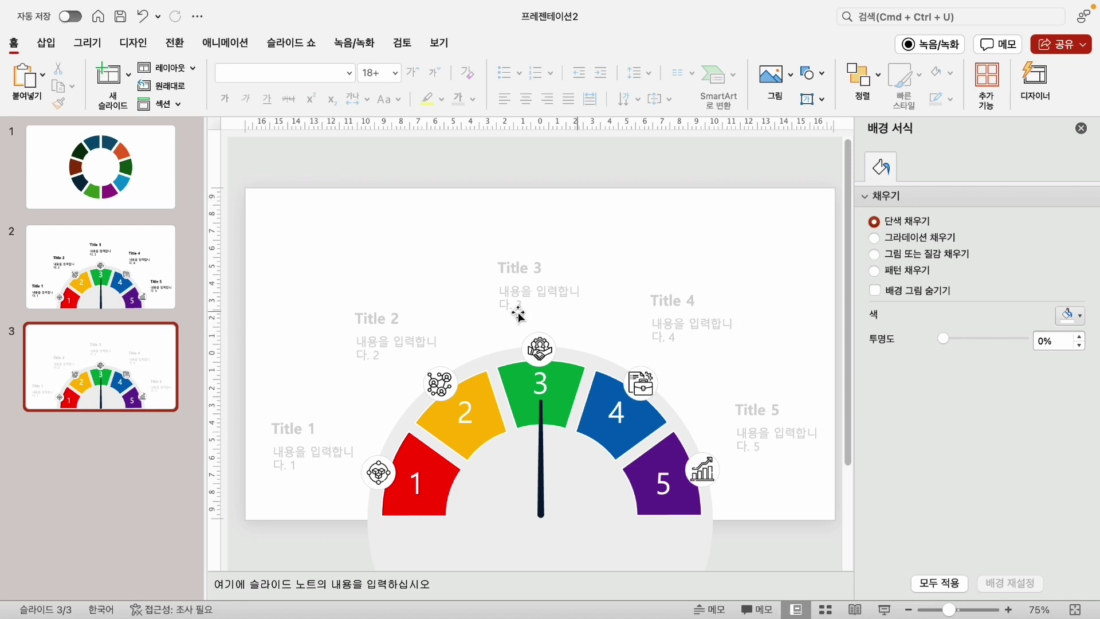
Duplicate the greyed-out gauge slide four times to make slides 4 to 7
left_click(131, 381)
key("super+d")
key("super+d")
key("super+d")
key("super+d")
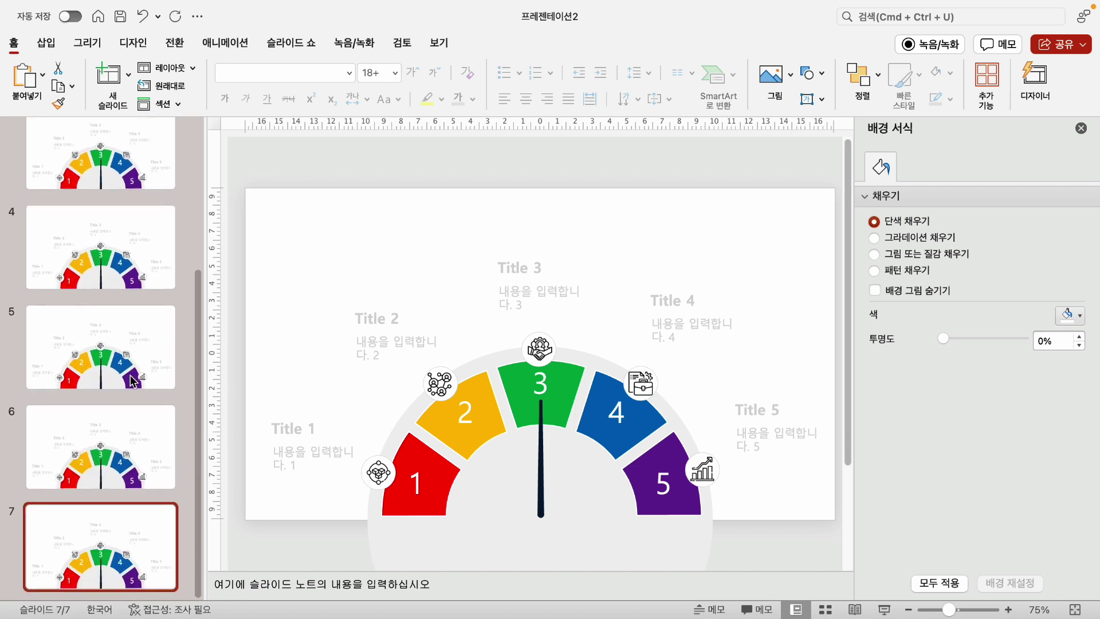
On slide 3, set the text colour of Title 1 and its description to black
scroll(94, 307, "up", 2)
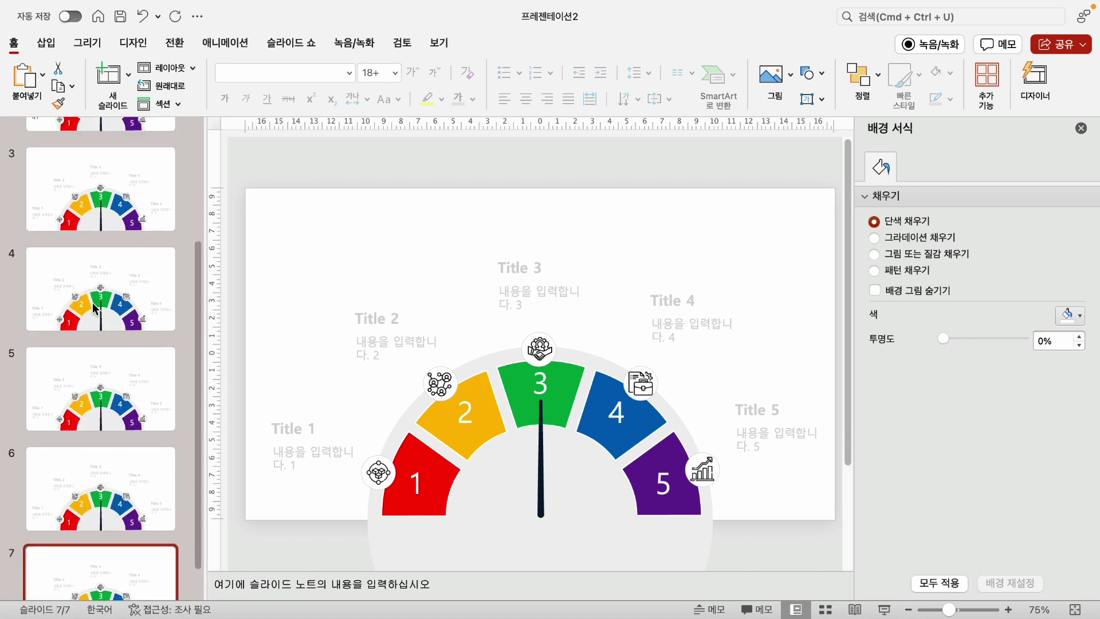
left_click(102, 201)
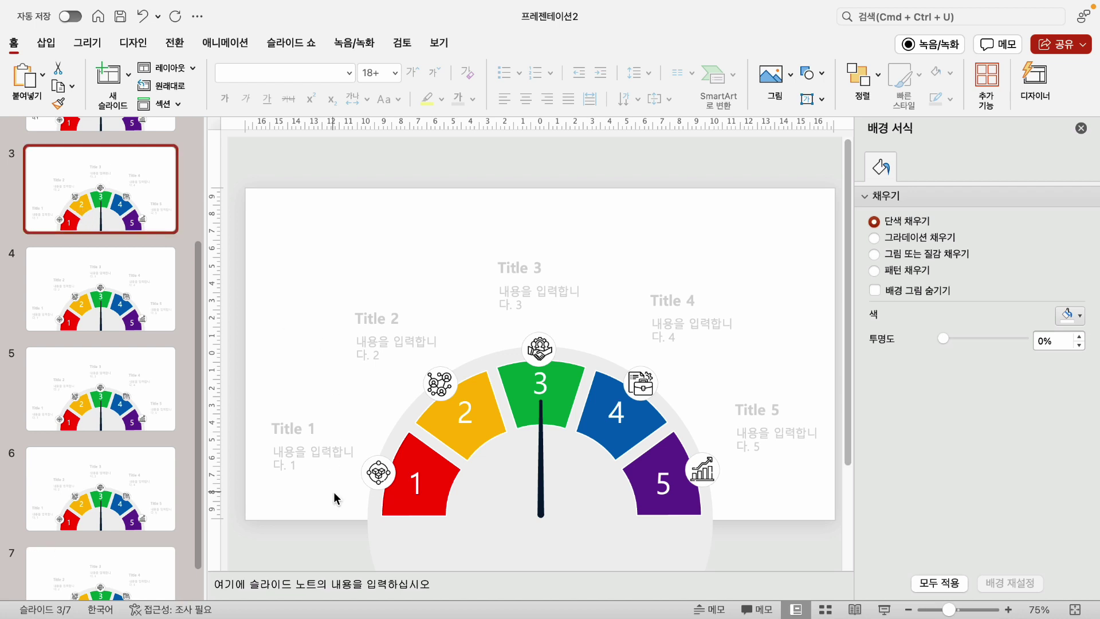
left_click_drag(231, 407, 379, 522)
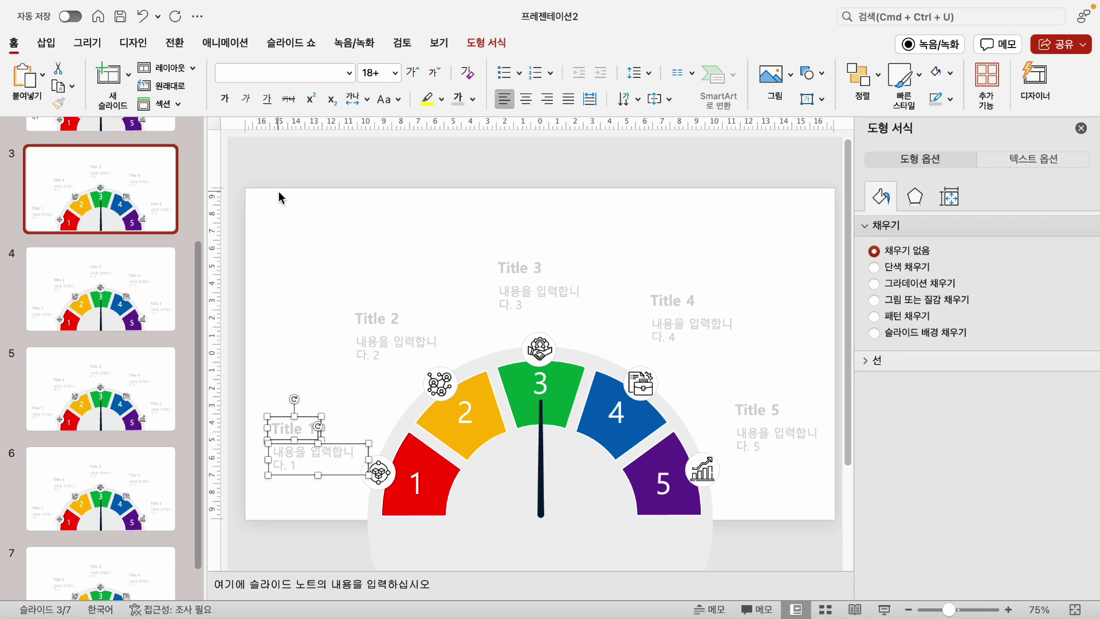
left_click(475, 98)
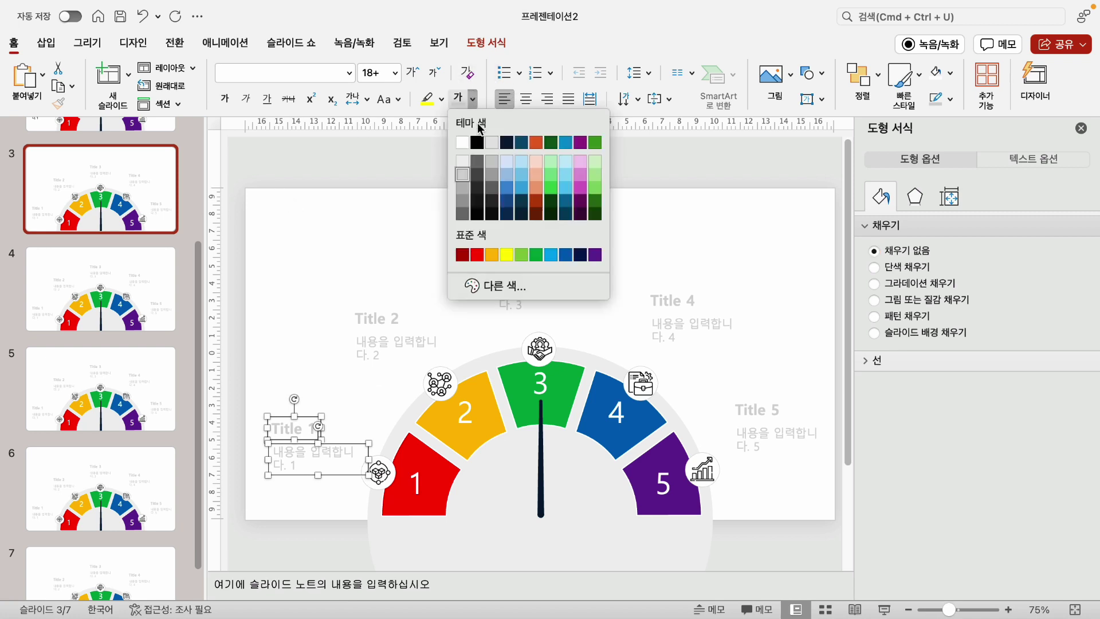
left_click(474, 141)
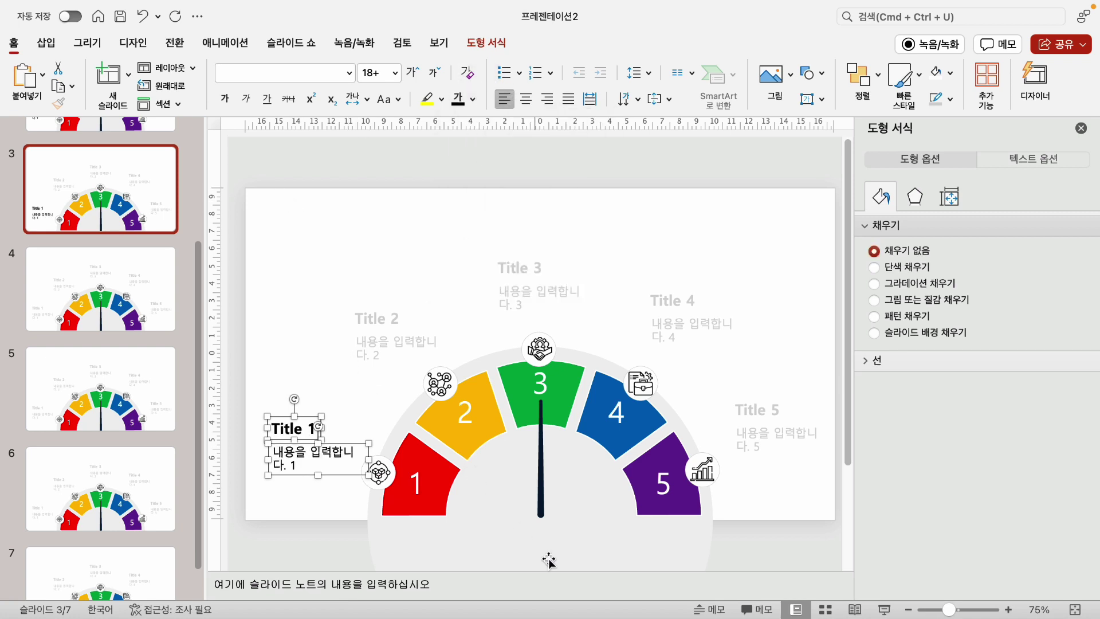
Rotate the needle on slide 3 to point at the red segment 1
left_click(546, 488)
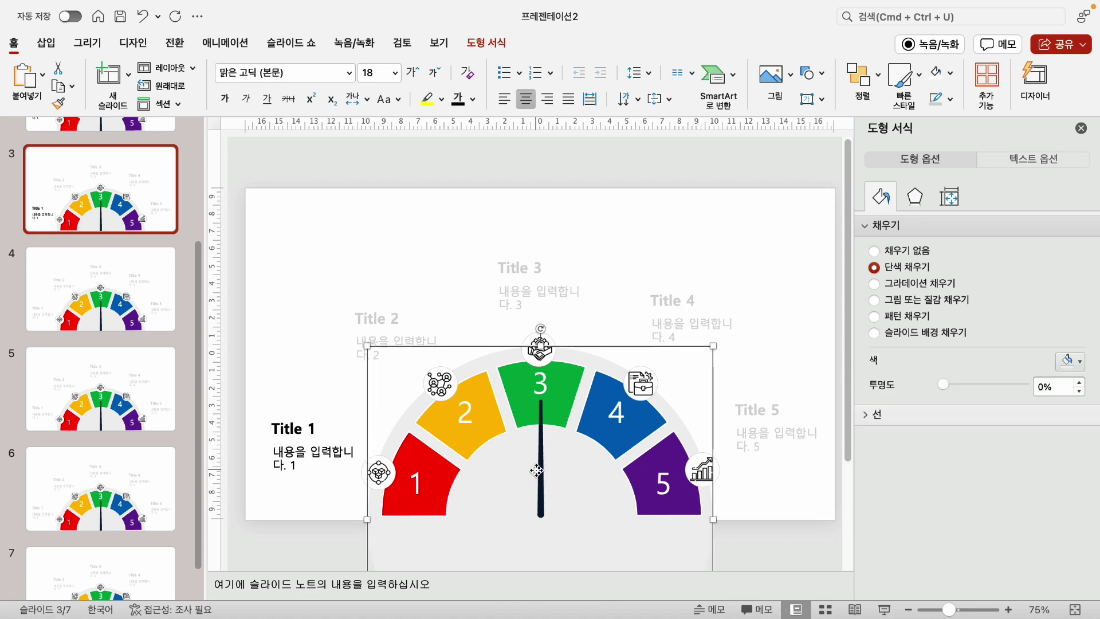
left_click(542, 468)
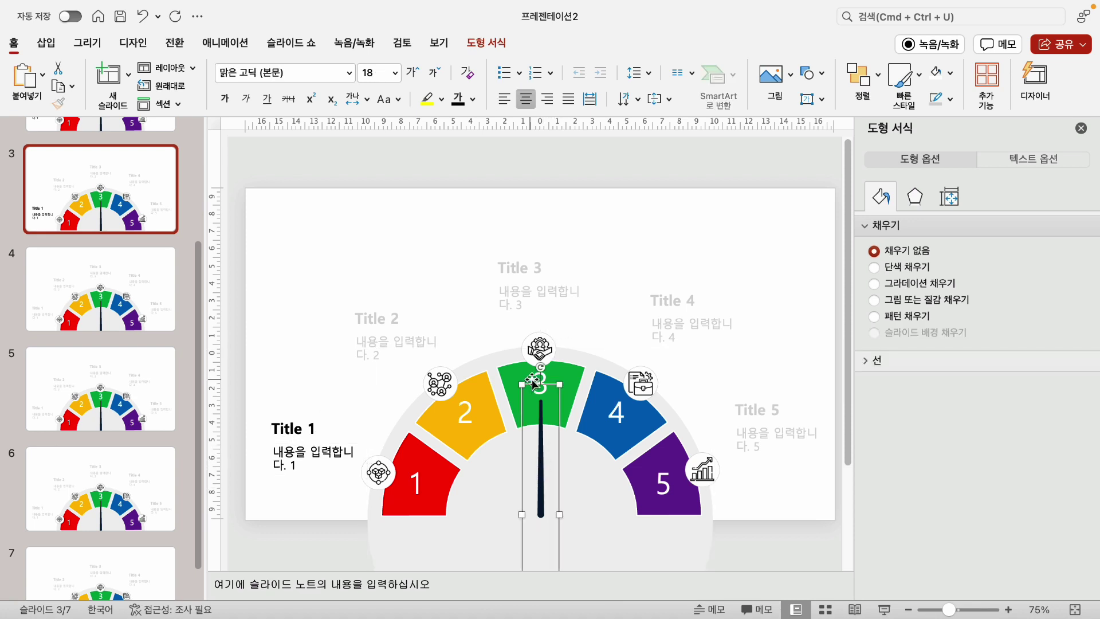
left_click_drag(540, 368, 440, 483)
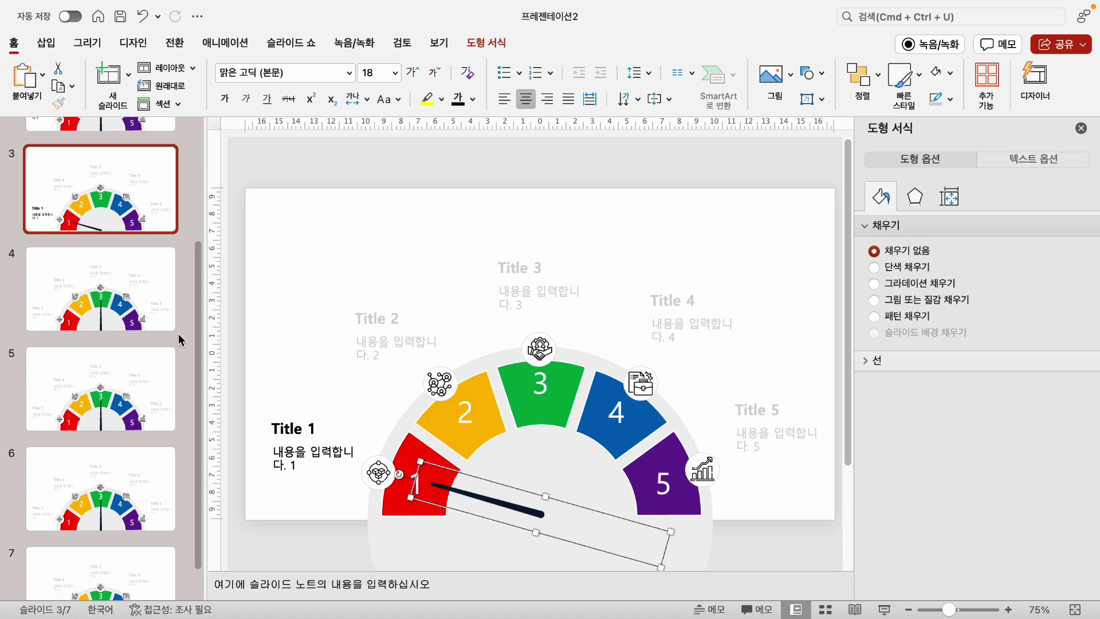
On slide 4, make Title 2 and its description black and rotate the needle to point at segment 2
left_click(110, 293)
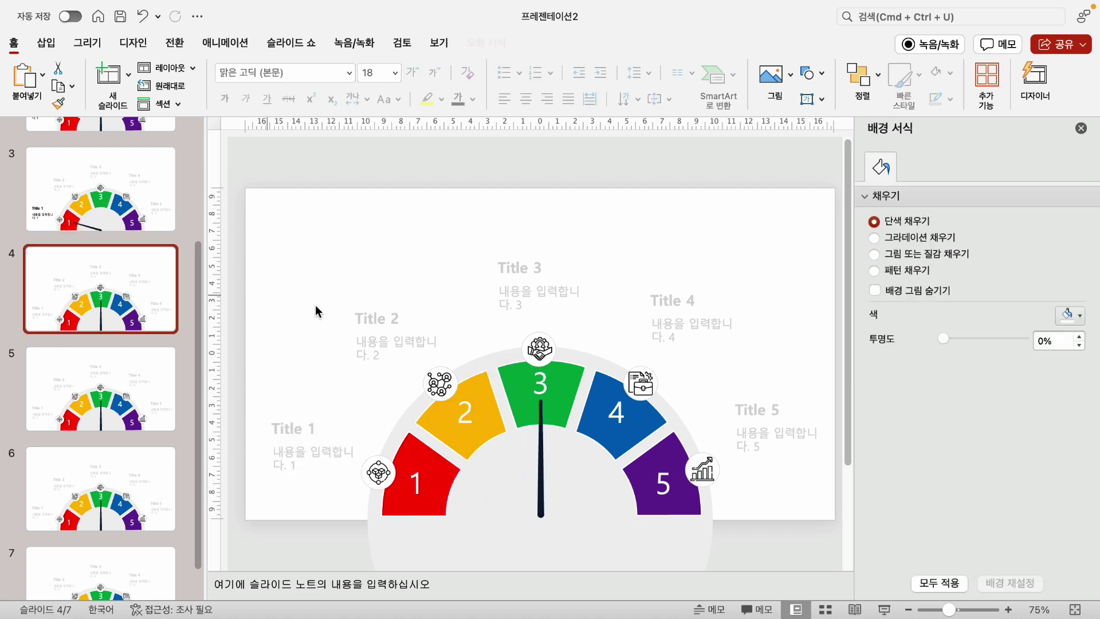
left_click(401, 318)
left_click(397, 342, "shift")
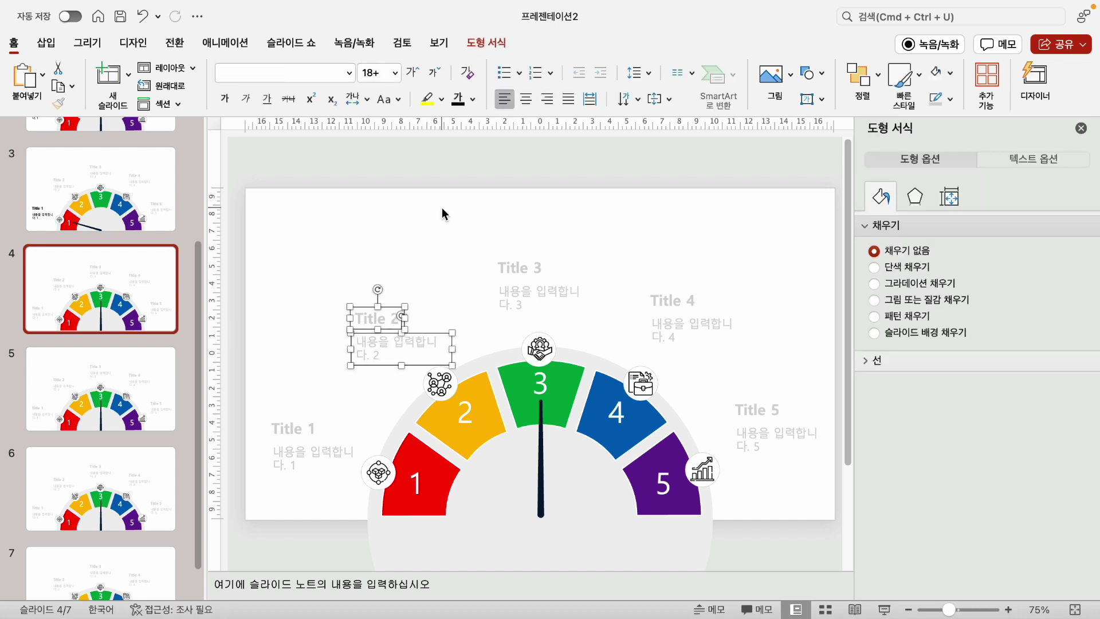
left_click(462, 98)
left_click(540, 464)
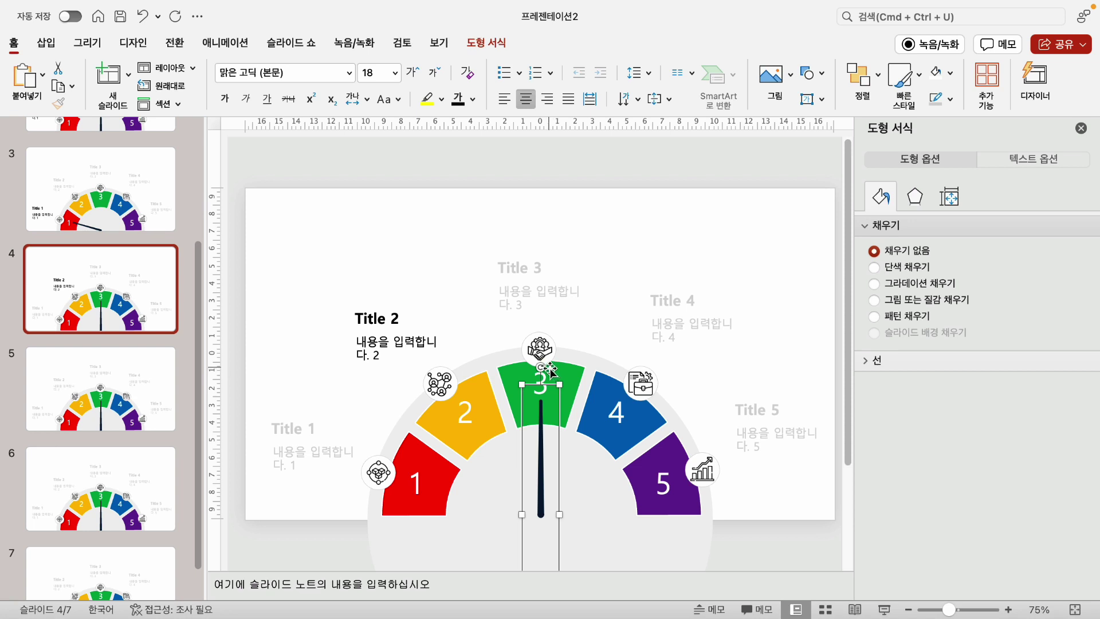
left_click_drag(540, 367, 474, 431)
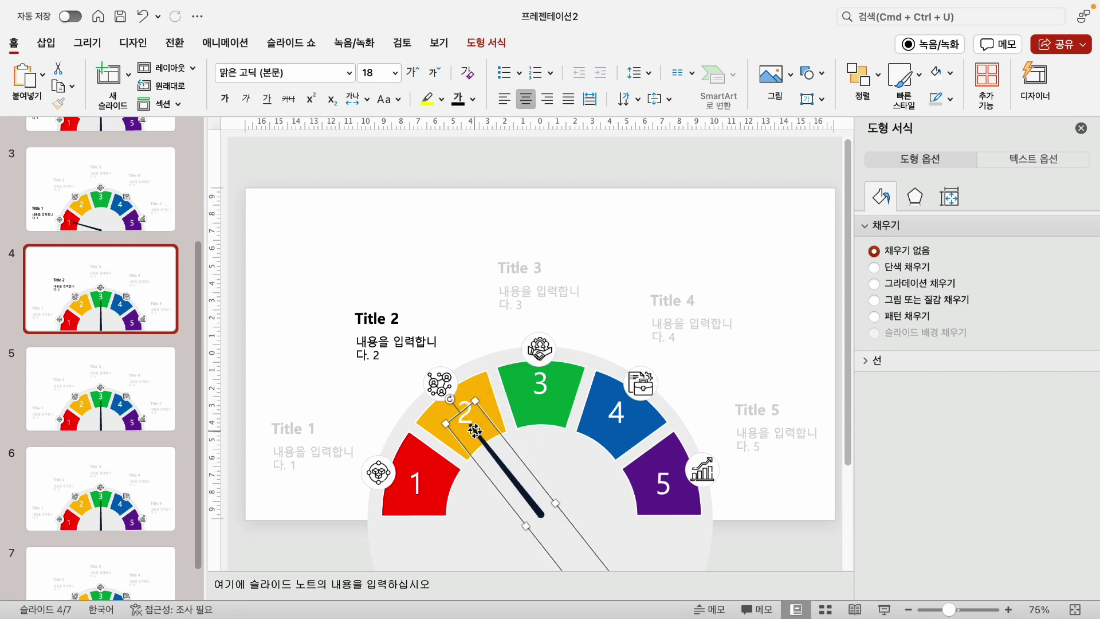
On slide 5, make Title 3 and its description black
left_click(112, 408)
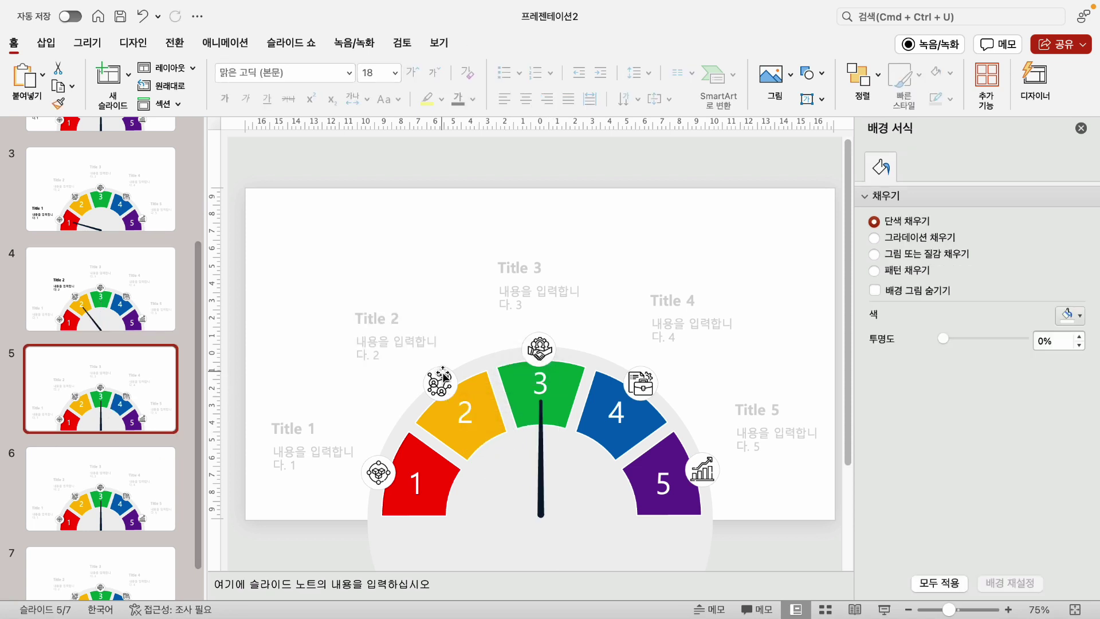
left_click(518, 267)
left_click(516, 310, "shift")
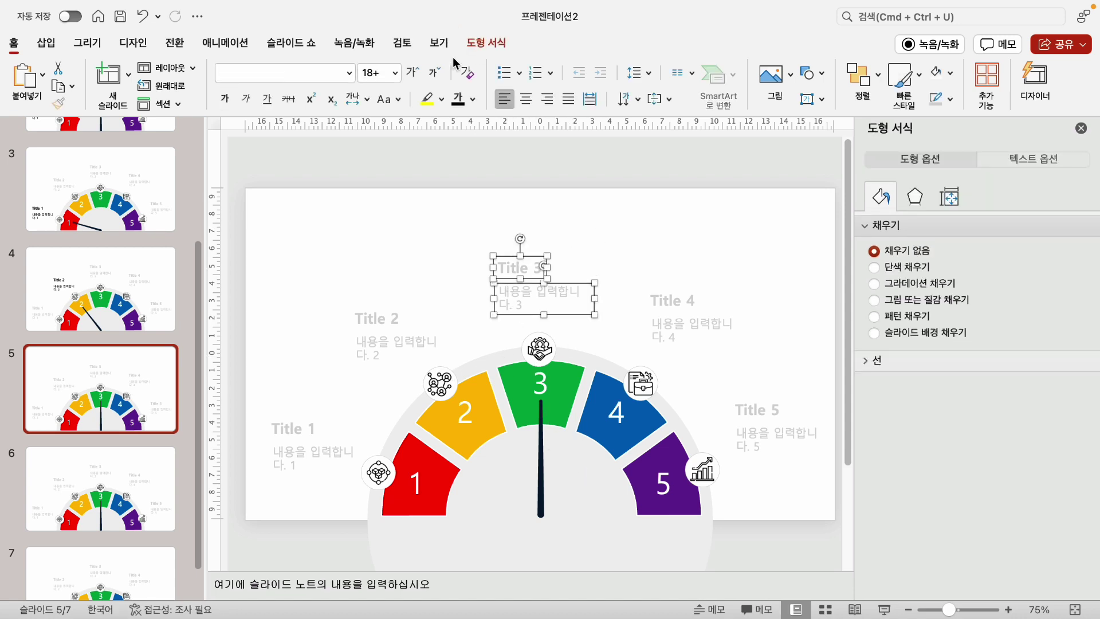
left_click(458, 99)
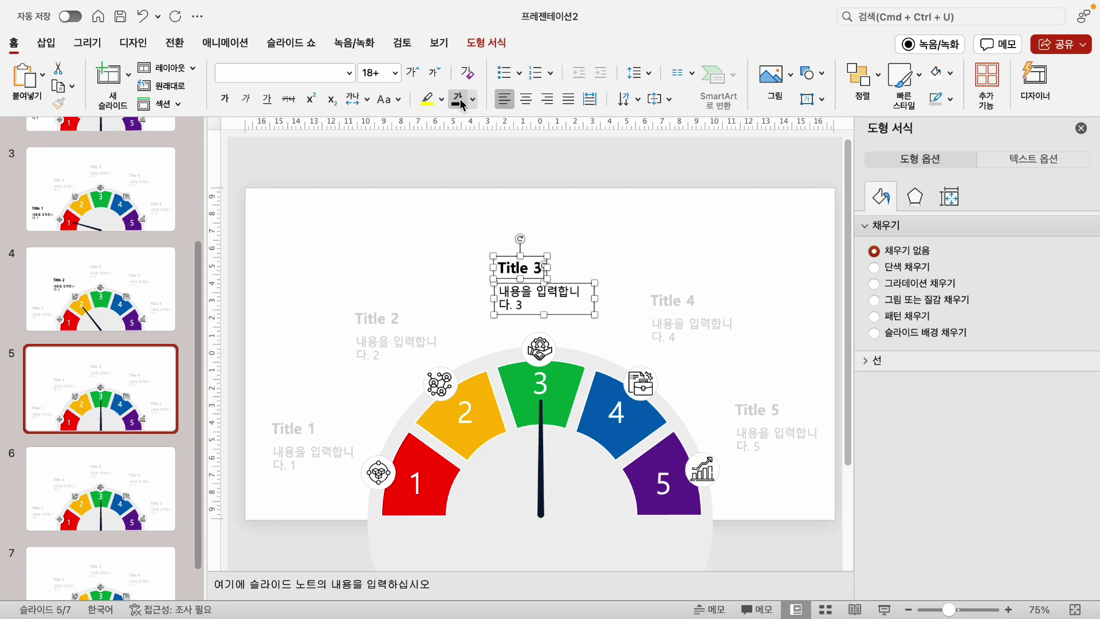
On slide 6, rotate the needle to point at segment 4 and make Title 4 and its description black
left_click(106, 496)
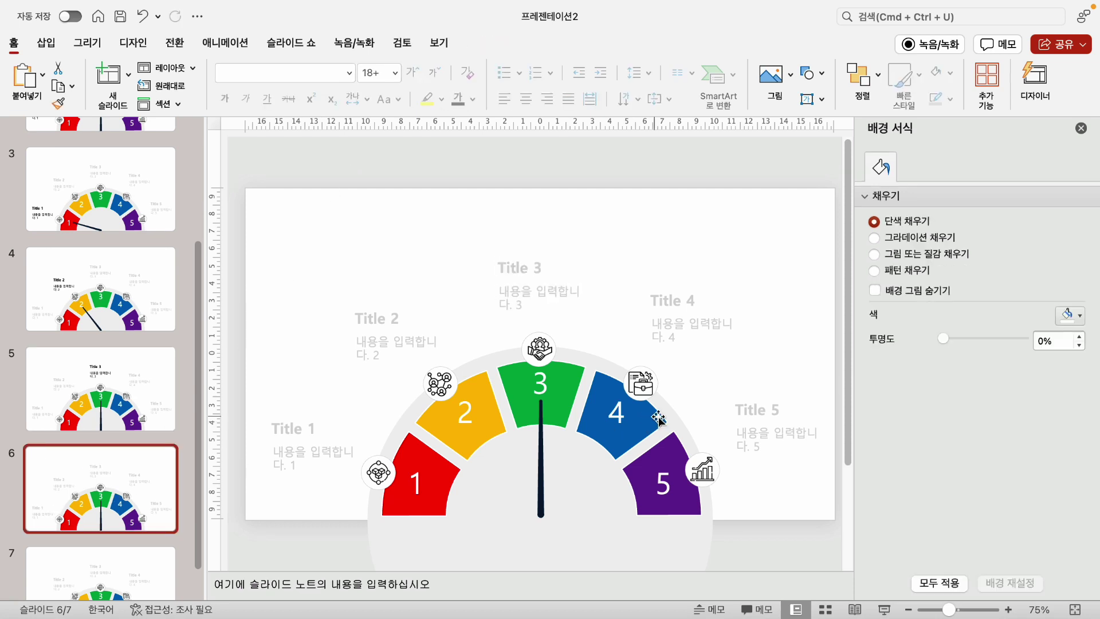
left_click(538, 467)
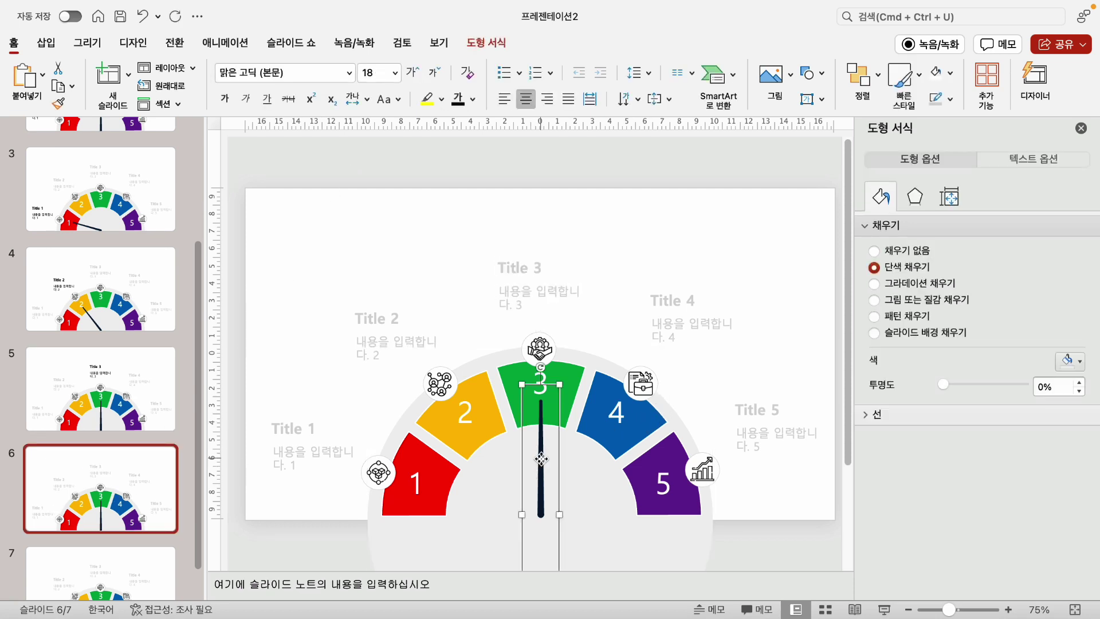
left_click(538, 464)
left_click_drag(538, 365, 659, 387)
left_click(634, 251)
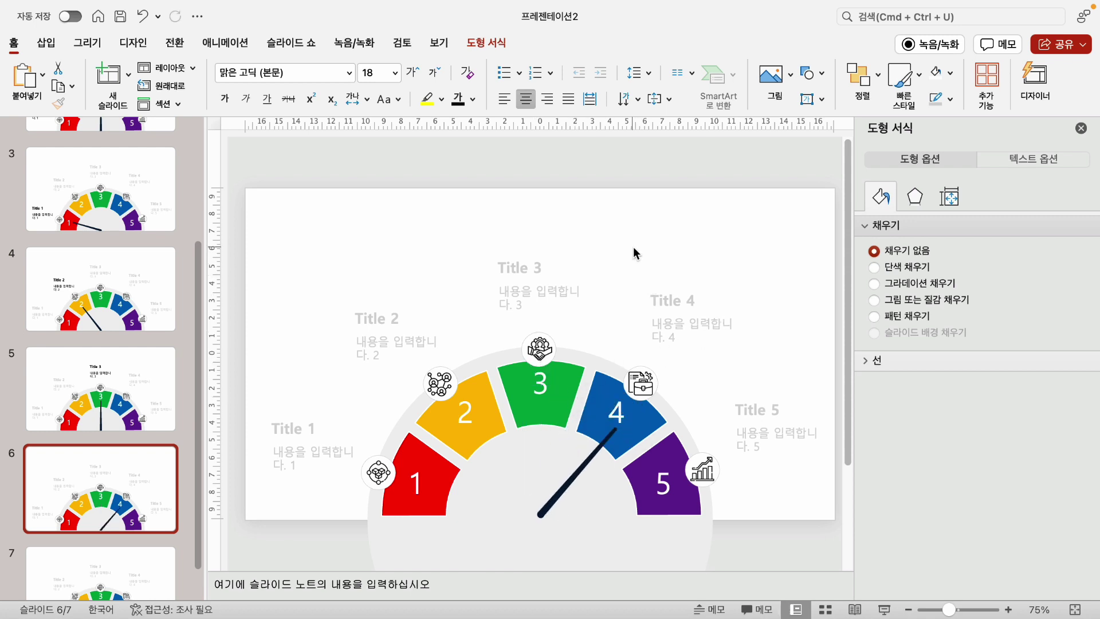
left_click(689, 322)
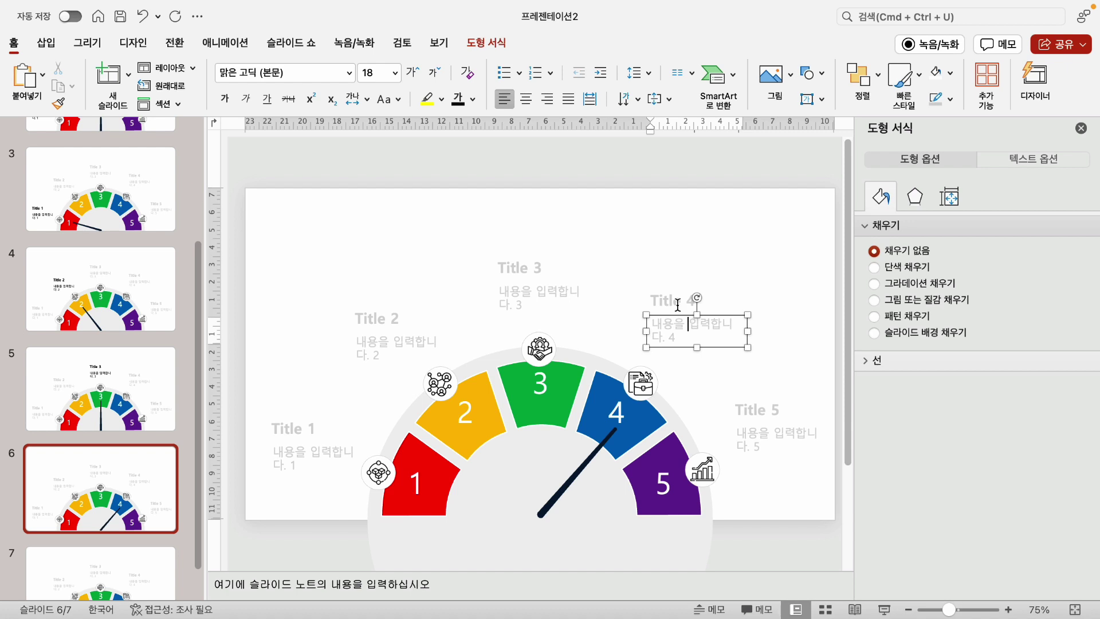
left_click(456, 98)
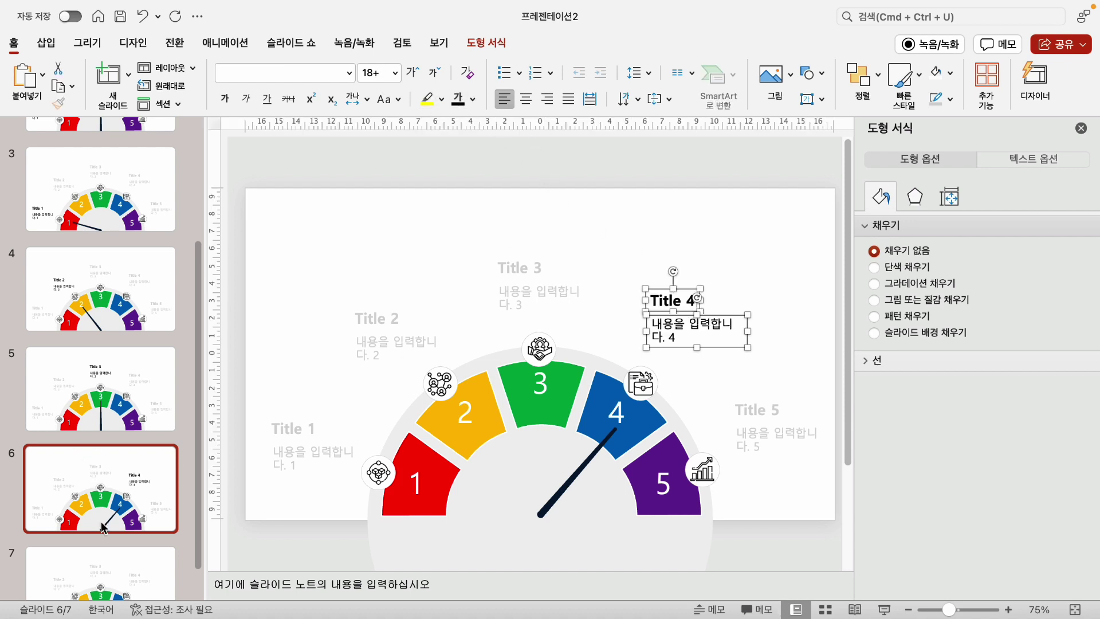
On slide 7, rotate the needle to point at segment 5 and make Title 5 and its description black
left_click(109, 583)
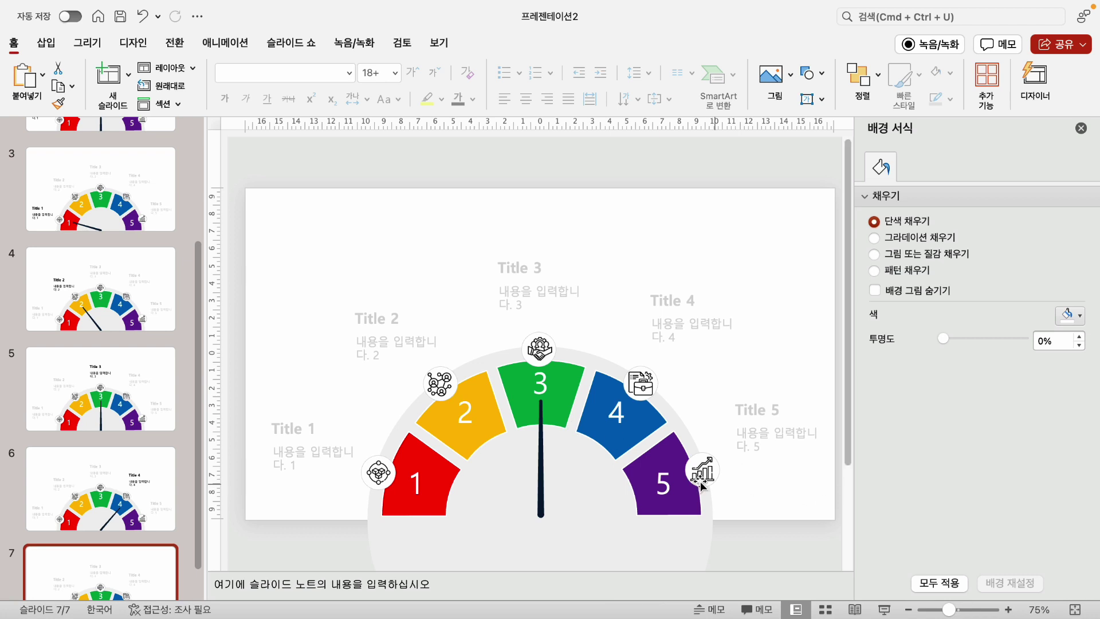
left_click(541, 478)
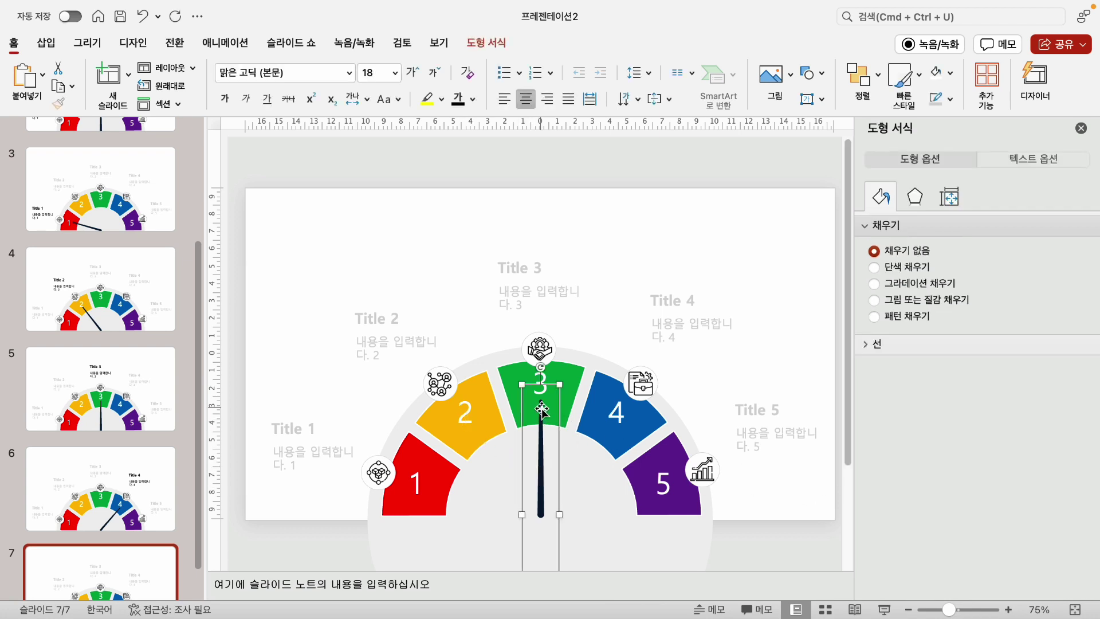
left_click_drag(540, 368, 650, 487)
left_click(744, 411)
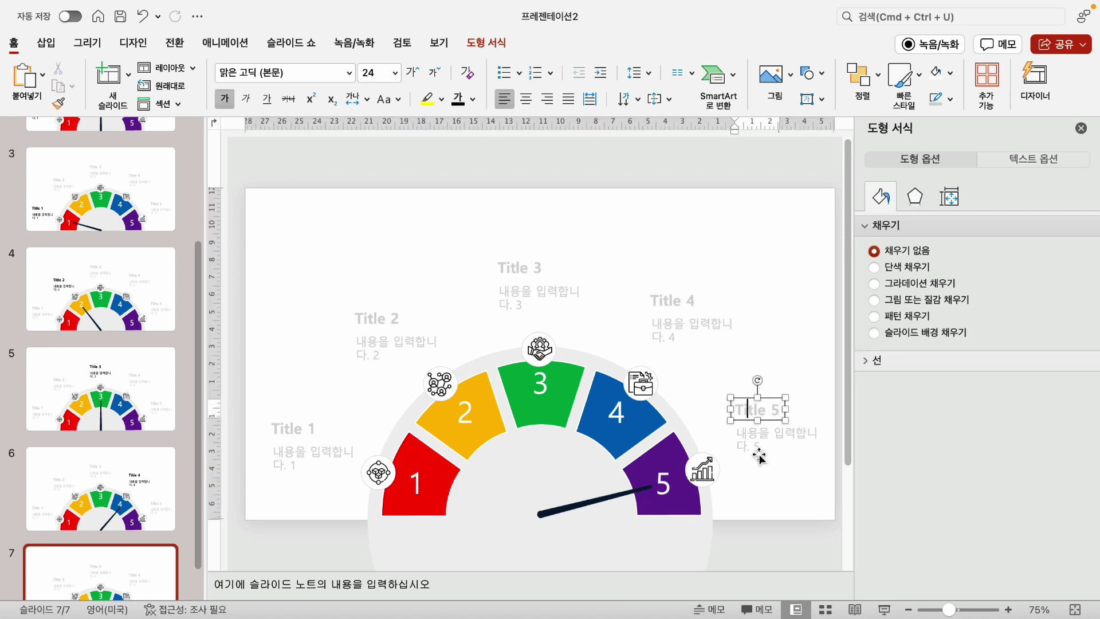
left_click(767, 435, "shift")
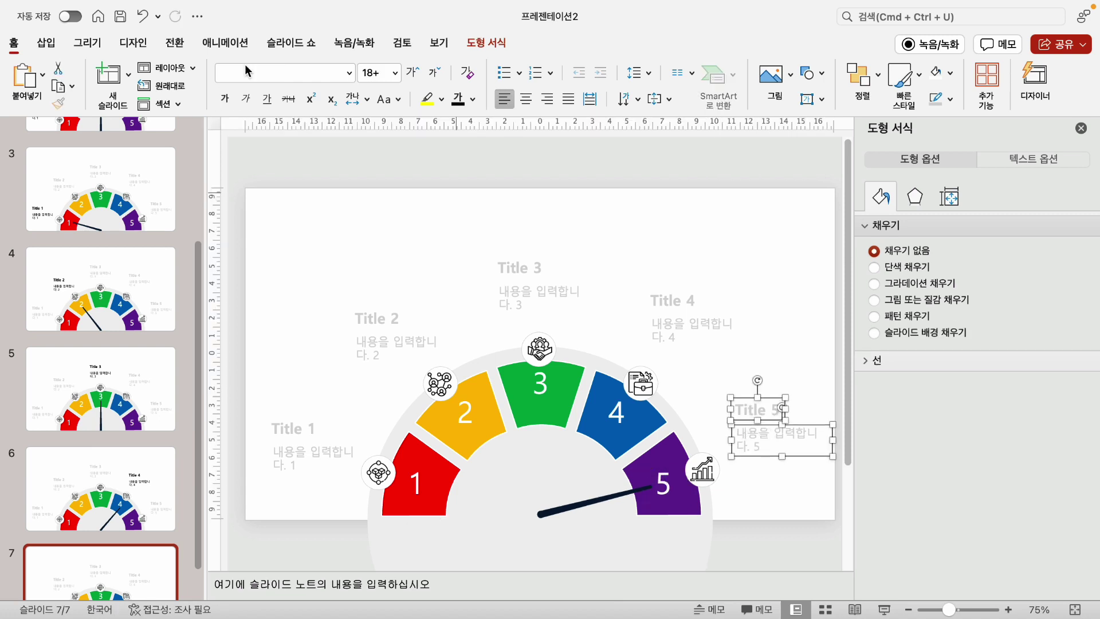
left_click(450, 102)
left_click(437, 192)
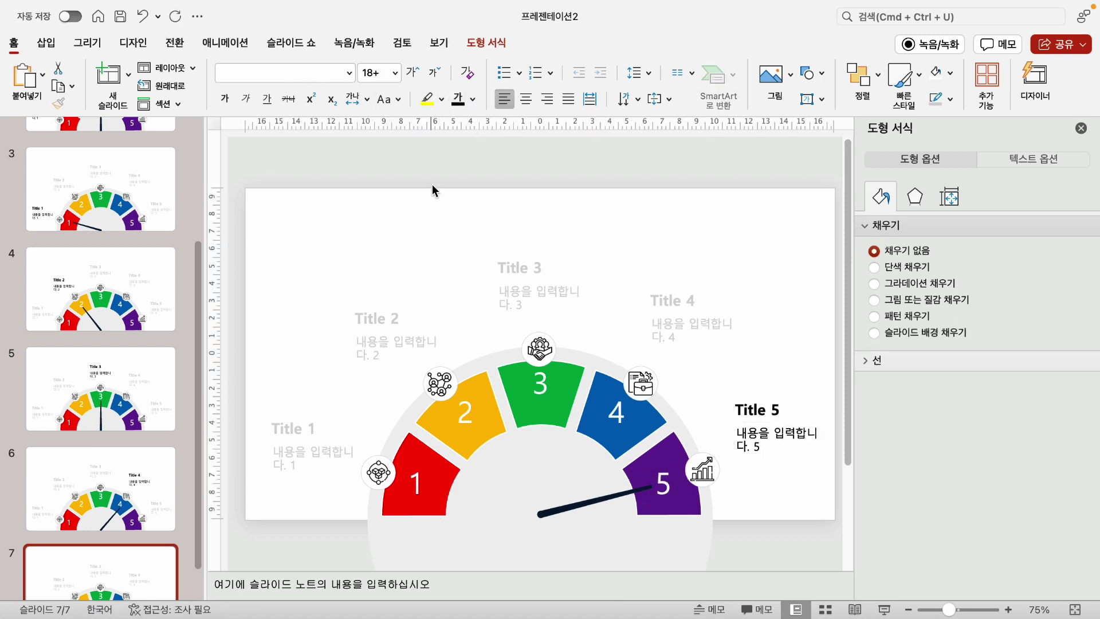
Step through slides 3 to 7 and back to check the needle positions and highlighted titles
left_click(106, 220)
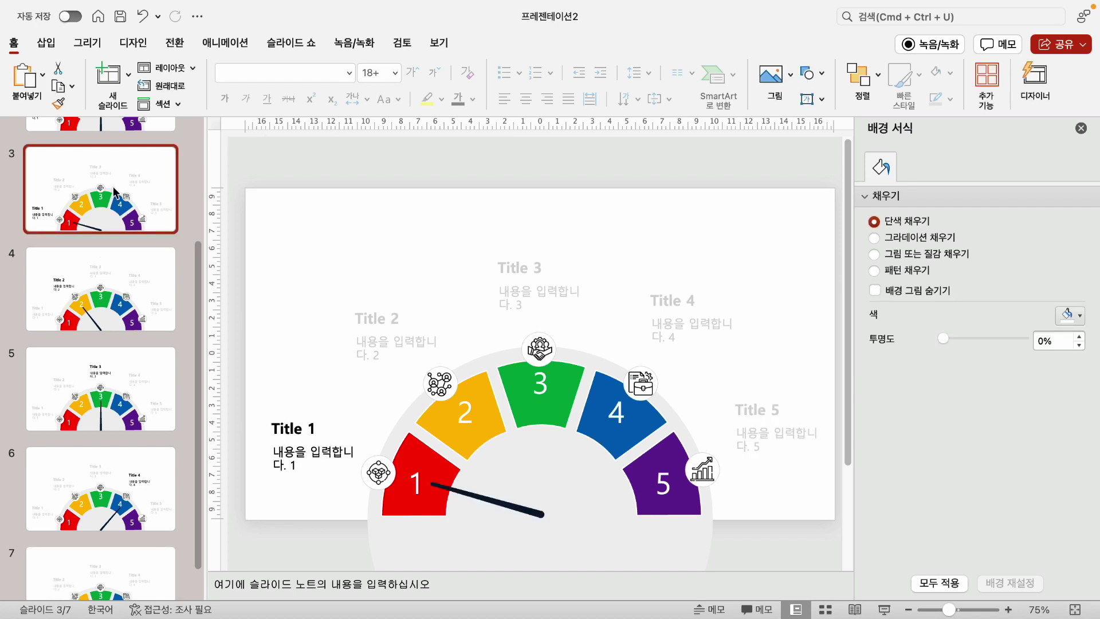
key("Down")
key("Down")
key("Down")
key("Down")
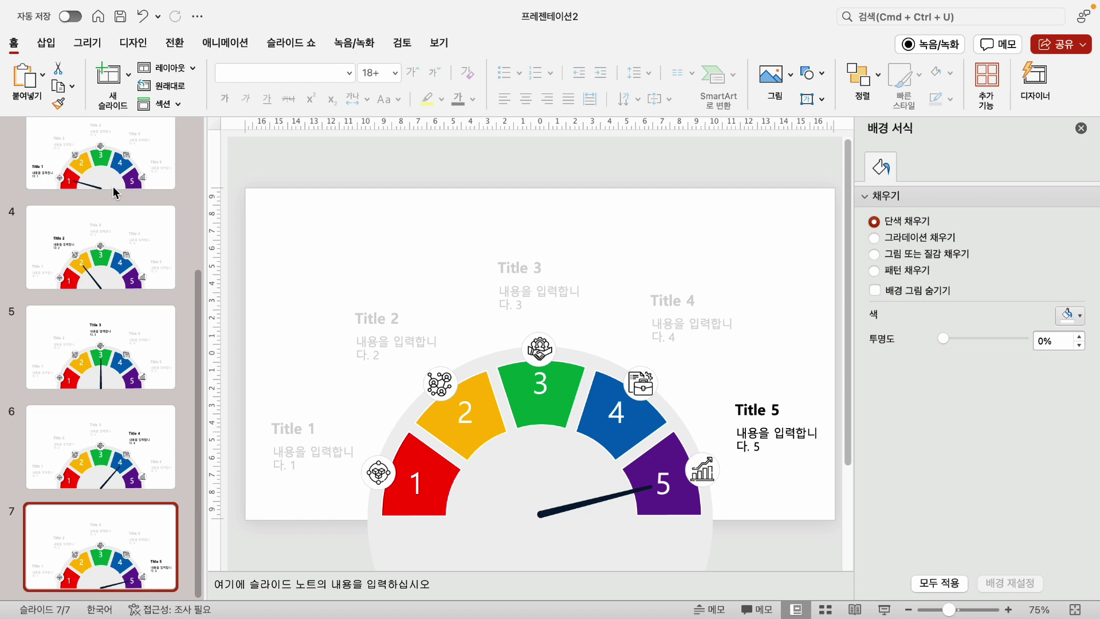
key("Up")
key("Up")
key("Up")
key("Up")
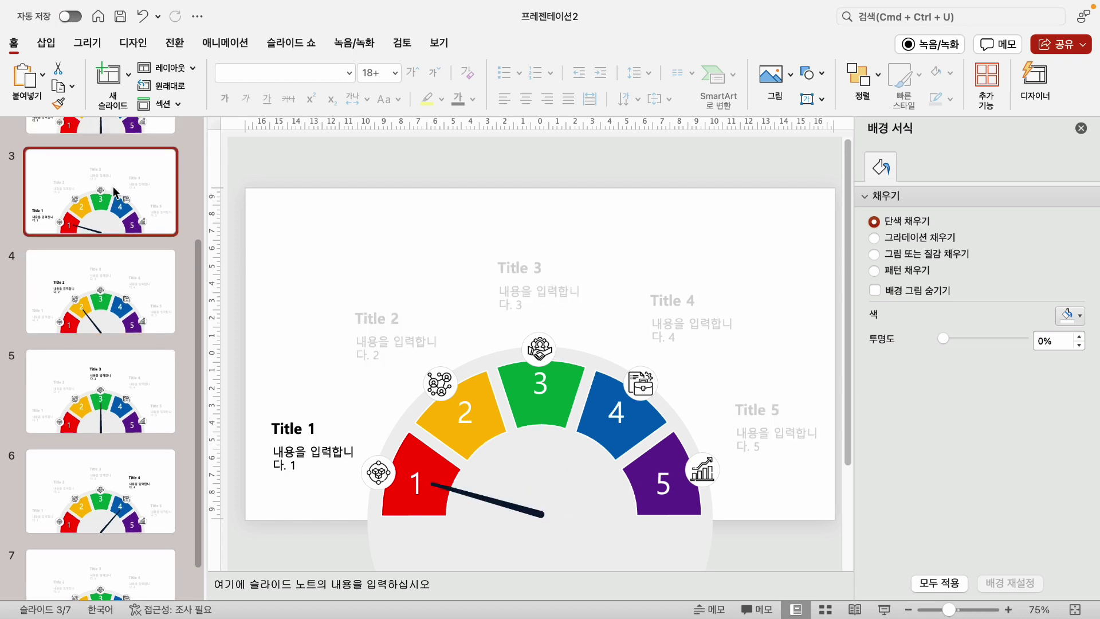
Select slides 1 and 2 together in the slide list
scroll(114, 192, "up", 3)
left_click(108, 183)
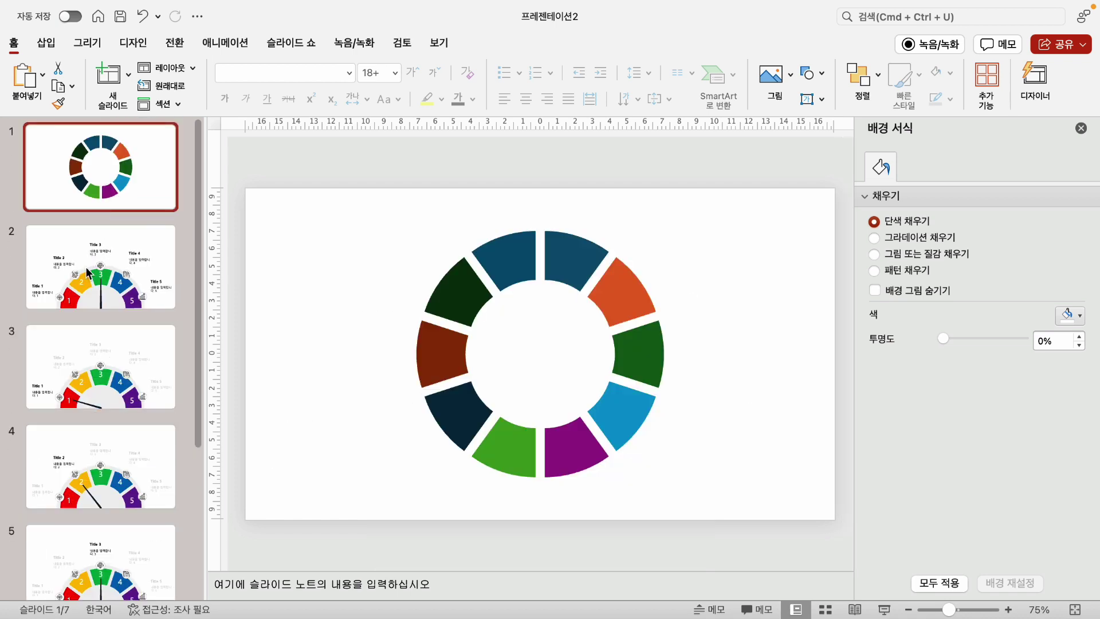
left_click(108, 264, "shift")
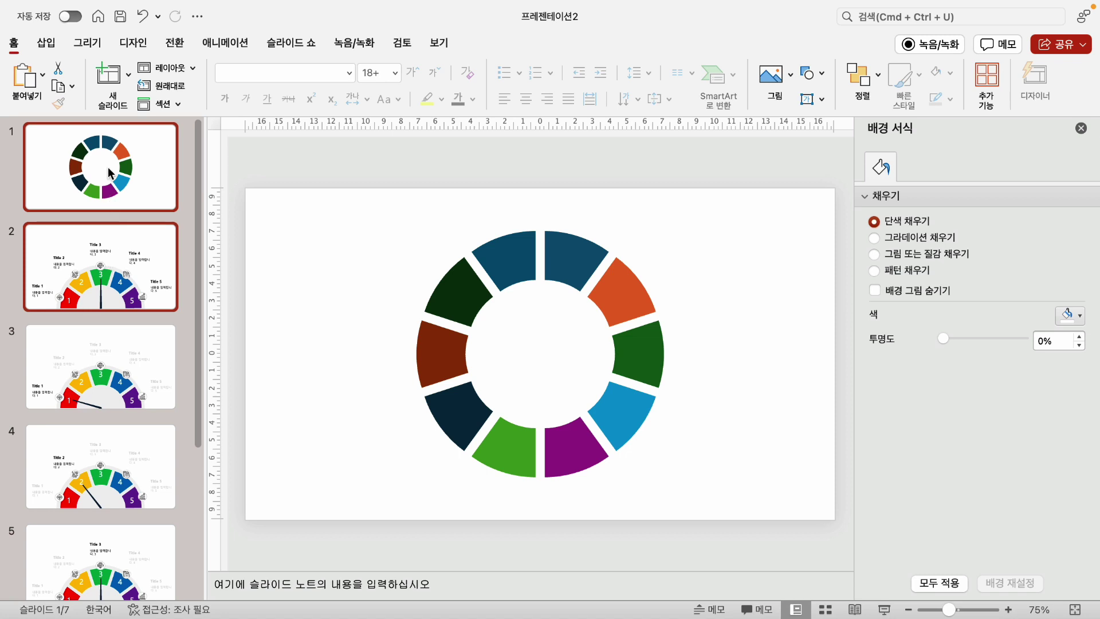